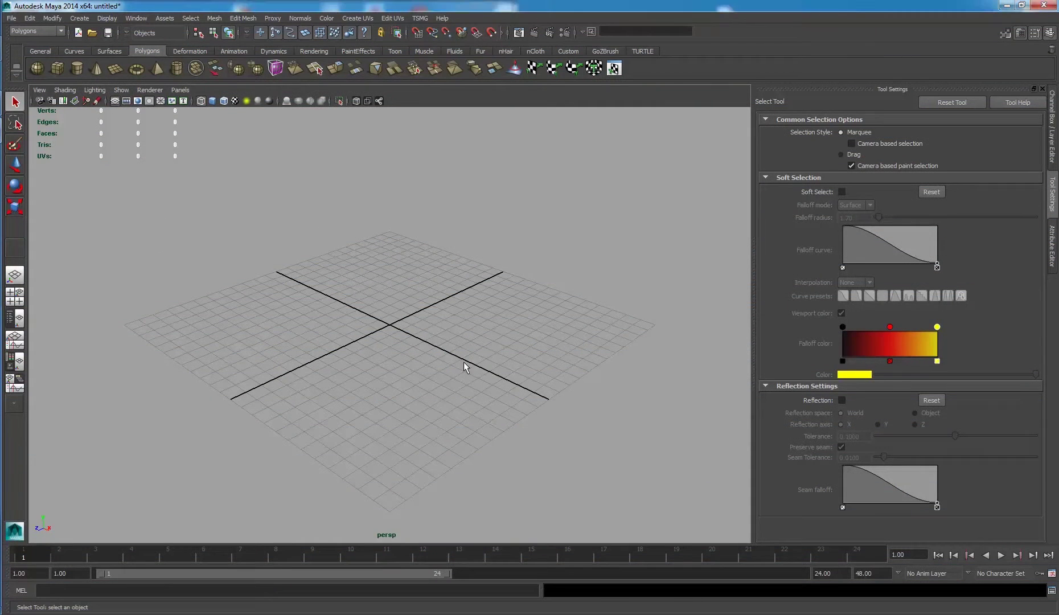
- Create a default polygon cube, pCube1, at the origin and show its channel attributes
mouse_move(463, 362)
left_mouse_down("alt")
mouse_move(432, 348)
mouse_move(430, 358)
mouse_move(457, 364)
mouse_move(409, 378)
mouse_move(450, 364)
mouse_move(397, 353)
left_mouse_up("alt")
left_click(58, 71)
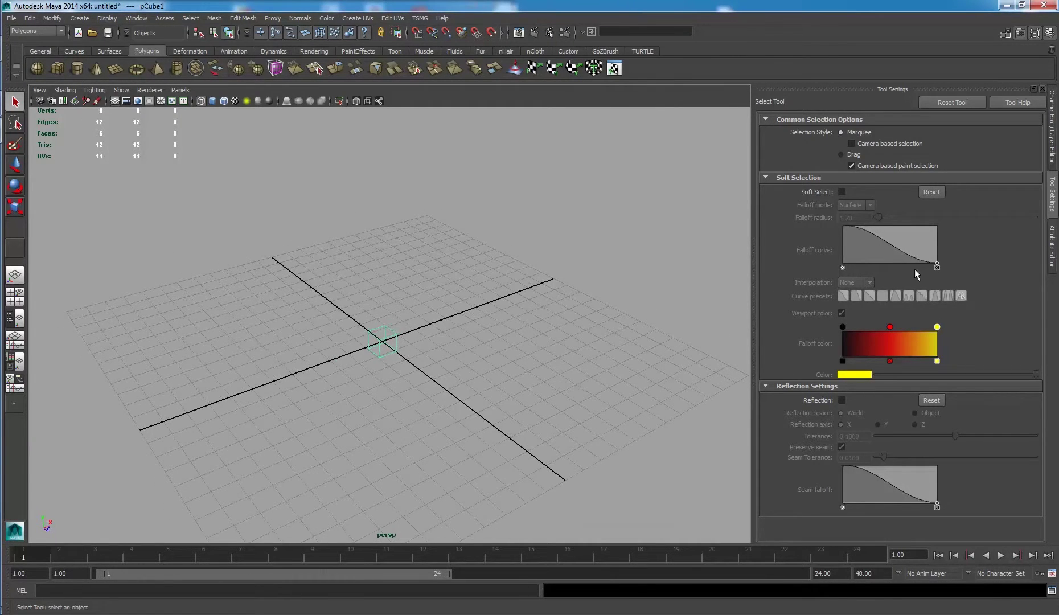
left_click(1052, 142)
- Set the polyCube1 Height to 6
left_click(891, 253)
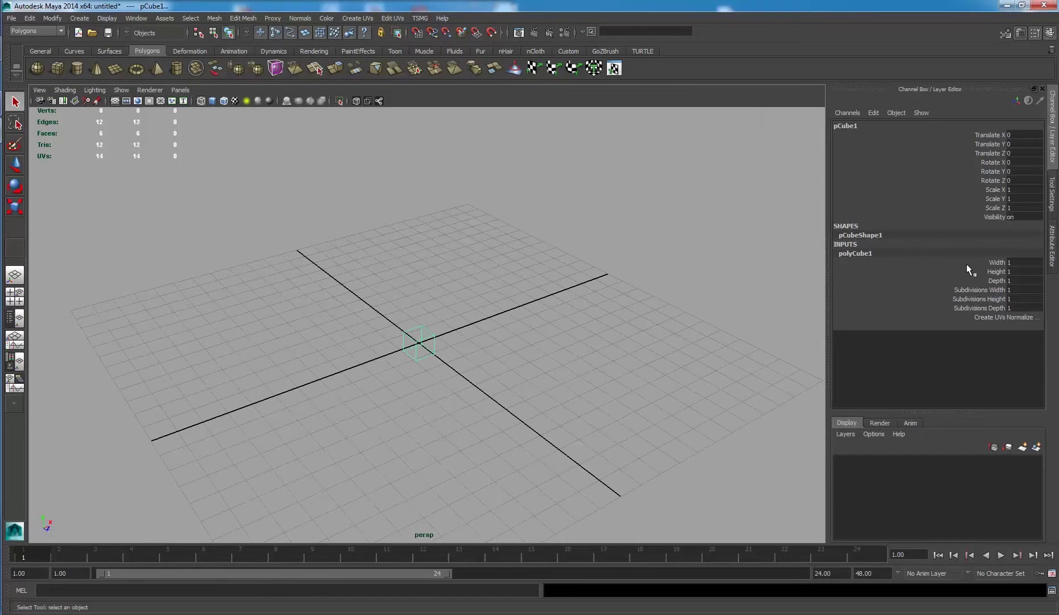
left_click(1025, 272)
type("6")
key("Return")
left_click_drag(490, 333, 556, 301, "alt")
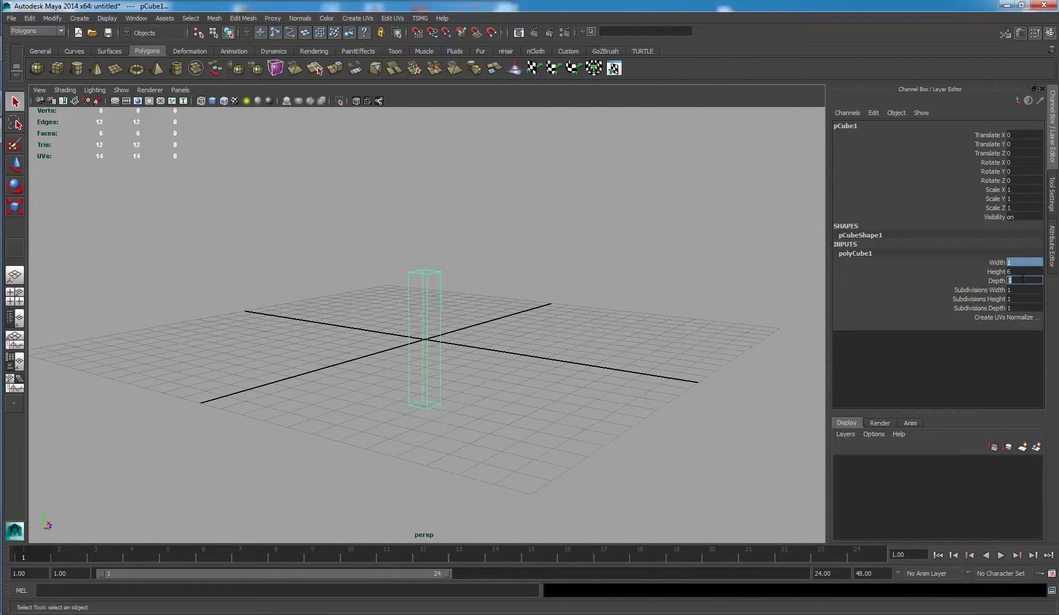
- Set the cube's width and depth to 0.8 to make a slender post
key("Return")
left_click(1019, 262)
type("0.")
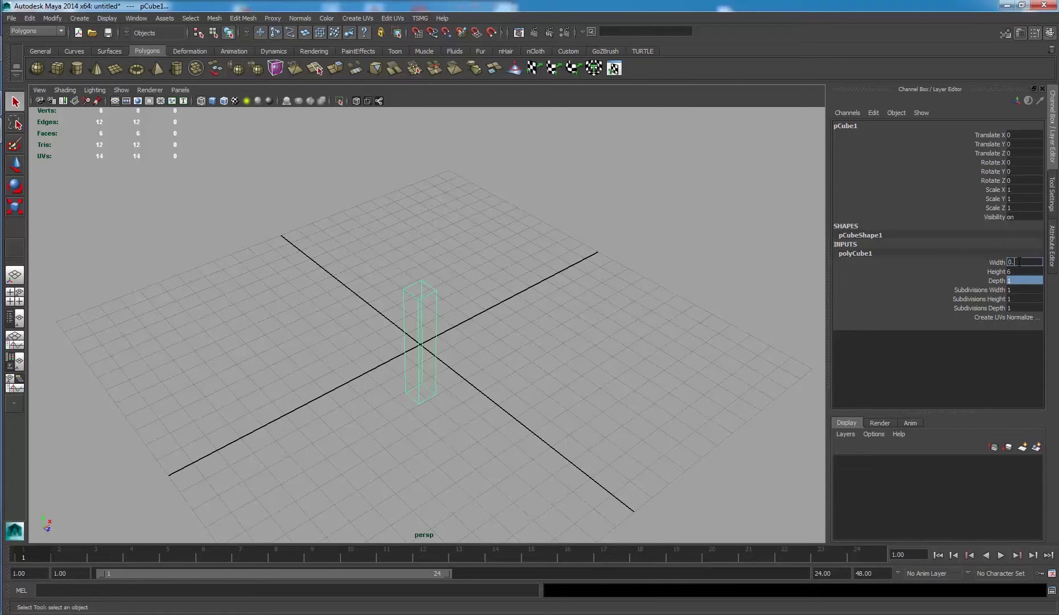
type("8")
key("Return")
left_click(643, 279)
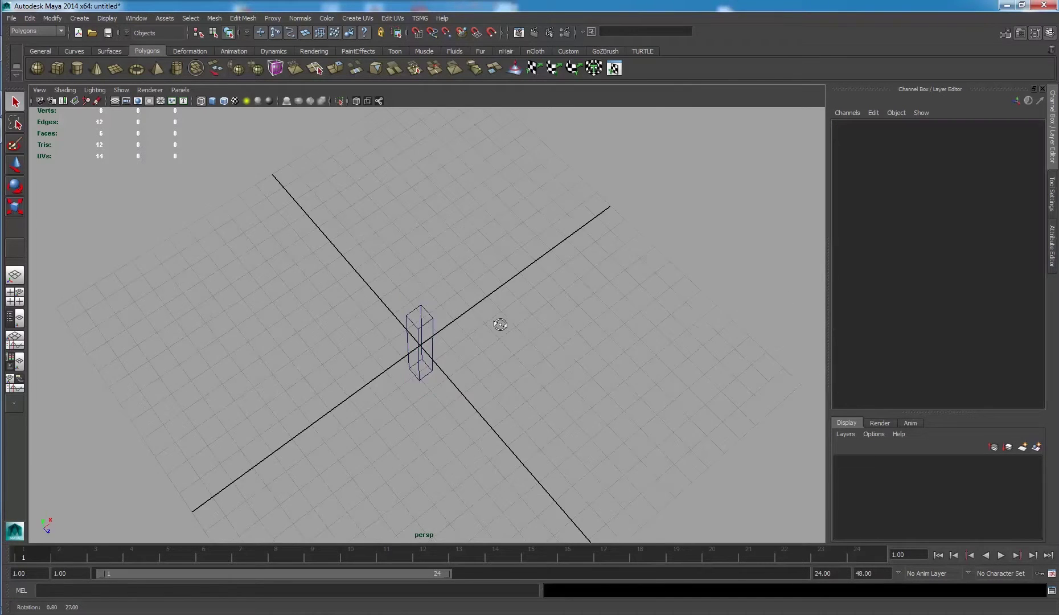
mouse_move(498, 324)
left_mouse_down("alt")
mouse_move(529, 318)
mouse_move(393, 255)
left_mouse_up("alt")
left_click(428, 288)
- Raise the post to Translate Y 3 so it stands on the grid
key("w")
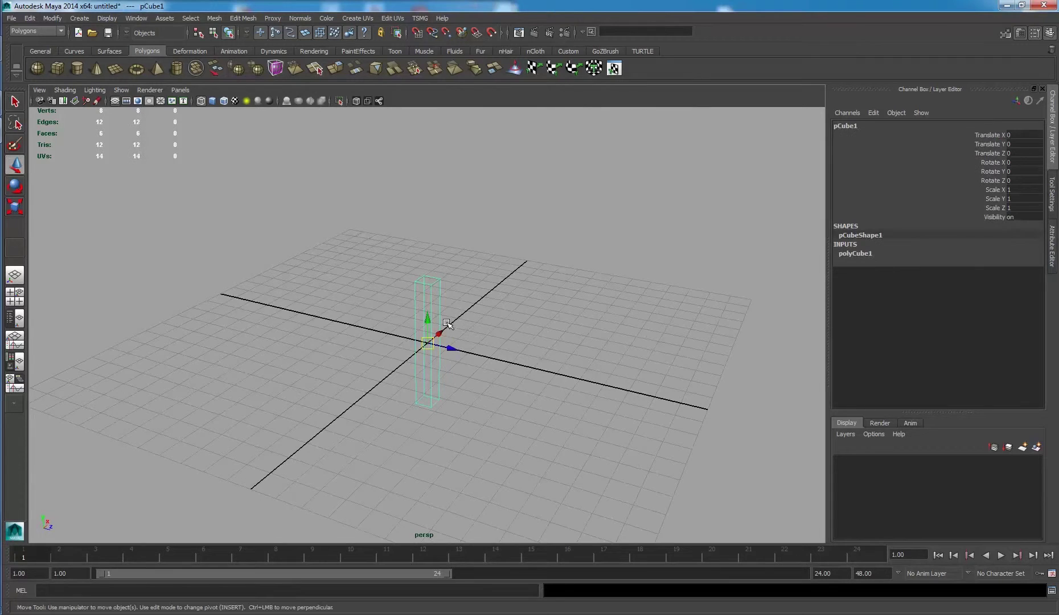
mouse_move(459, 317)
left_mouse_down("alt")
mouse_move(427, 313)
mouse_move(453, 245)
left_mouse_up("alt")
left_click(1023, 141)
type("3")
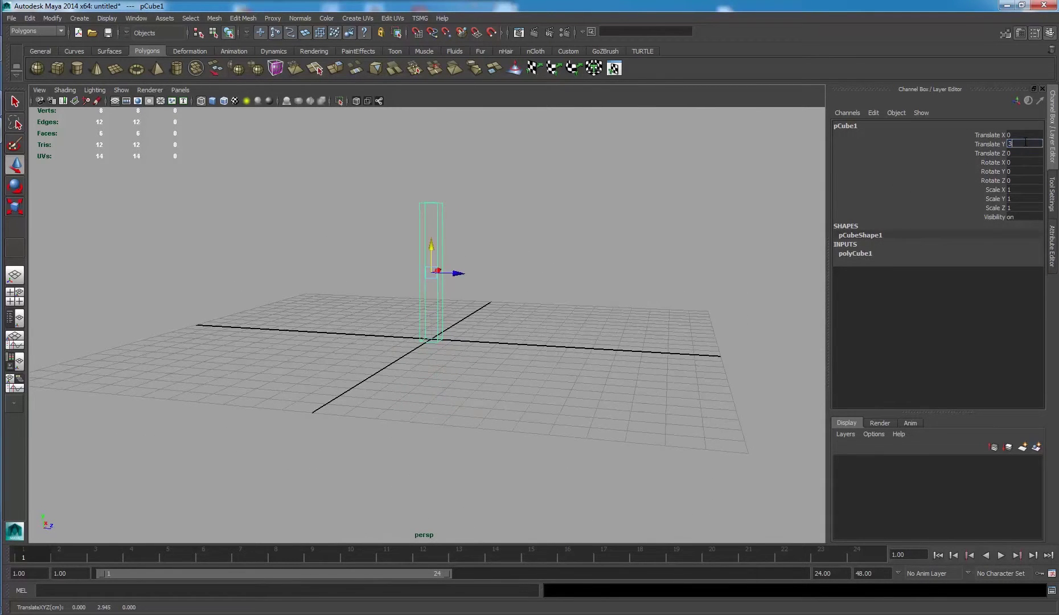
key("Return")
left_click(855, 253)
mouse_move(569, 341)
left_mouse_down("alt")
mouse_move(456, 296)
mouse_move(567, 313)
left_mouse_up("alt")
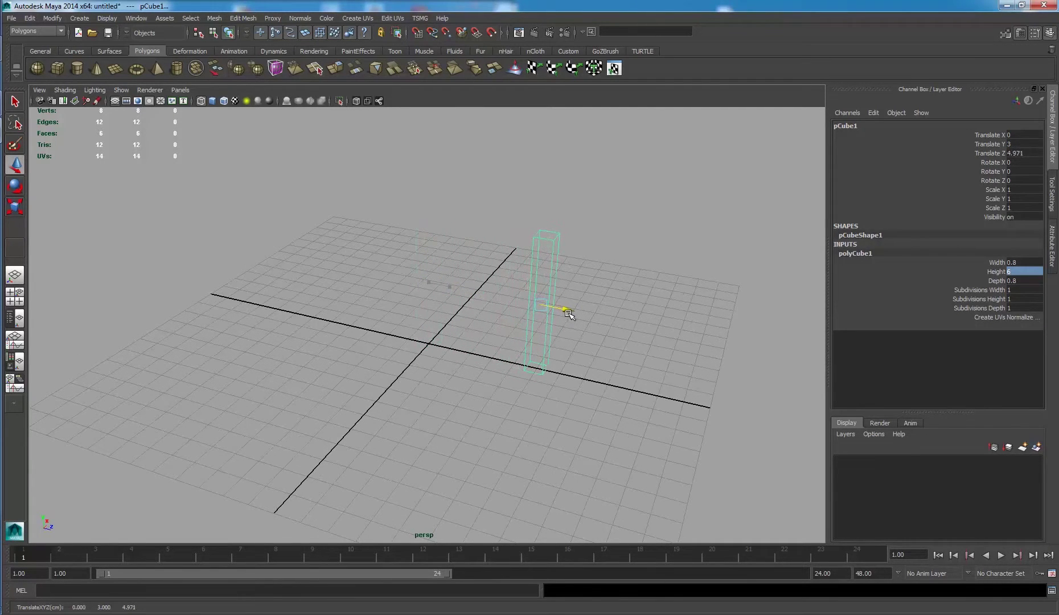
- Move the post to Translate Z 5 and place a duplicate post at Z -5
left_click(1025, 153)
type("5")
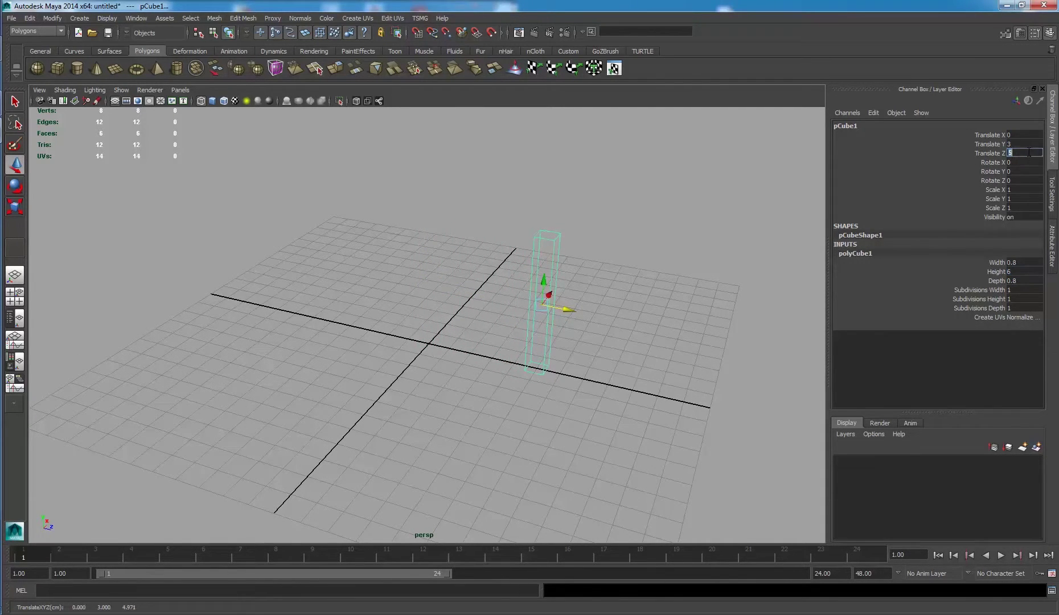
key("Return")
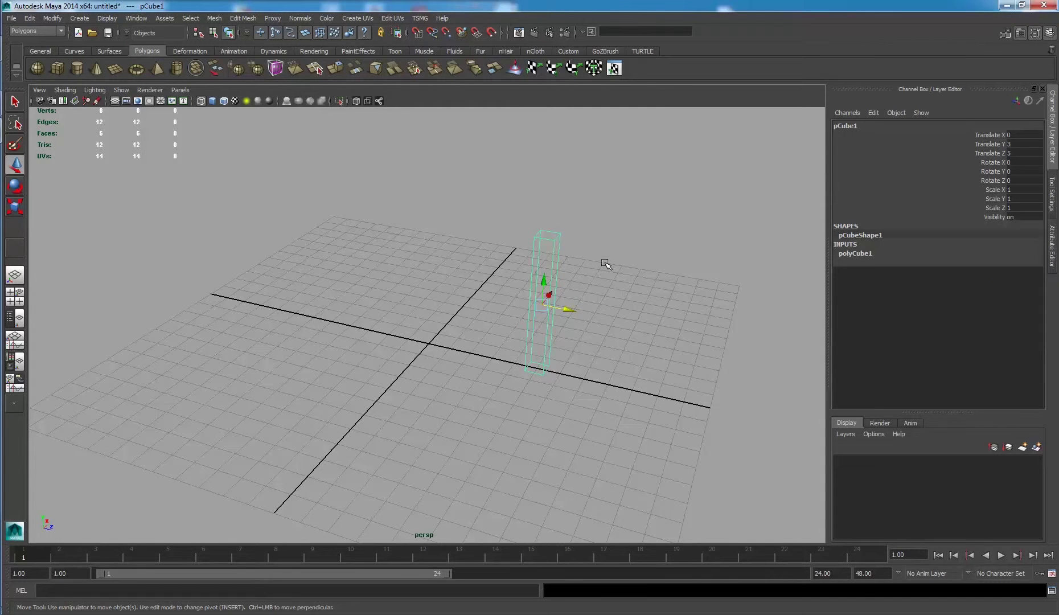
key("ctrl+d")
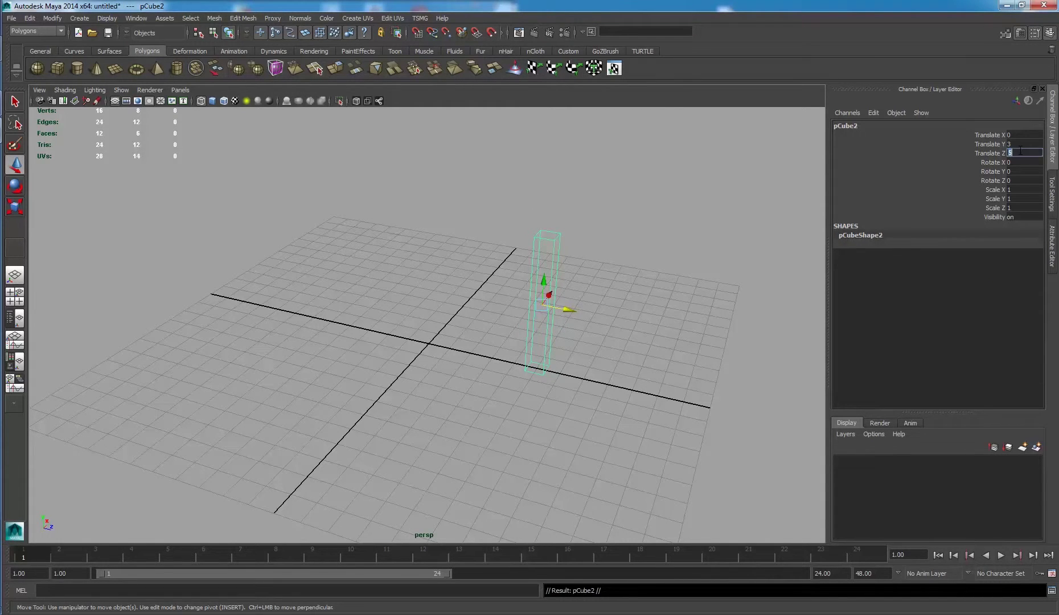
type("-5")
key("Return")
- Add a new polygon cube with width, height and depth all set to 0.6
left_click(520, 333)
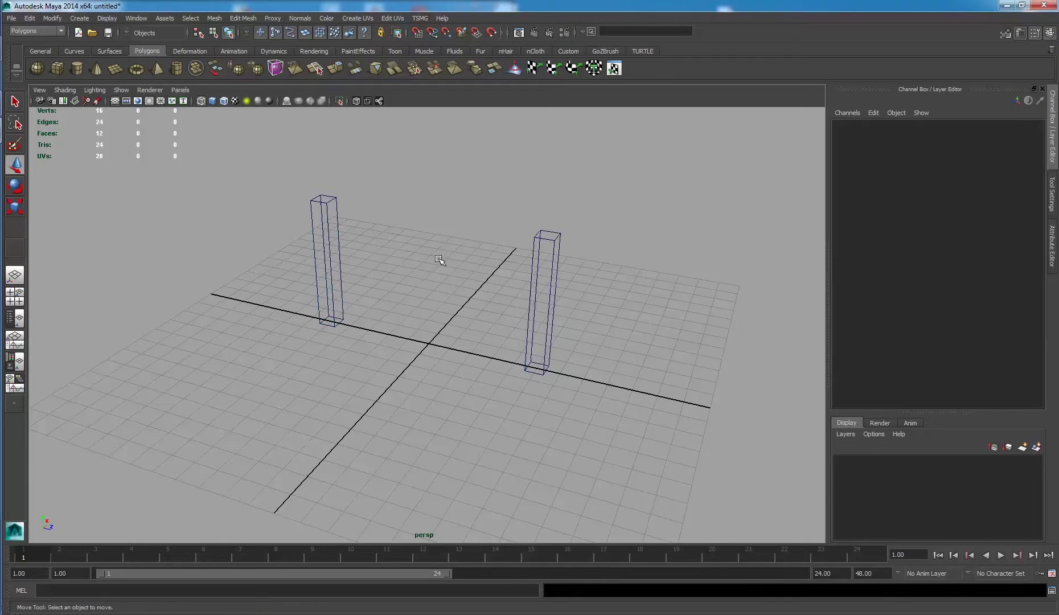
mouse_move(437, 260)
left_mouse_down("alt")
mouse_move(484, 245)
mouse_move(319, 236)
left_mouse_up("alt")
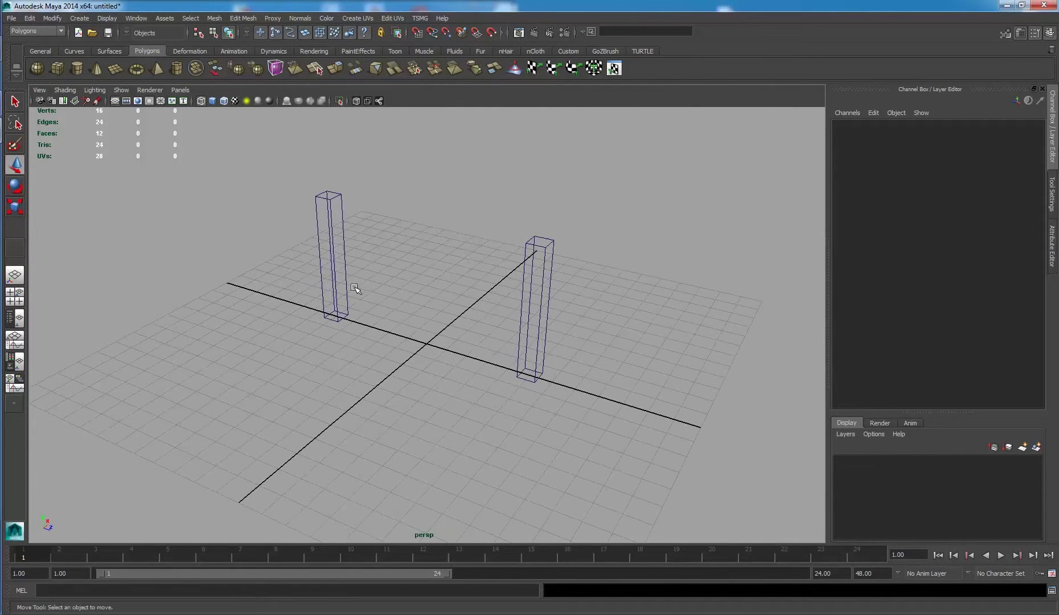
mouse_move(482, 300)
left_mouse_down("alt")
mouse_move(470, 288)
mouse_move(499, 307)
mouse_move(430, 267)
left_mouse_up("alt")
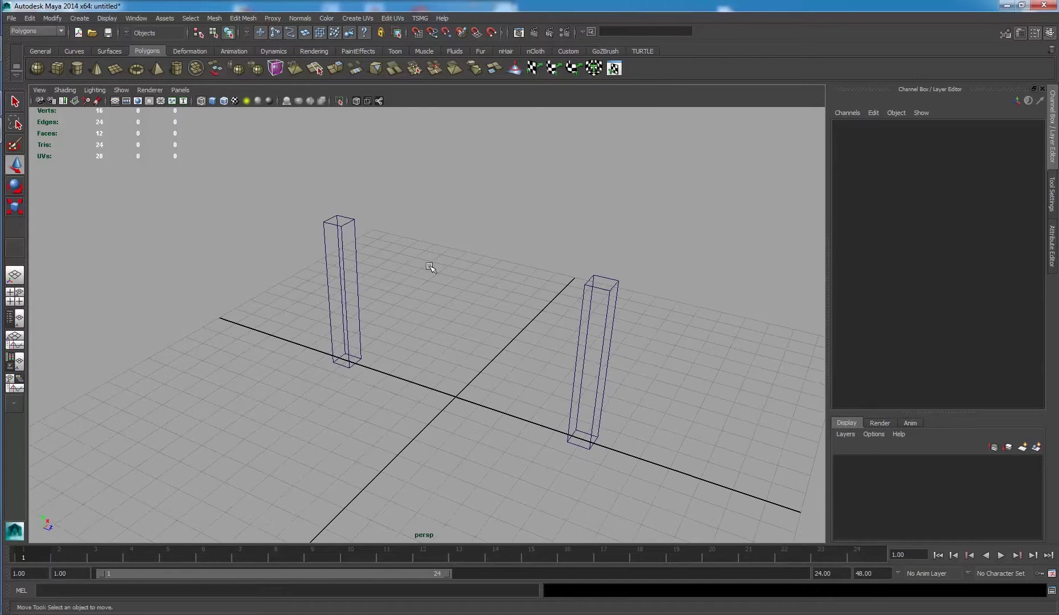
left_click(57, 67)
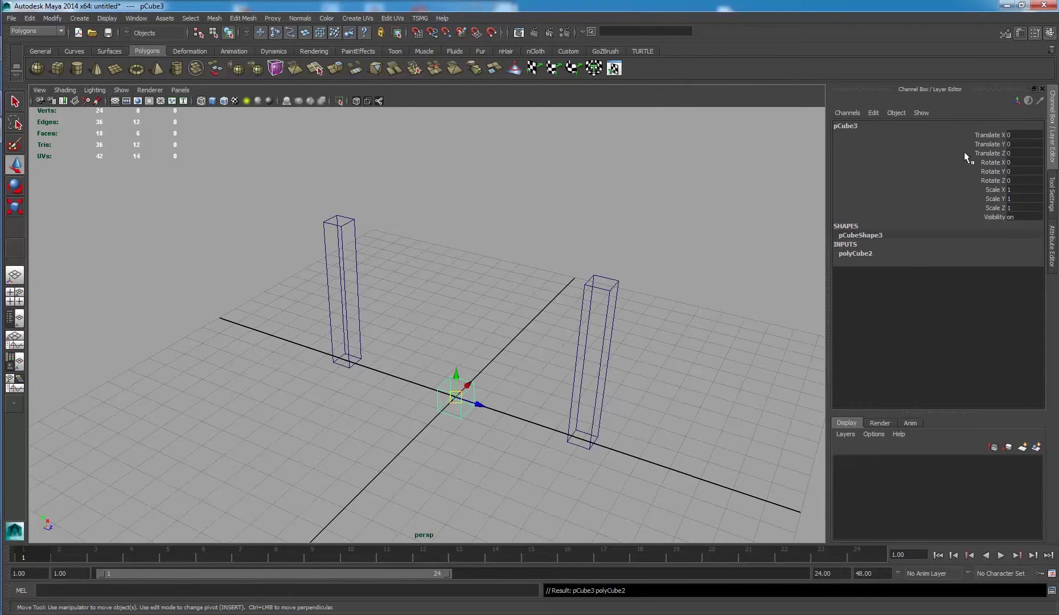
left_click(871, 254)
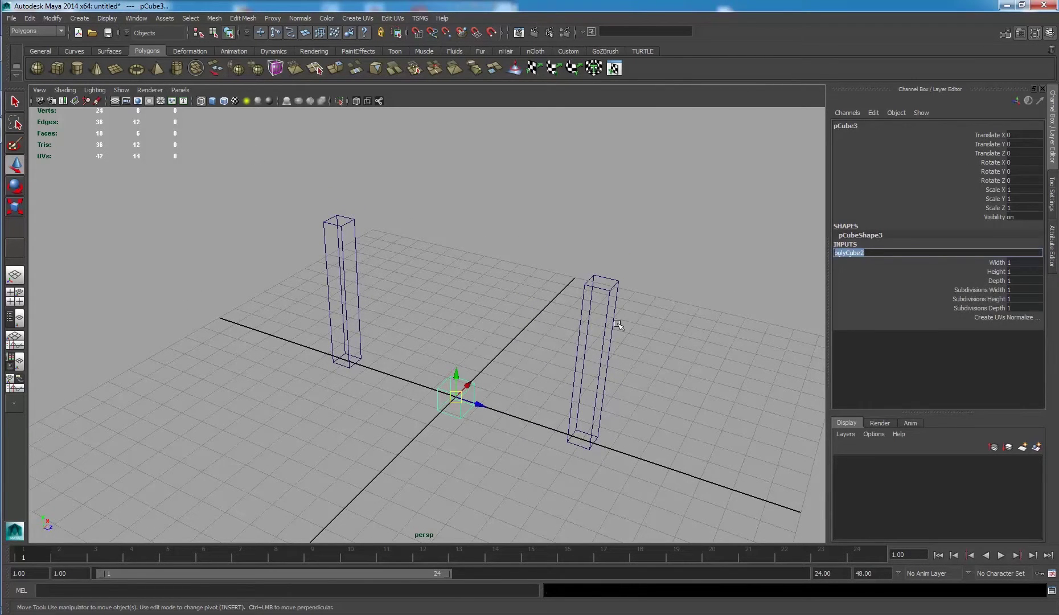
left_click_drag(435, 349, 484, 440)
left_click(877, 257)
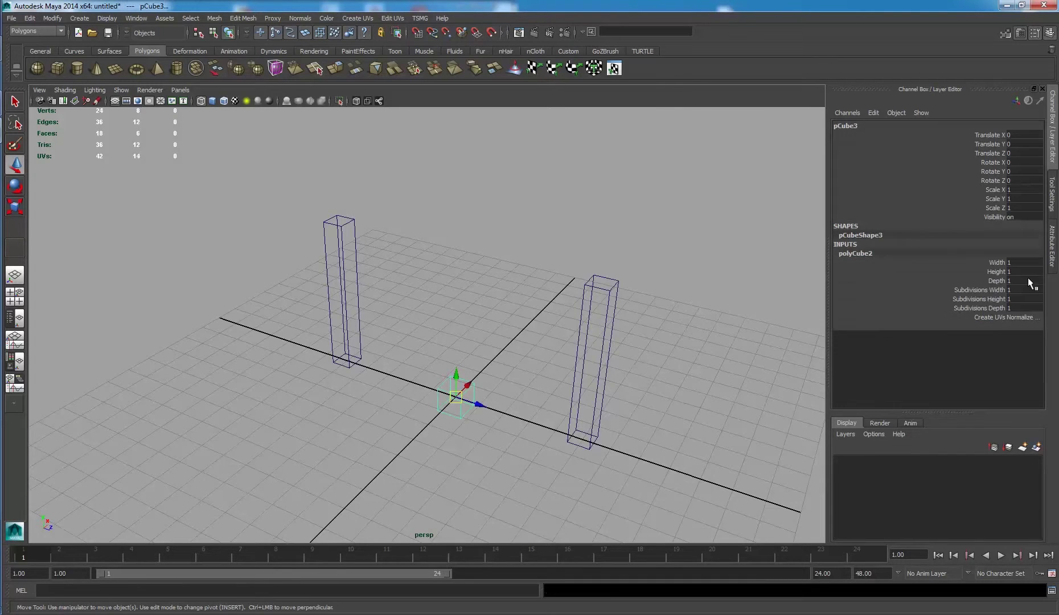
left_click_drag(1027, 262, 1027, 278)
type("0.6")
- Stretch the small cube's depth to 10 to form a beam between the posts
left_click_drag(510, 357, 567, 421, "alt")
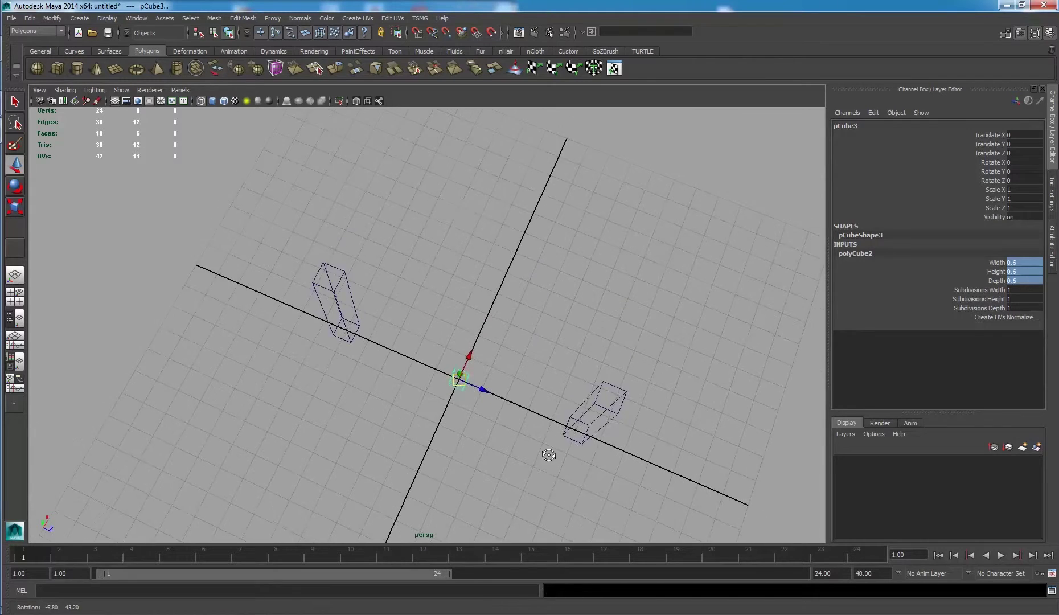
left_click(464, 376)
left_click_drag(464, 376, 489, 408)
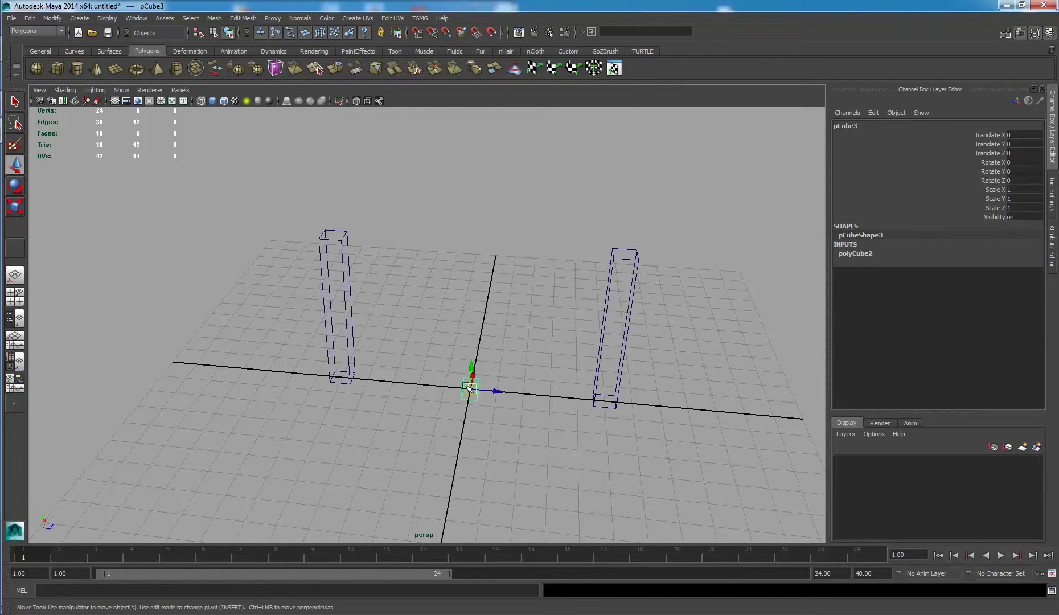
left_click(872, 253)
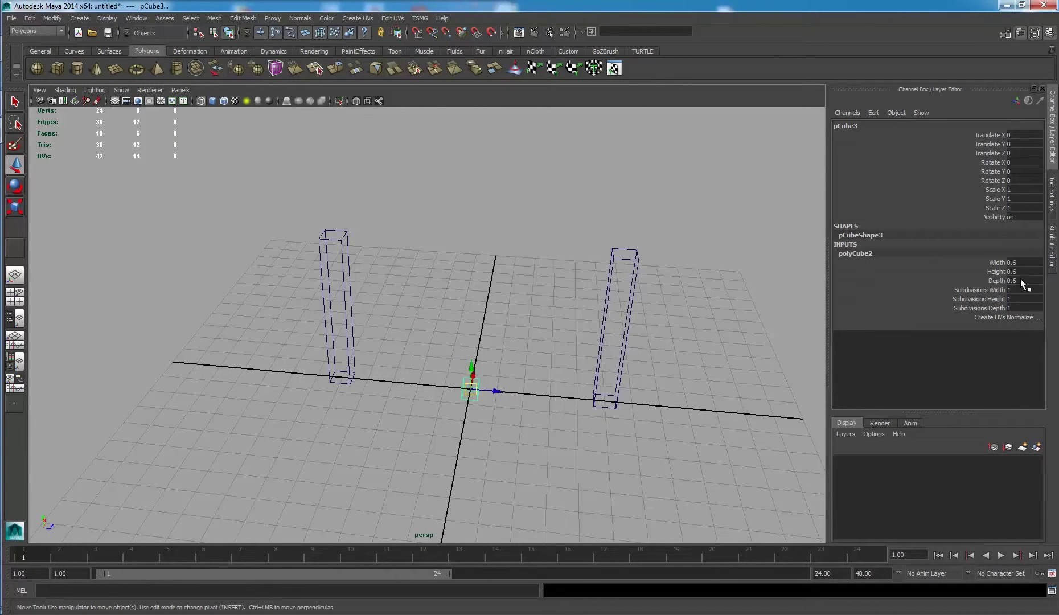
left_click(999, 281)
middle_click_drag(527, 361, 575, 367)
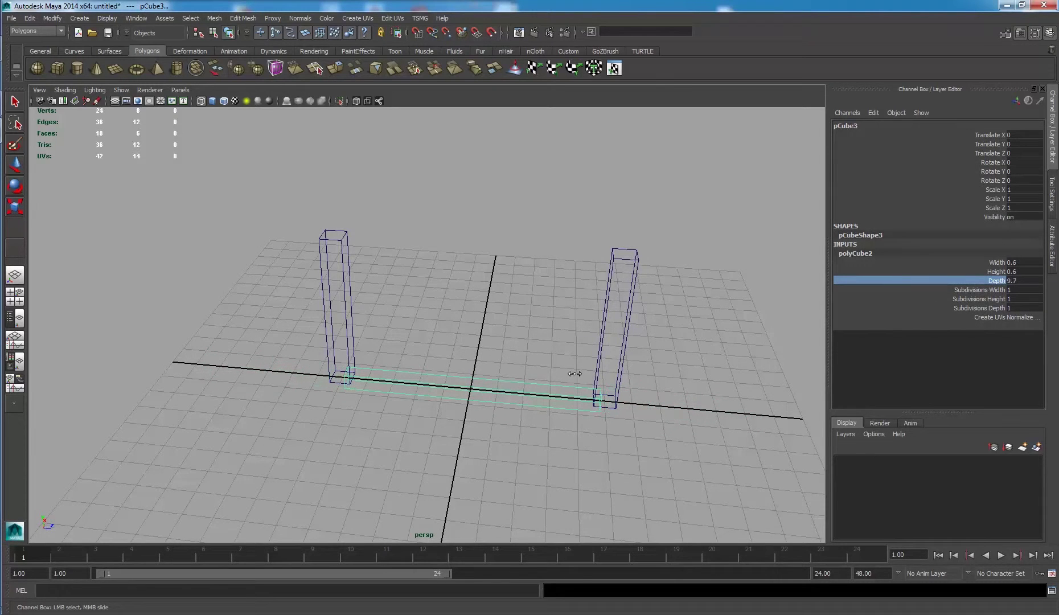
double_click(1019, 283)
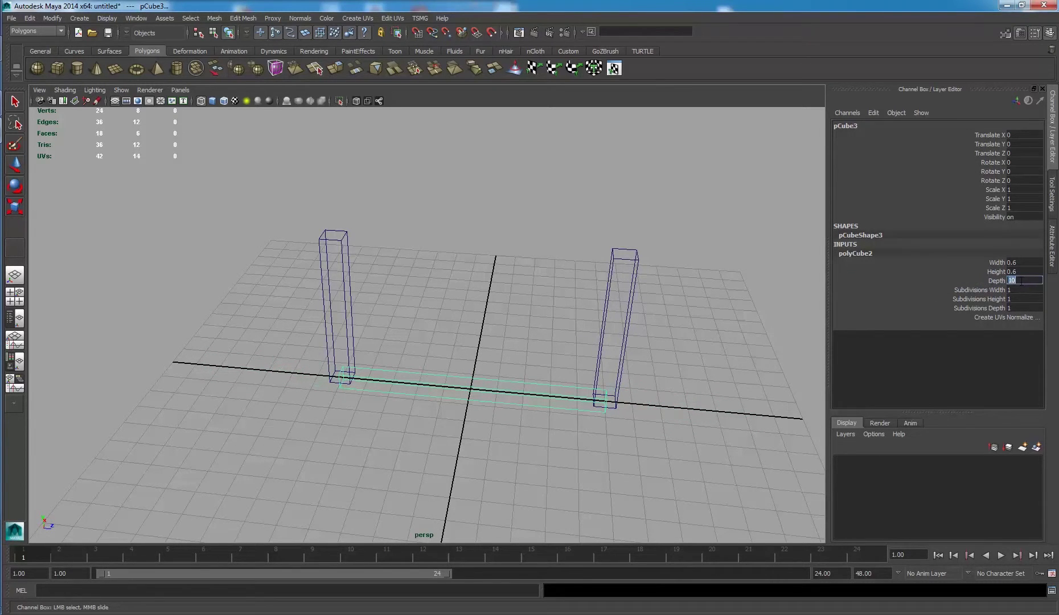
key("Return")
- Raise the beam to height 4.5 between the posts
key("w")
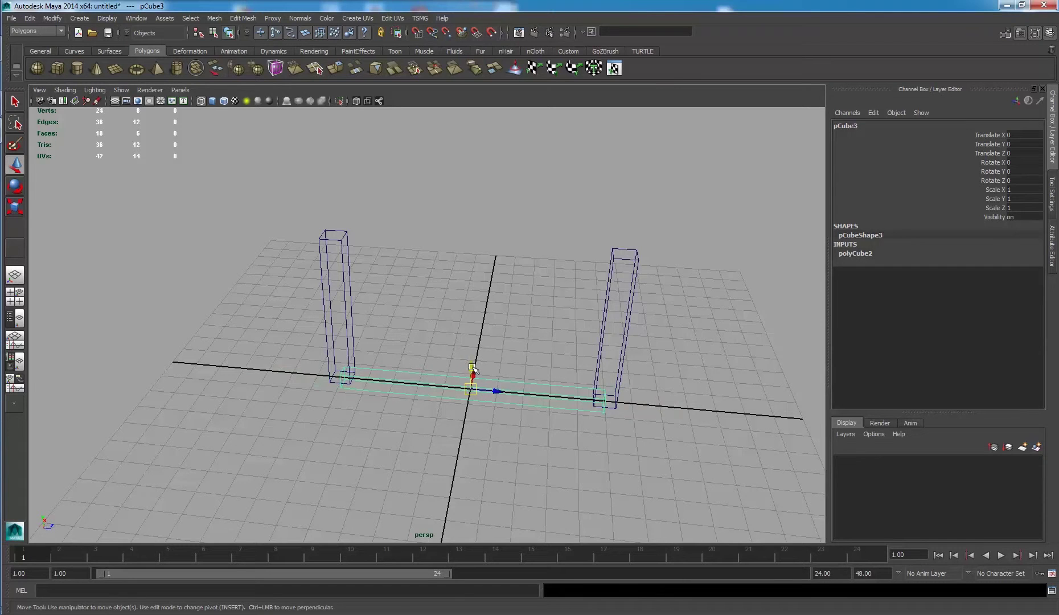
mouse_move(472, 370)
left_mouse_down()
mouse_move(475, 279)
mouse_move(503, 246)
left_mouse_up()
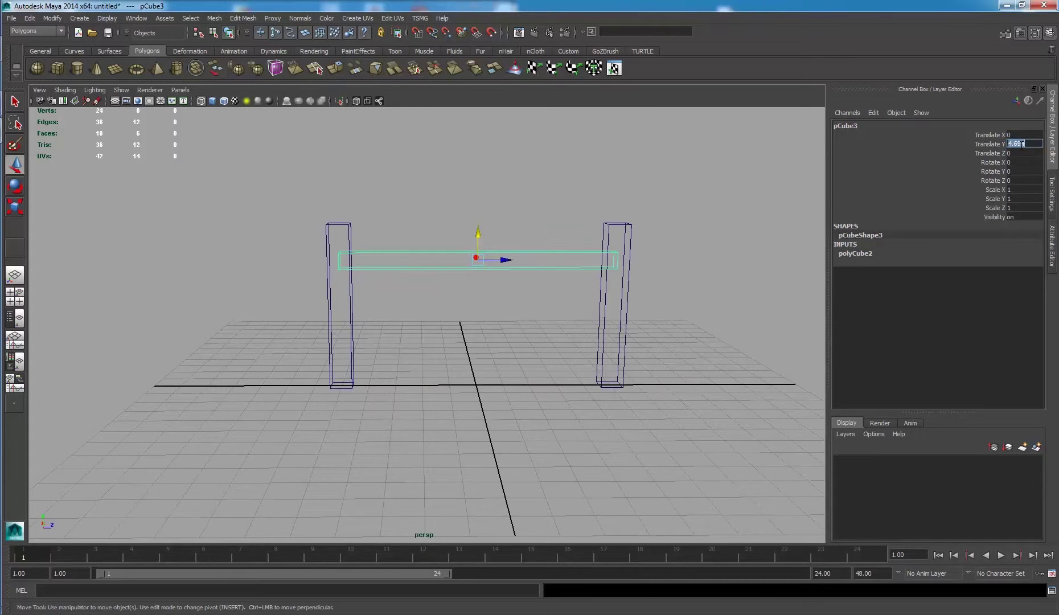
type("5")
key("Return")
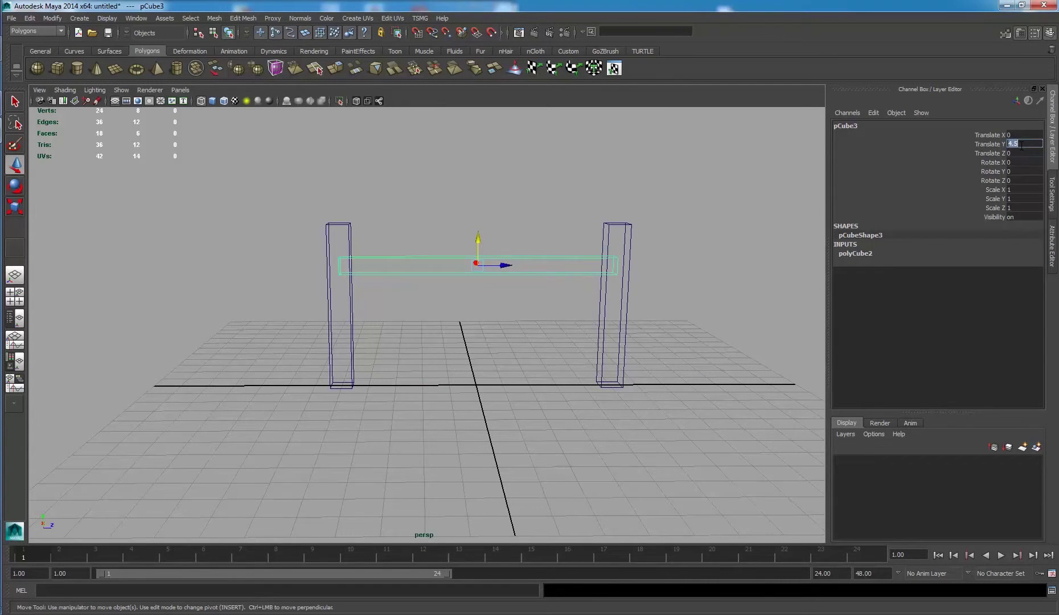
left_click(520, 217)
- Lower the duplicated beam, pCube4, to height 2 as the bottom rail
mouse_move(464, 260)
left_mouse_down("alt")
mouse_move(691, 262)
mouse_move(660, 280)
left_mouse_up("alt")
left_click(431, 265)
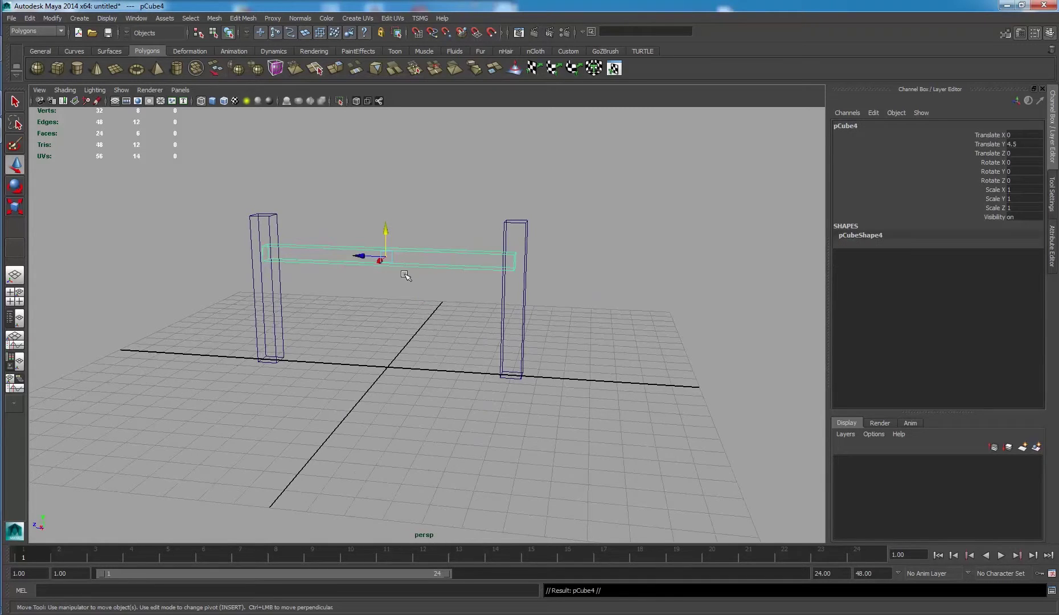
left_click_drag(383, 226, 603, 287)
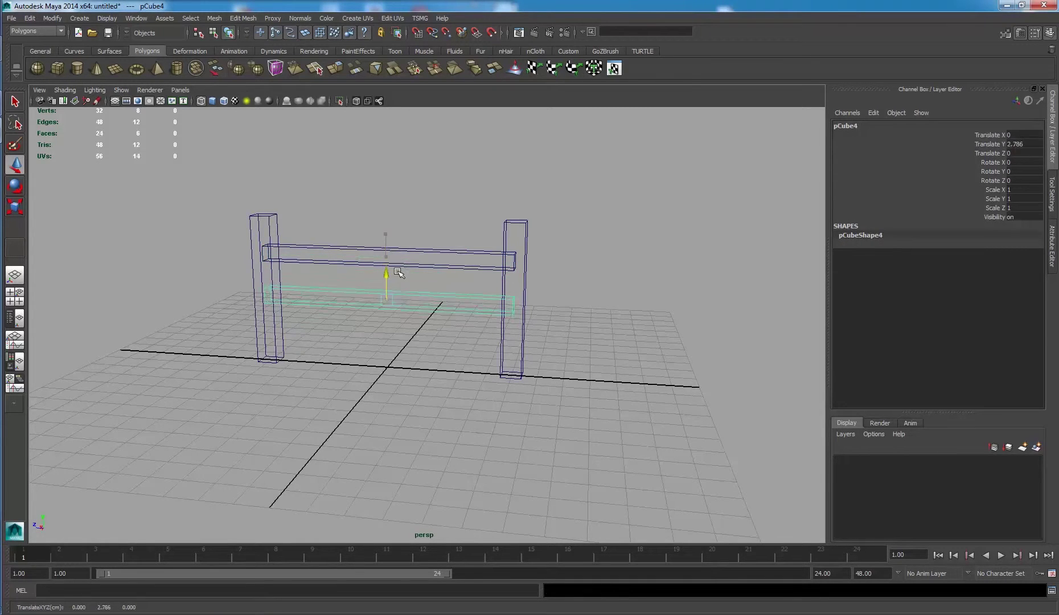
double_click(1019, 144)
key("Return")
left_click(440, 183)
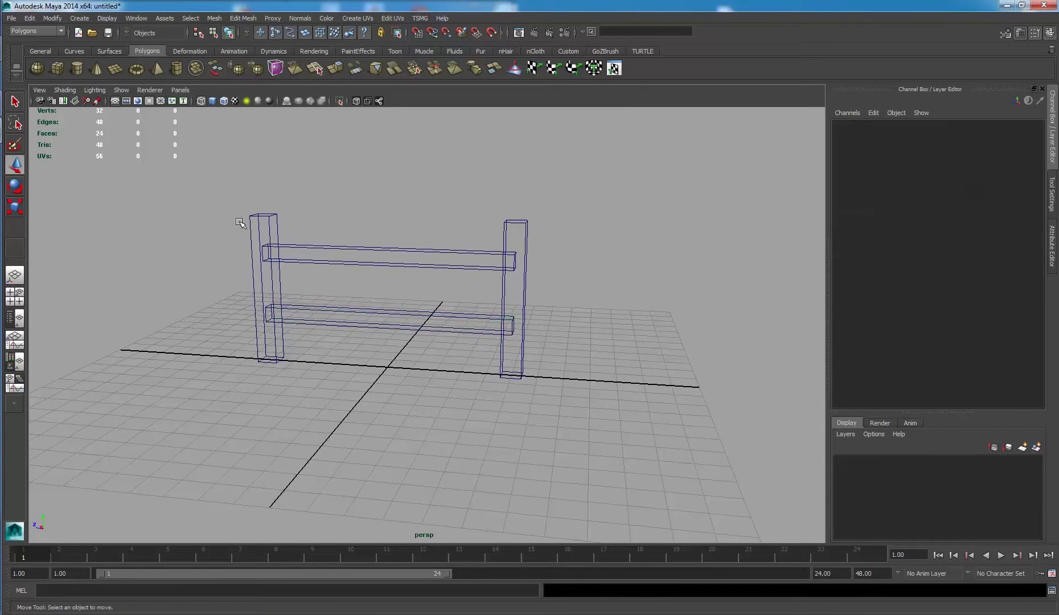
- Switch to shaded display and select only the two rails, leaving out the posts
mouse_move(236, 220)
left_mouse_down("alt")
mouse_move(431, 233)
mouse_move(511, 212)
mouse_move(465, 222)
left_mouse_up("alt")
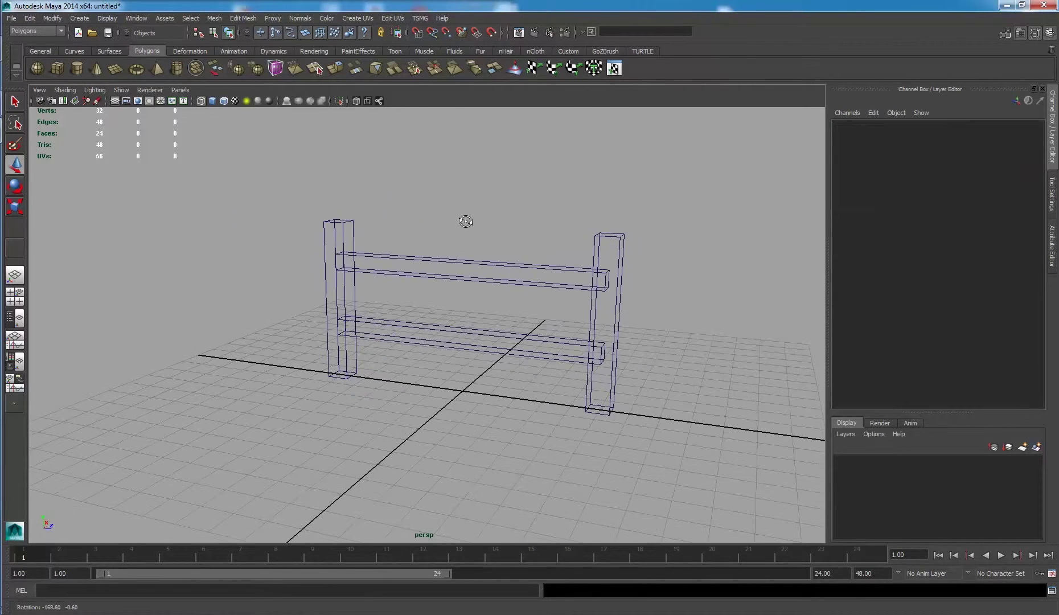
middle_click_drag(465, 223, 456, 217, "alt")
mouse_move(457, 217)
left_mouse_down("alt")
mouse_move(494, 206)
mouse_move(458, 205)
left_mouse_up("alt")
key("5")
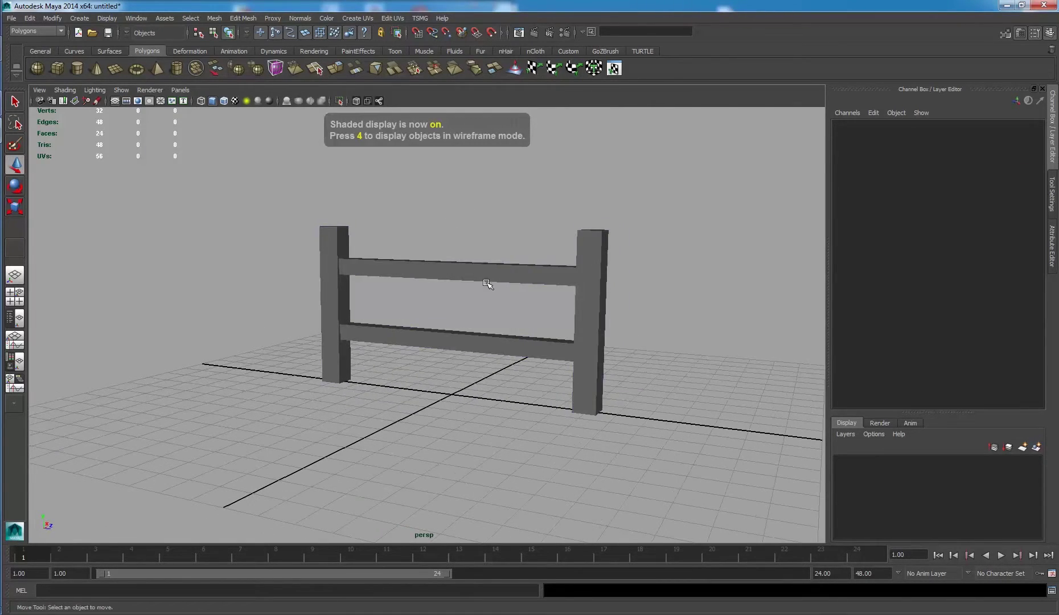
mouse_move(489, 284)
left_mouse_down("alt")
mouse_move(365, 316)
mouse_move(261, 286)
mouse_move(489, 279)
mouse_move(501, 289)
left_mouse_up("alt")
left_click_drag(253, 199, 663, 462)
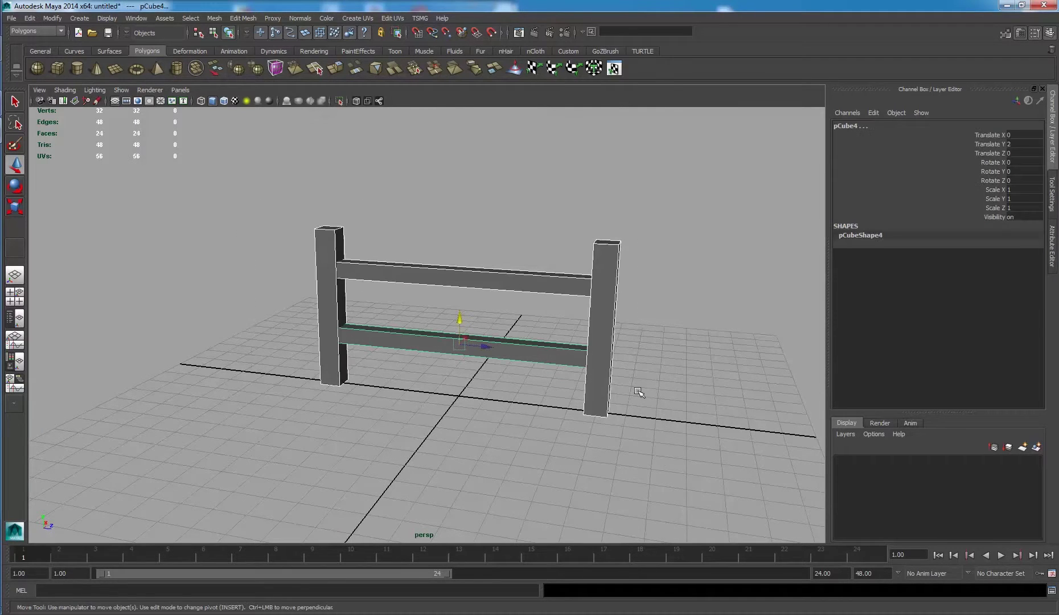
left_click_drag(465, 233, 488, 401)
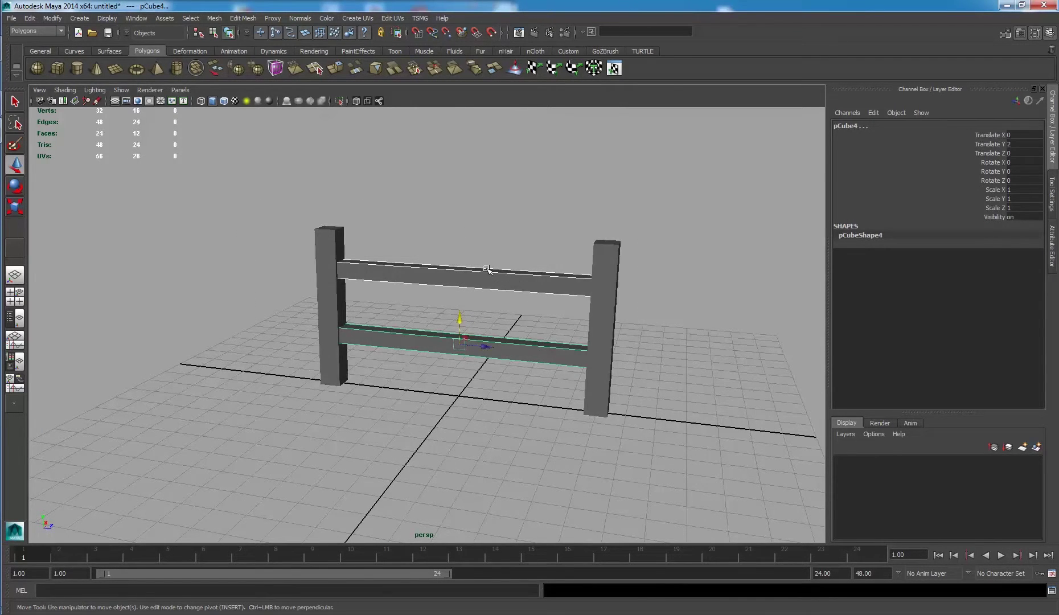
- Isolate the two rails and delete one end face from each rail
left_click(339, 101)
left_click_drag(365, 268, 406, 274, "alt")
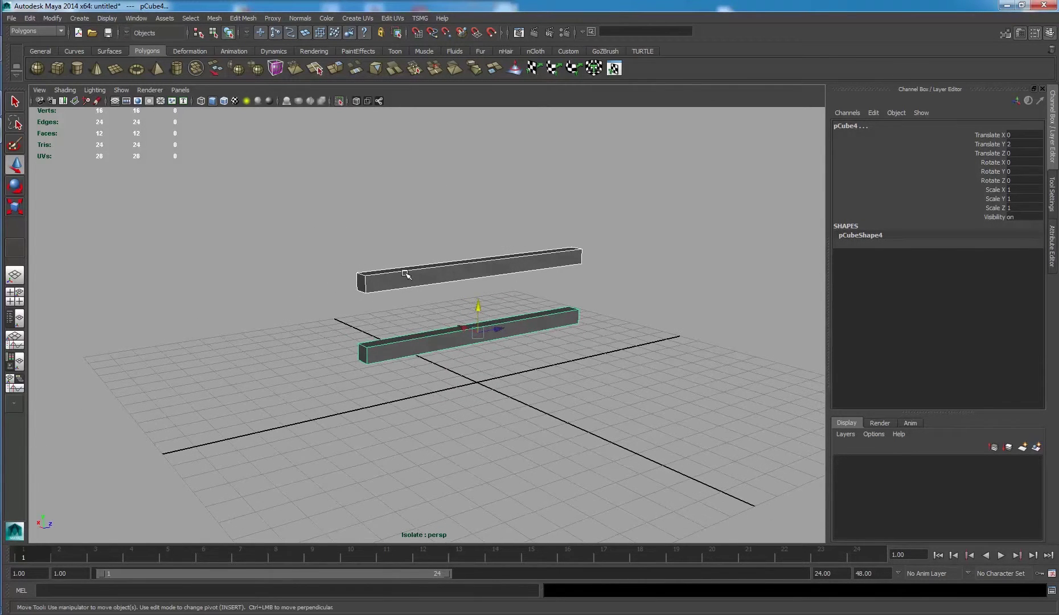
right_click_drag(406, 274, 297, 251)
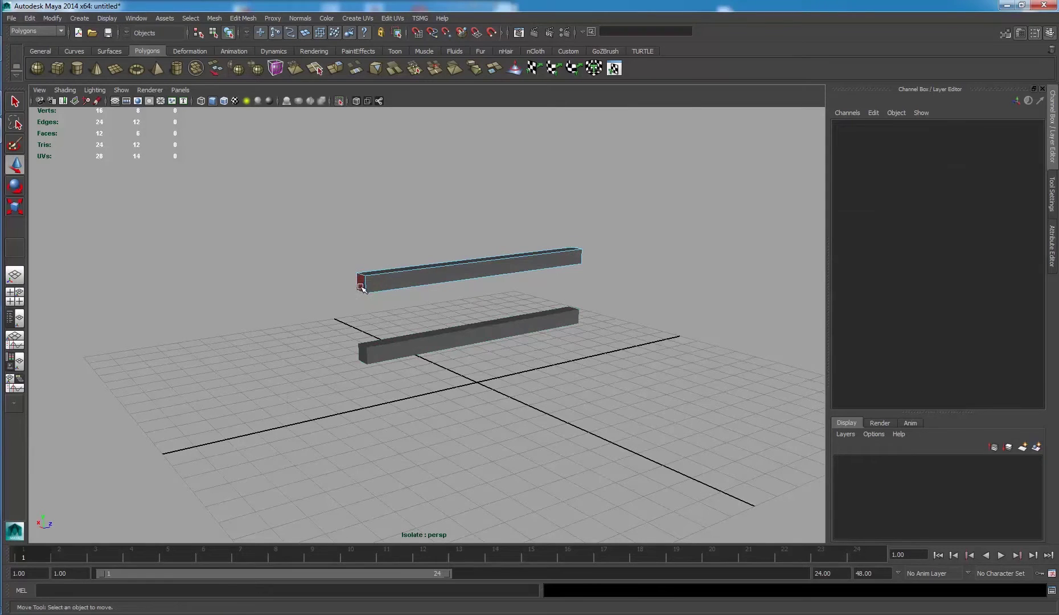
key("Delete")
left_click(387, 331)
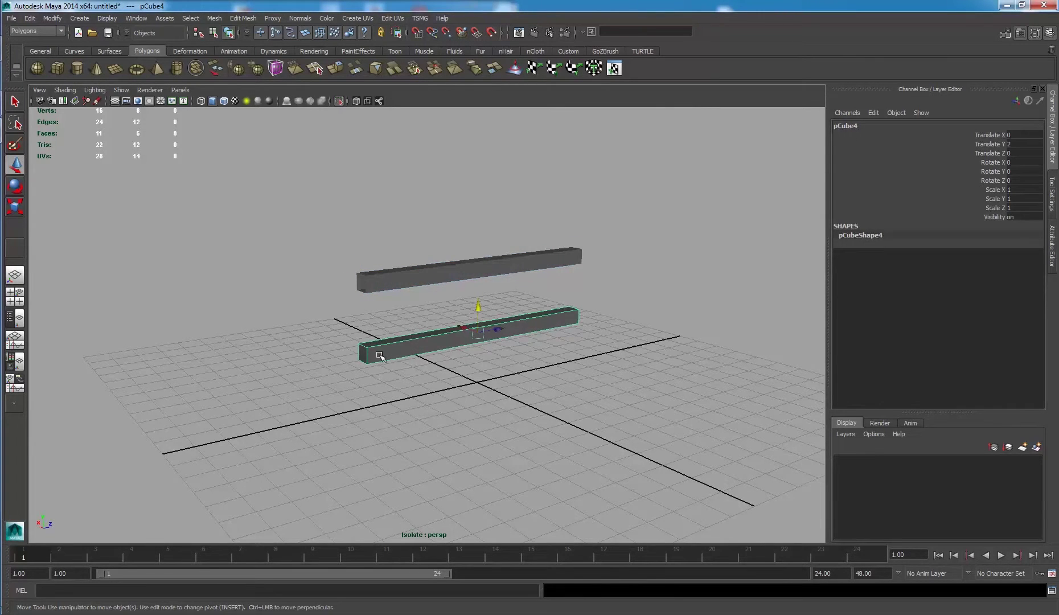
right_click_drag(381, 354, 365, 367)
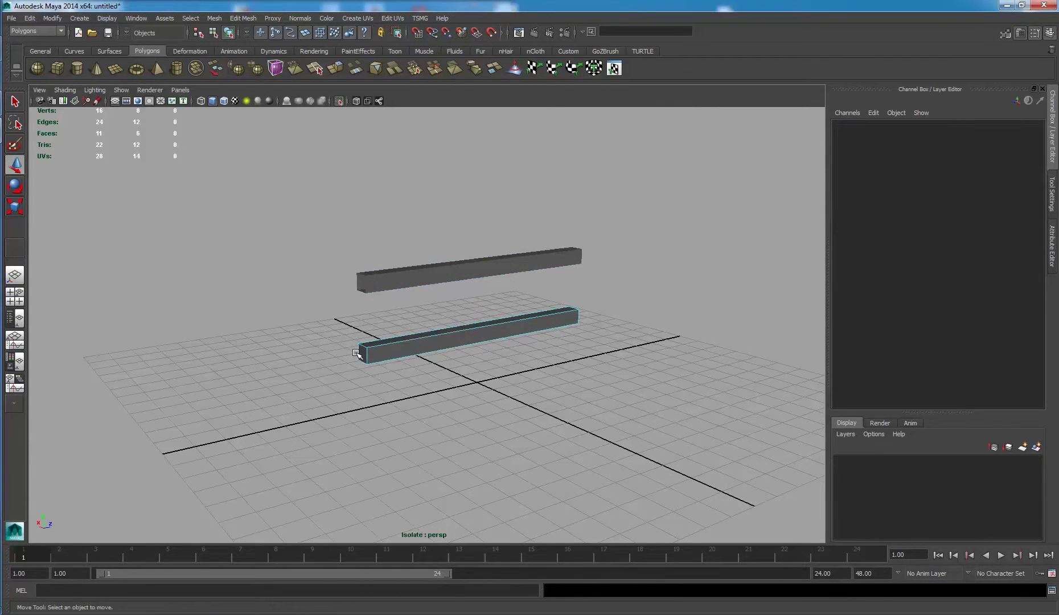
left_click(357, 353)
key("Delete")
- Delete the remaining end faces on the lower and upper rails
mouse_move(474, 304)
left_mouse_down("alt")
mouse_move(450, 303)
mouse_move(474, 361)
left_mouse_up("alt")
left_click(558, 392)
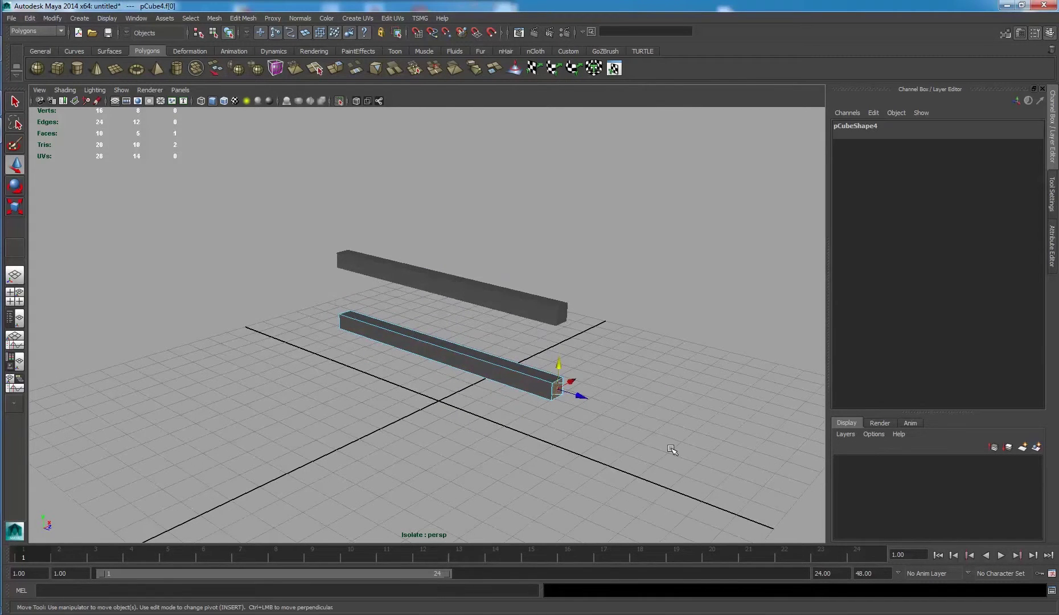
key("Delete")
right_click(557, 304)
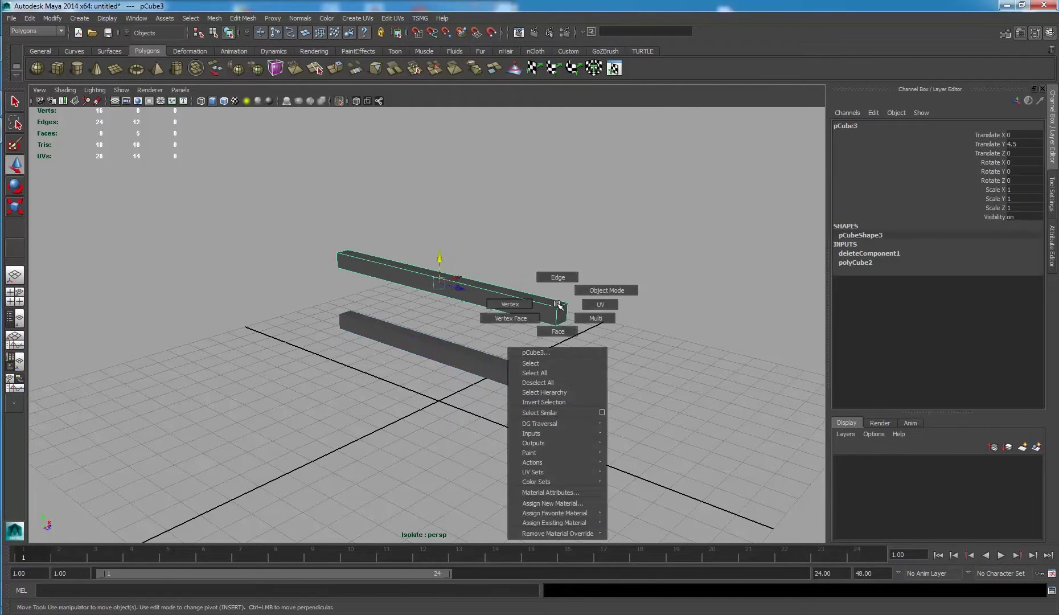
left_click(591, 305)
left_click(561, 312)
key("Delete")
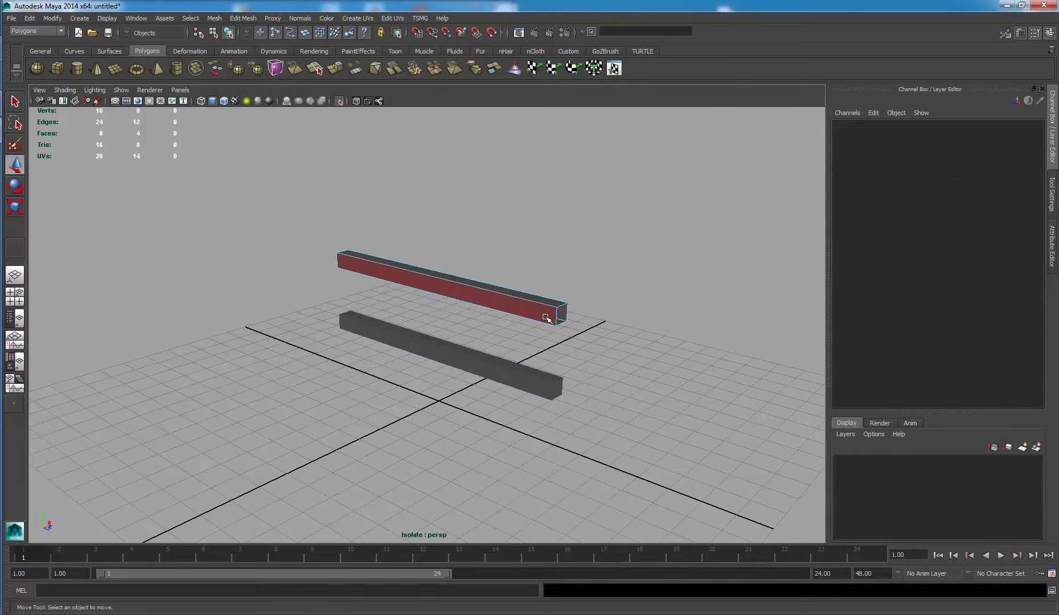
- Turn Isolate Select off and select both posts
left_click(511, 303)
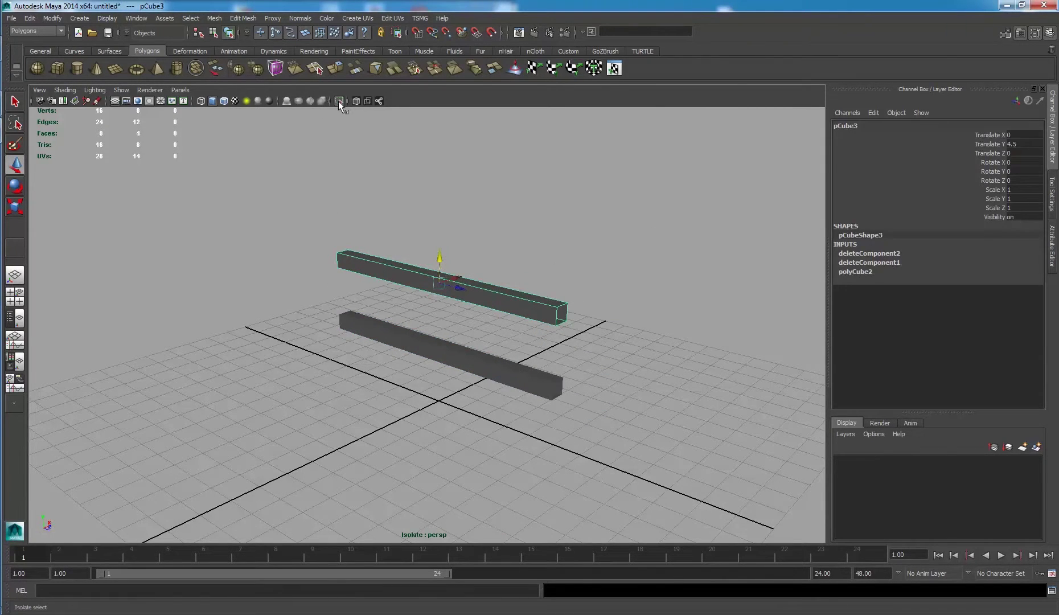
left_click(339, 101)
left_click(546, 345)
left_click(343, 310, "shift")
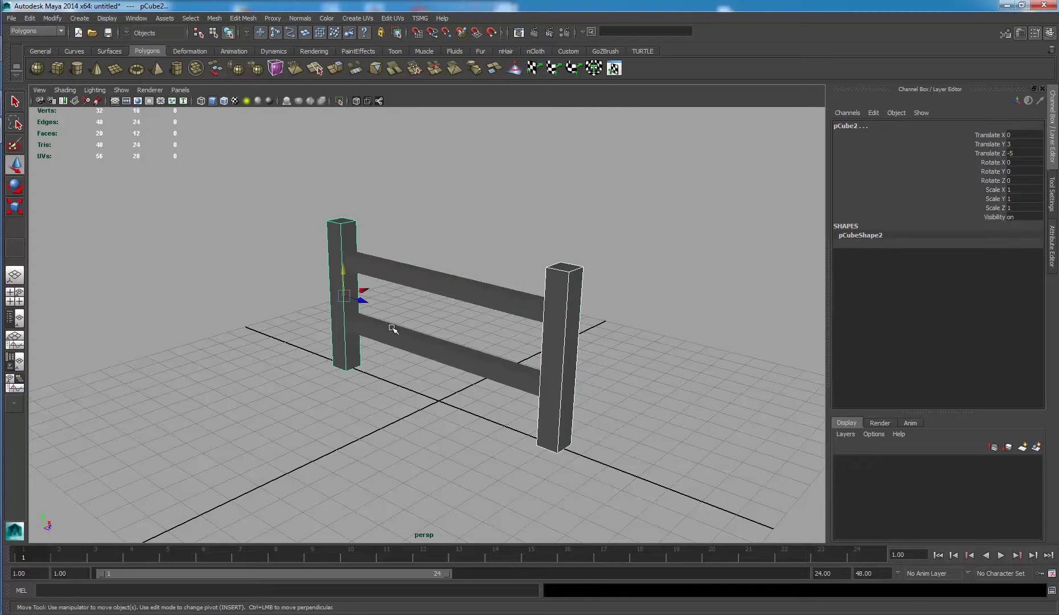
- Delete the bottom face of the left and right posts
mouse_move(393, 329)
left_mouse_down("alt")
mouse_move(480, 260)
mouse_move(336, 350)
left_mouse_up("alt")
right_click(336, 349)
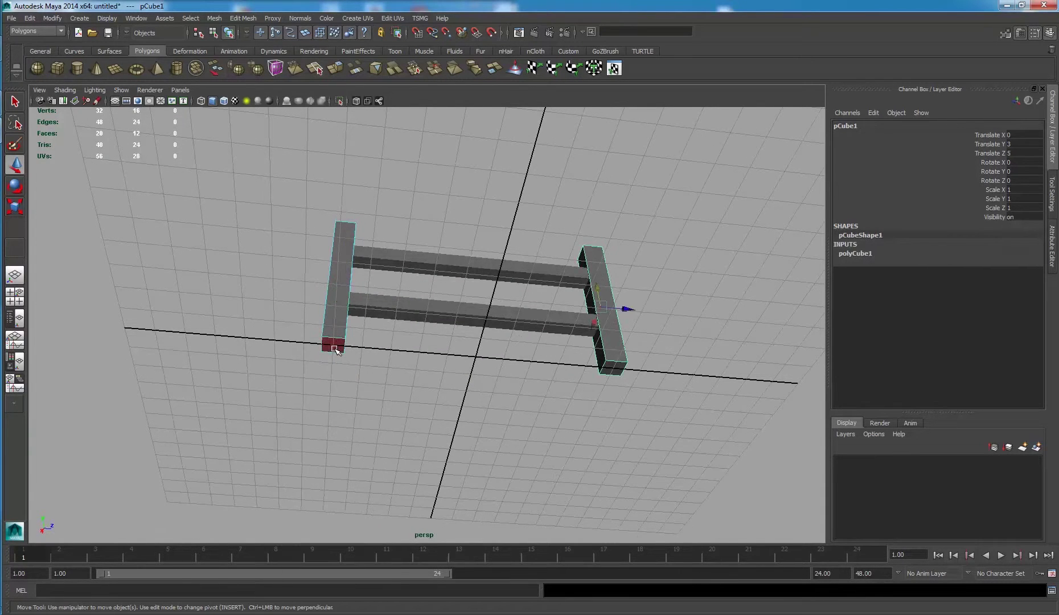
left_click(336, 349)
key("Delete")
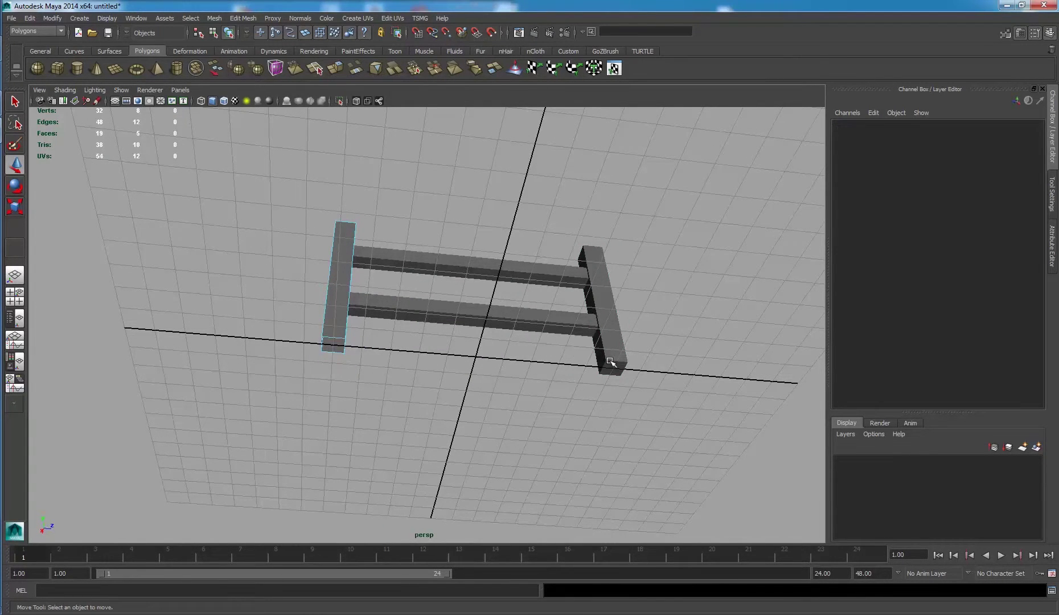
right_click(610, 362)
left_click(612, 390)
left_click(612, 369)
key("Delete")
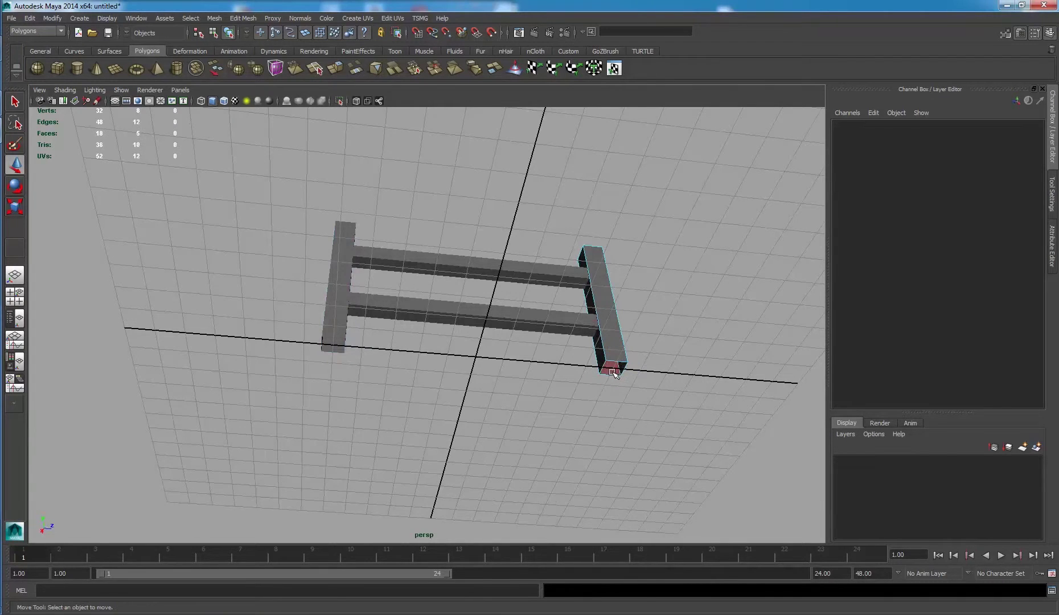
- Combine all fence pieces into polySurface1 and delete its construction history
mouse_move(242, 196)
left_mouse_down()
mouse_move(739, 500)
mouse_move(455, 284)
left_mouse_up()
left_click(214, 18)
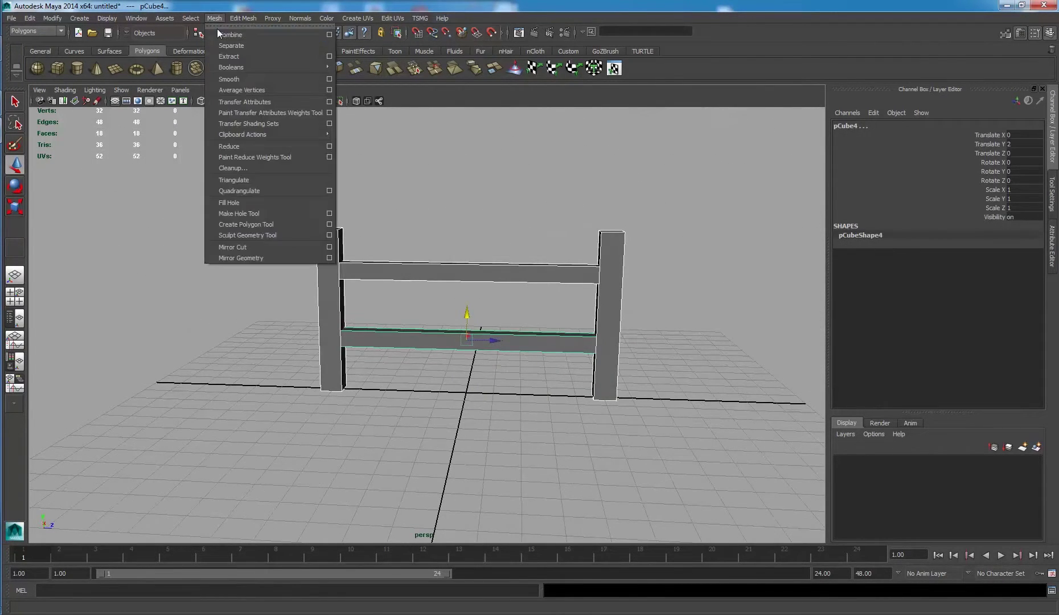
left_click(227, 37)
left_click(27, 18)
mouse_move(57, 135)
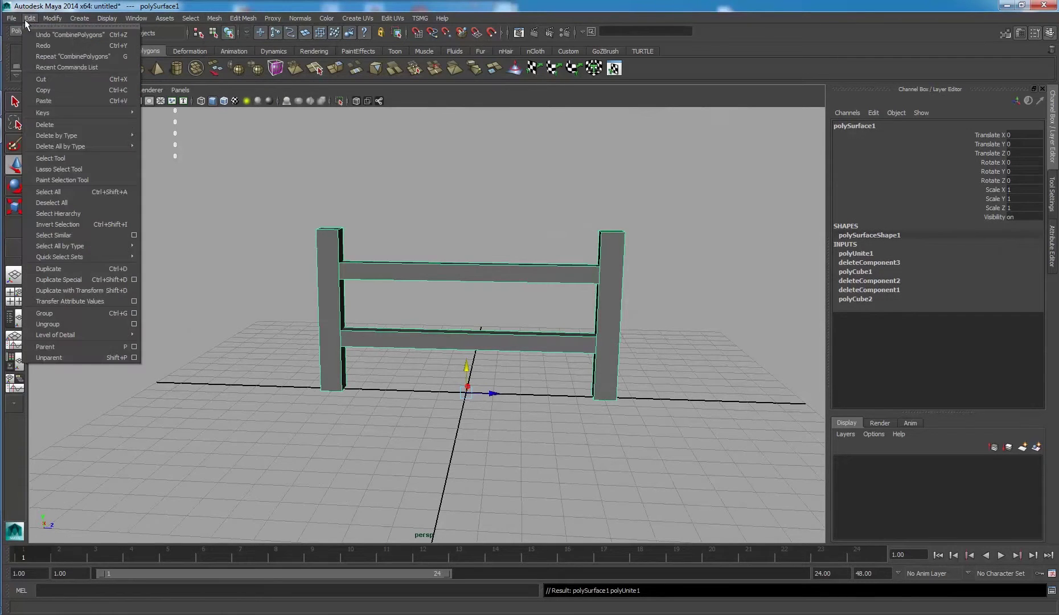
left_click(165, 142)
left_click(389, 193)
left_click_drag(393, 197, 463, 237, "alt")
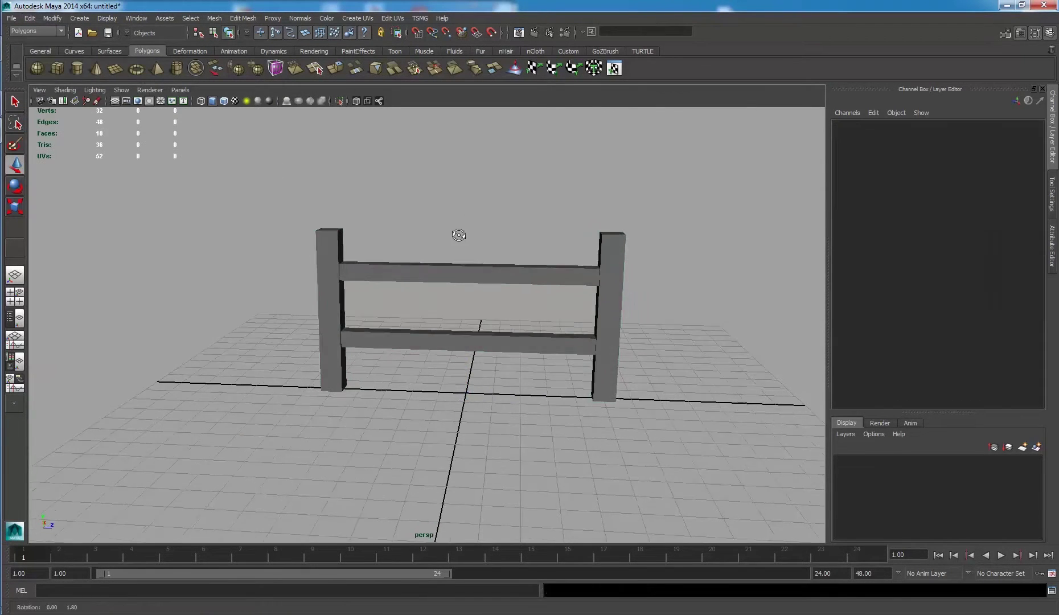
left_click(235, 20)
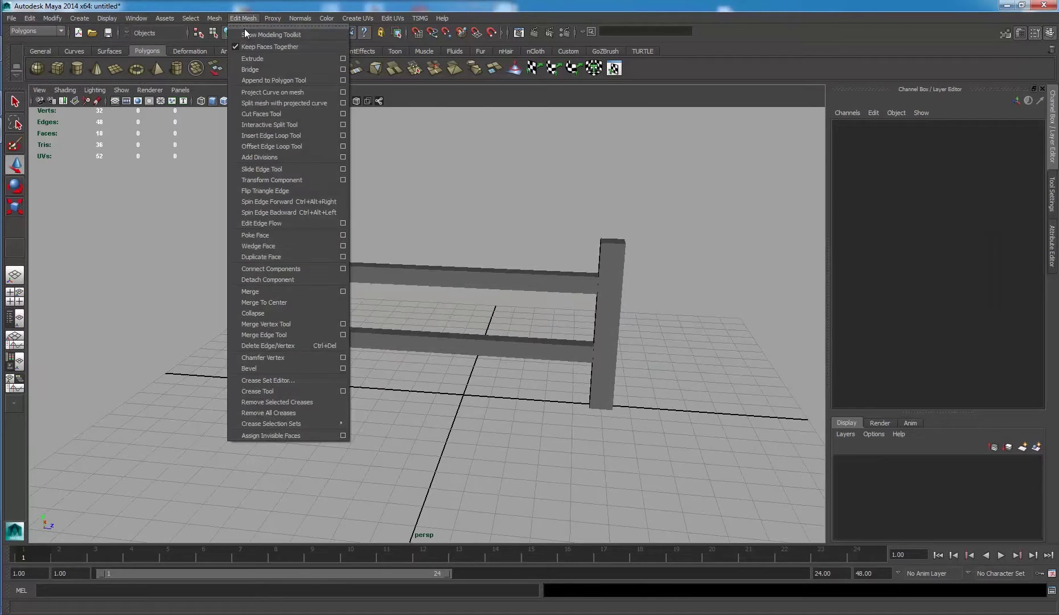
- With the reset Insert Edge Loop Tool, add loops across the bottom rail and both posts
left_click(343, 136)
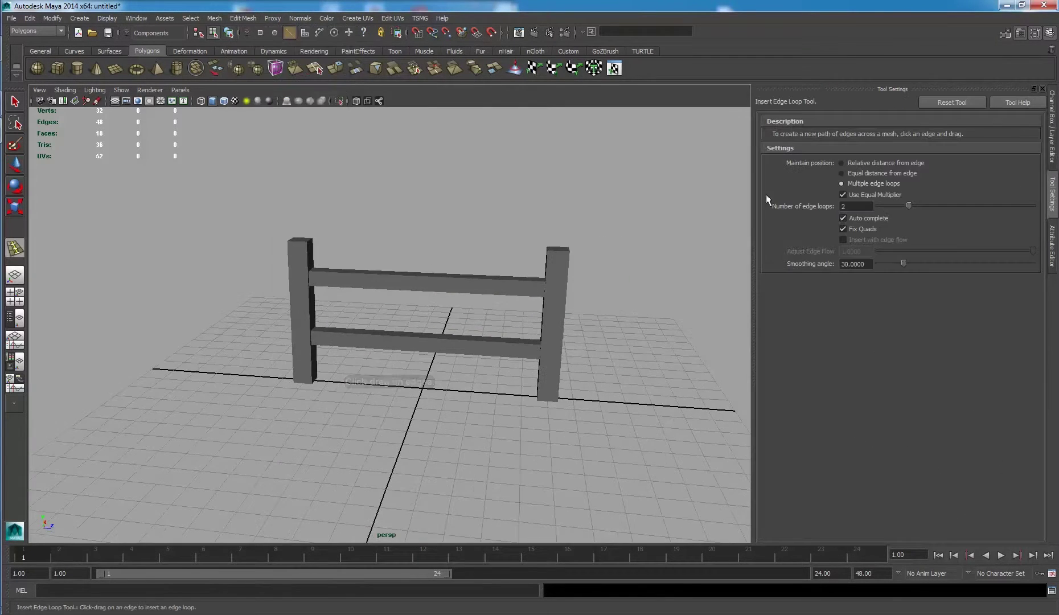
left_click(934, 105)
mouse_move(468, 291)
left_mouse_down("alt")
mouse_move(487, 277)
mouse_move(478, 266)
left_mouse_up("alt")
left_click(484, 276)
left_click_drag(385, 342, 378, 343)
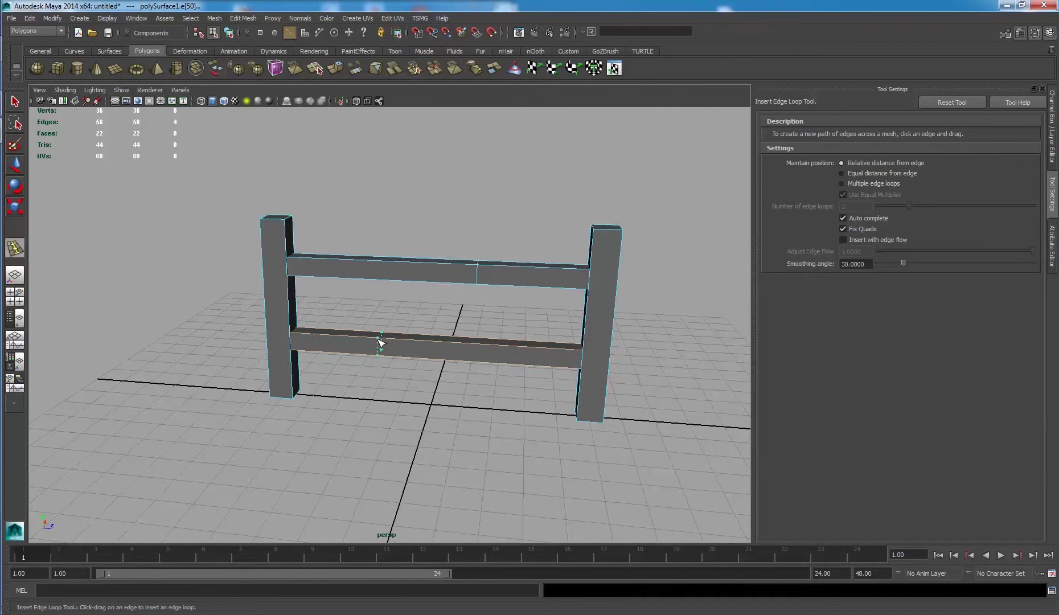
left_click_drag(585, 329, 593, 341)
mouse_move(296, 318)
left_mouse_down()
mouse_move(297, 305)
mouse_move(467, 280)
left_mouse_up()
key("q")
key("r")
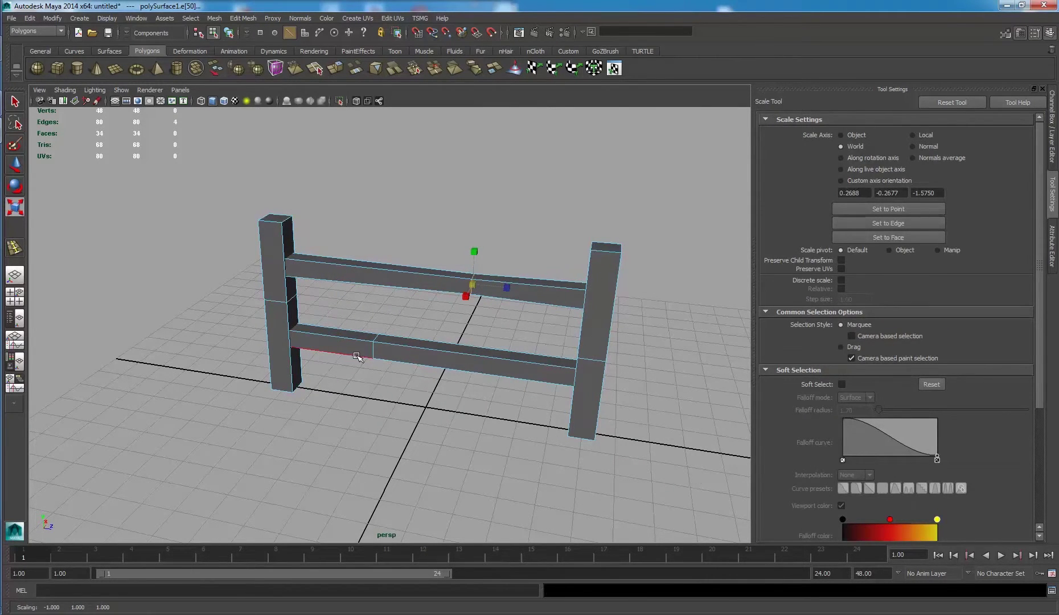
- Scale an edge on the right post, undoing the bottom-edge scale
left_click(375, 347)
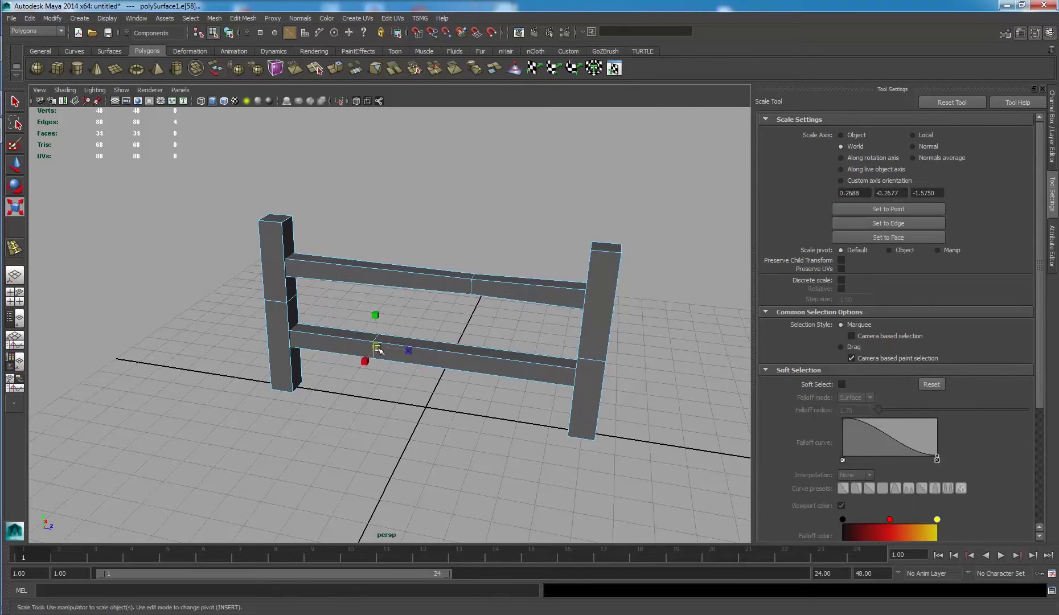
left_click(414, 327)
mouse_move(414, 327)
left_mouse_down("alt")
mouse_move(414, 307)
mouse_move(468, 311)
left_mouse_up("alt")
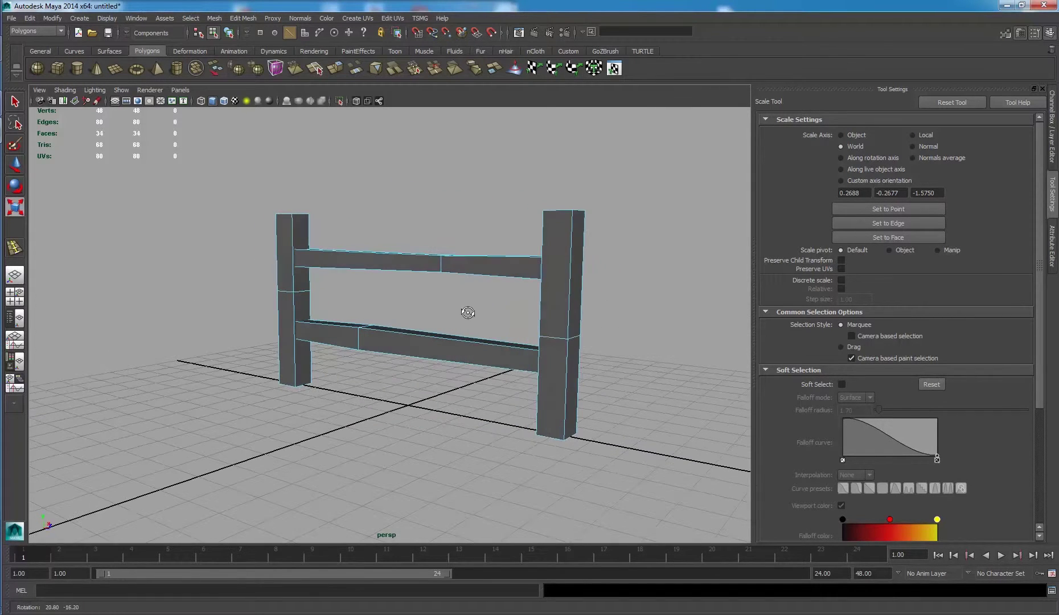
left_click(557, 337)
middle_click_drag(610, 331, 626, 335)
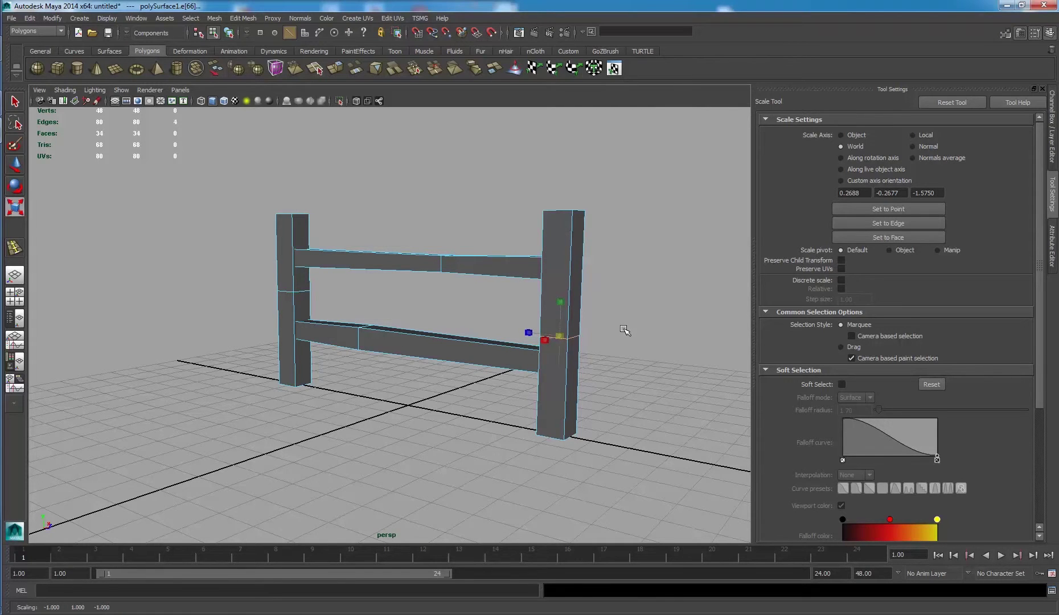
left_click(541, 438)
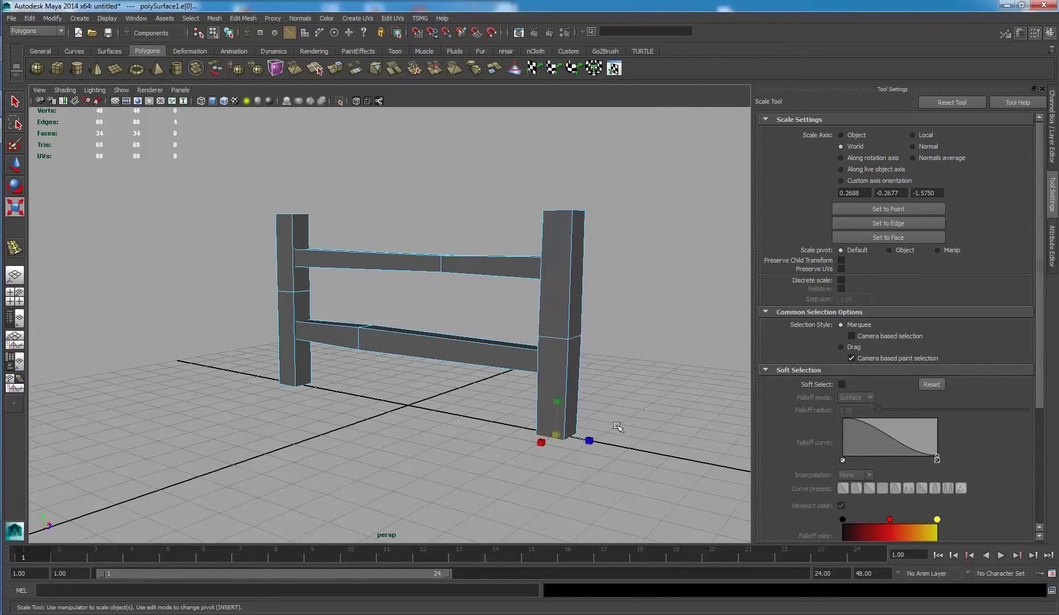
middle_click_drag(618, 427, 631, 428)
key("ctrl+z")
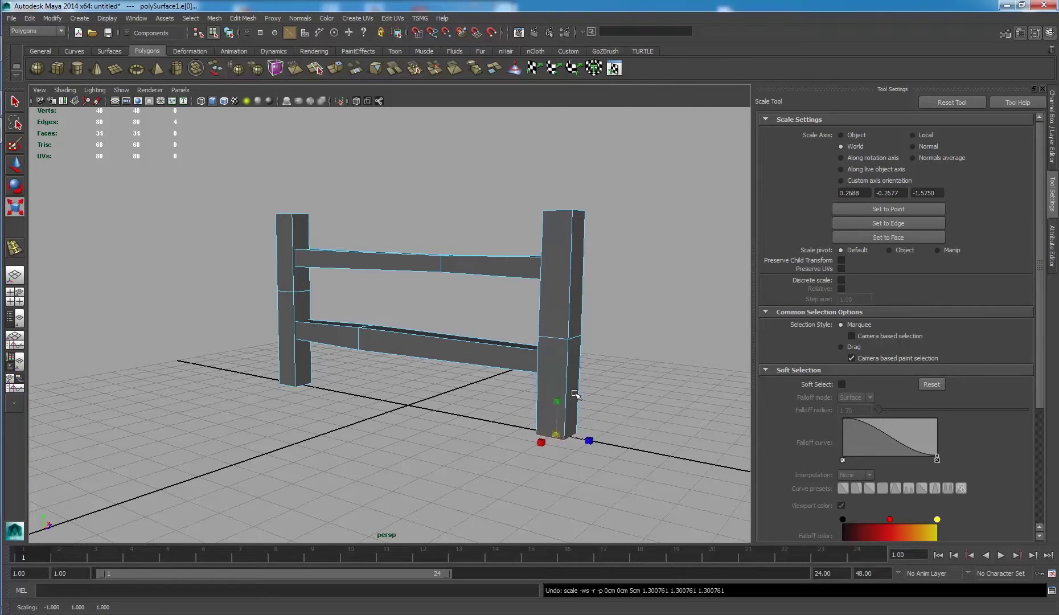
- Select edge loops around the right post, the top rail and the lower rail
left_click_drag(576, 394, 586, 390, "alt")
left_click(414, 349)
left_click_drag(413, 349, 361, 312, "alt")
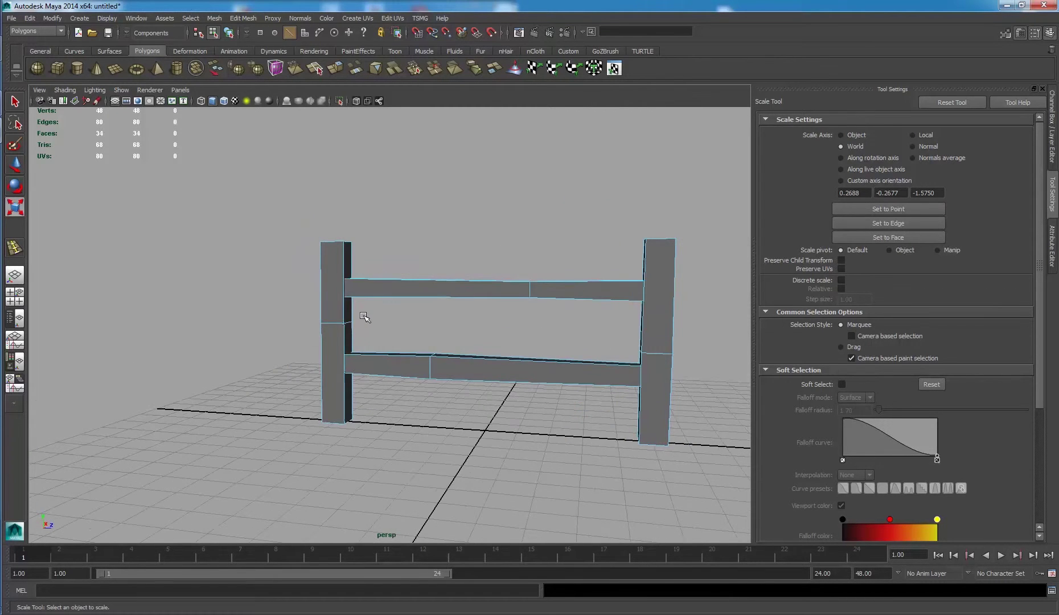
left_click(335, 324)
left_click(449, 331)
middle_click_drag(449, 331, 471, 356, "alt")
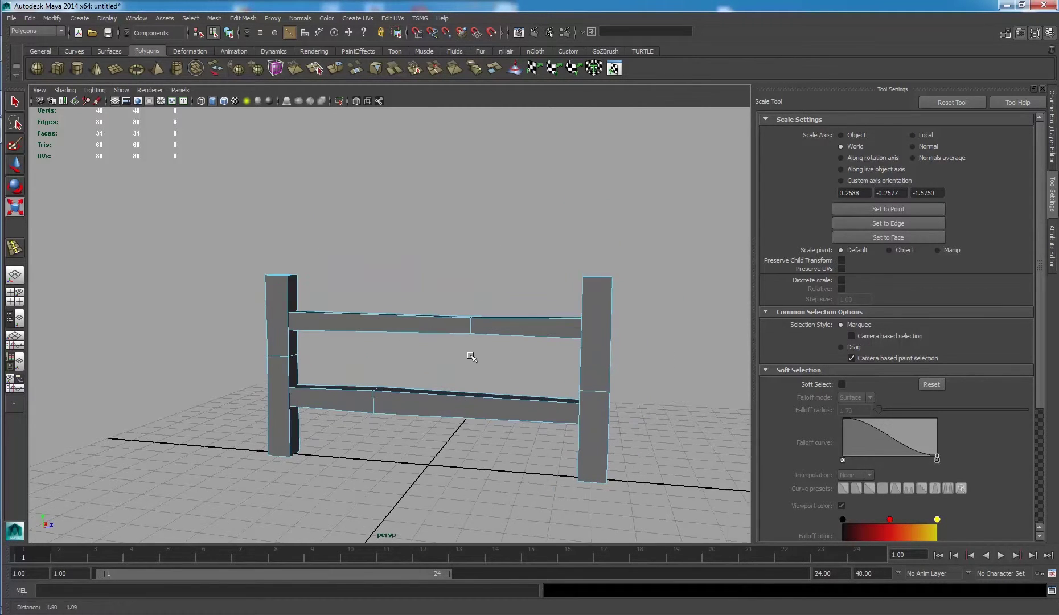
double_click(592, 390)
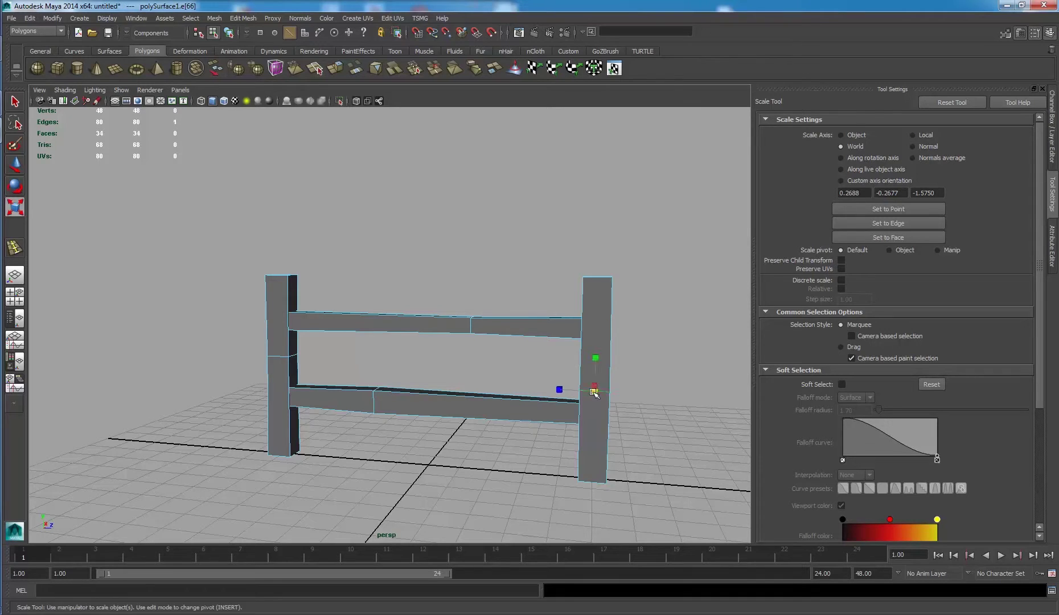
left_click(645, 390)
right_click(528, 333)
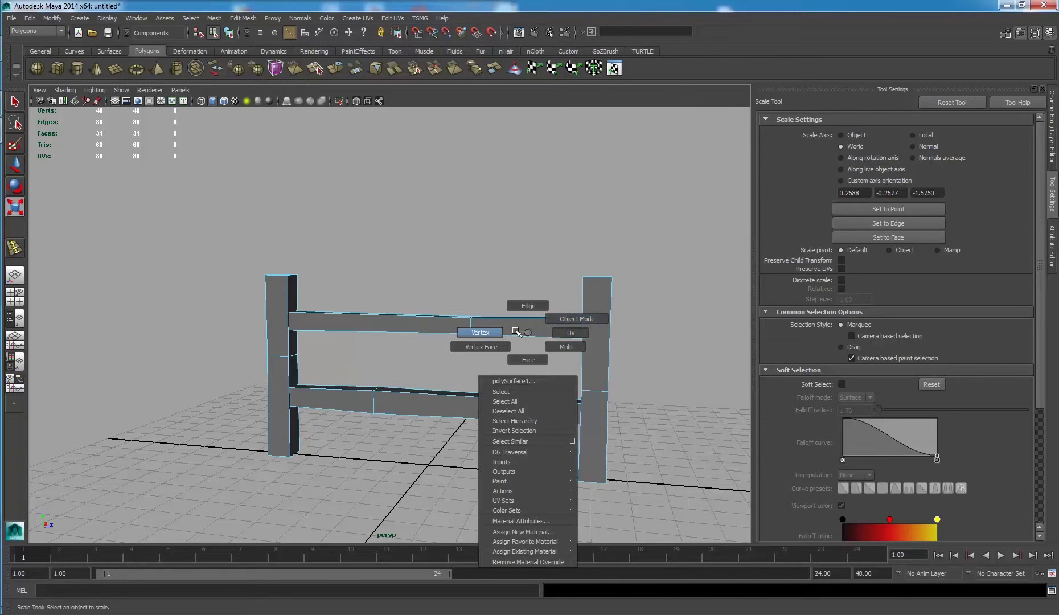
left_click(433, 315)
double_click(376, 400)
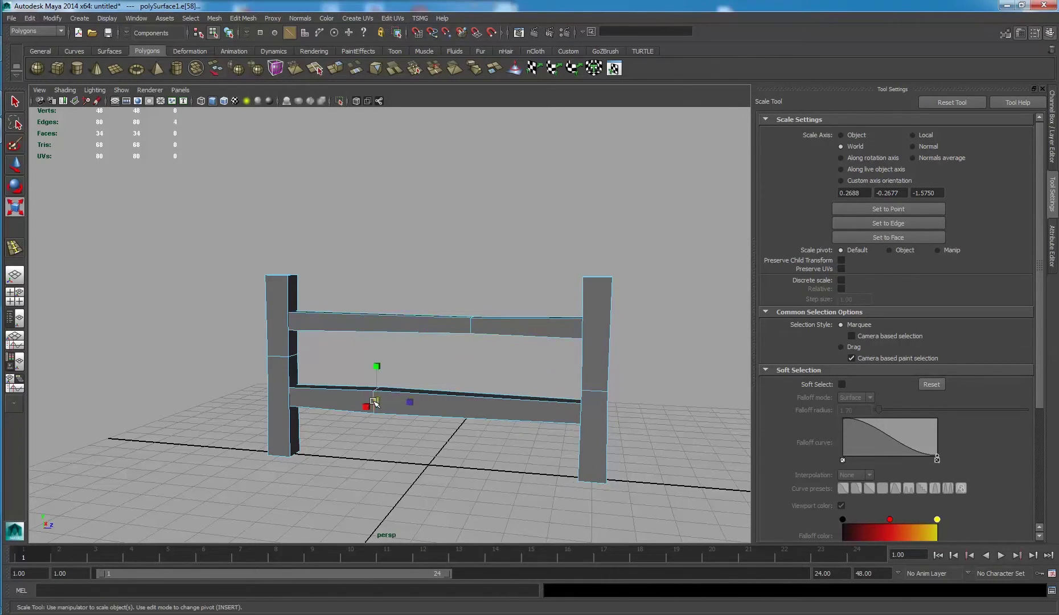
left_click(420, 386)
- Return to Object Mode and select the whole polySurface1 fence mesh
scroll(420, 386, "down", 5)
mouse_move(584, 385)
left_mouse_down("alt")
mouse_move(461, 390)
mouse_move(386, 366)
mouse_move(371, 350)
left_mouse_up("alt")
scroll(461, 391, "up", 3)
scroll(411, 403, "up", 2)
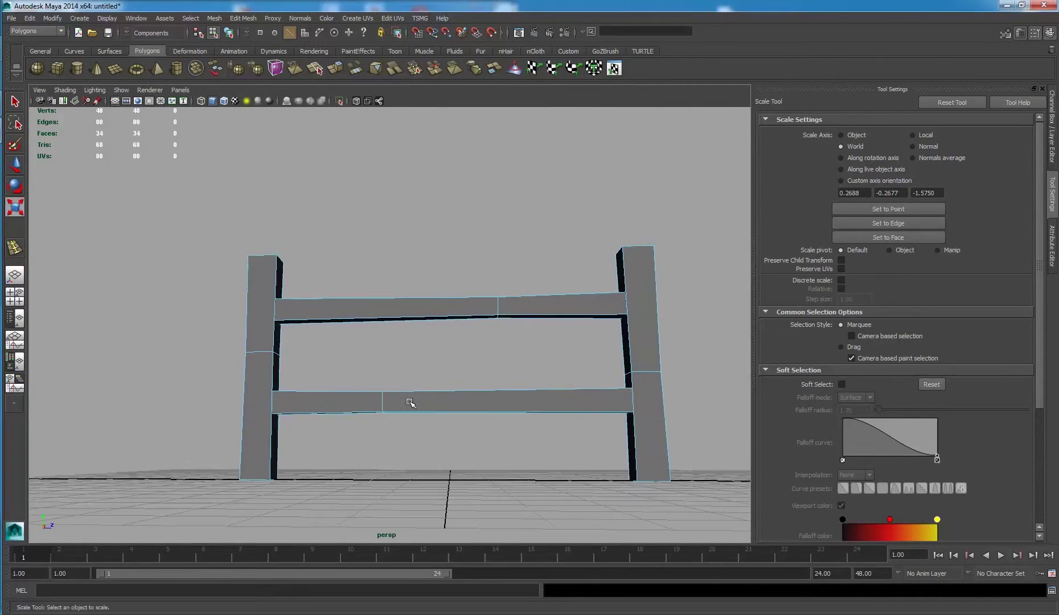
double_click(379, 398)
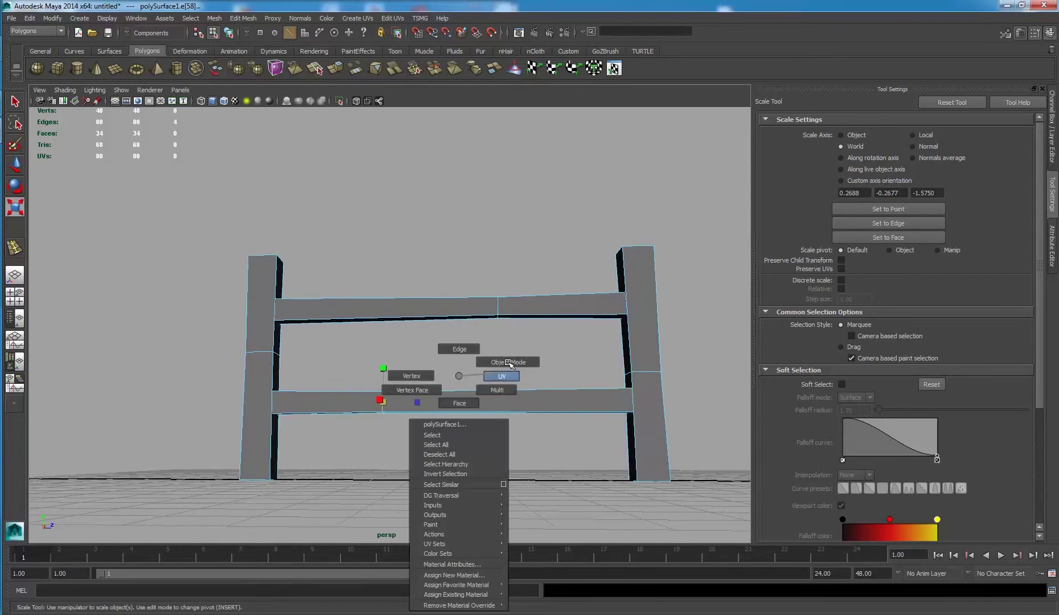
right_click_drag(460, 398, 513, 360)
mouse_move(574, 369)
left_mouse_down("alt")
mouse_move(511, 390)
mouse_move(496, 465)
mouse_move(485, 378)
left_mouse_up("alt")
scroll(507, 389, "down", 3)
scroll(467, 347, "up", 3)
left_click(458, 328)
mouse_move(462, 341)
left_mouse_down("alt")
mouse_move(497, 374)
mouse_move(450, 344)
left_mouse_up("alt")
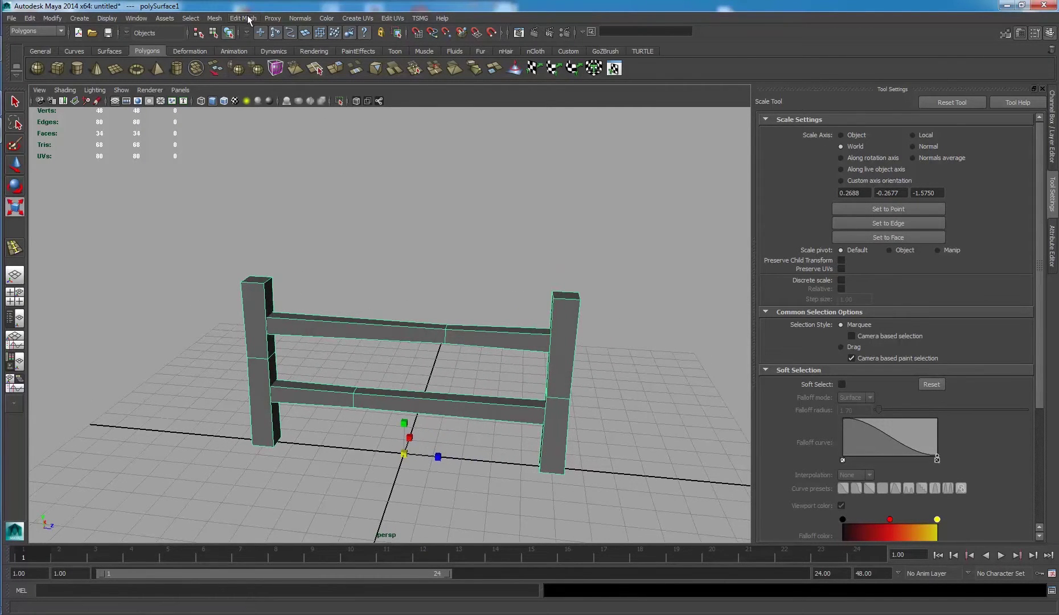
- Bevel every fence edge with Fractional width 0.5 and 1 segment, creating polyBevel1
left_click(211, 22)
mouse_move(242, 18)
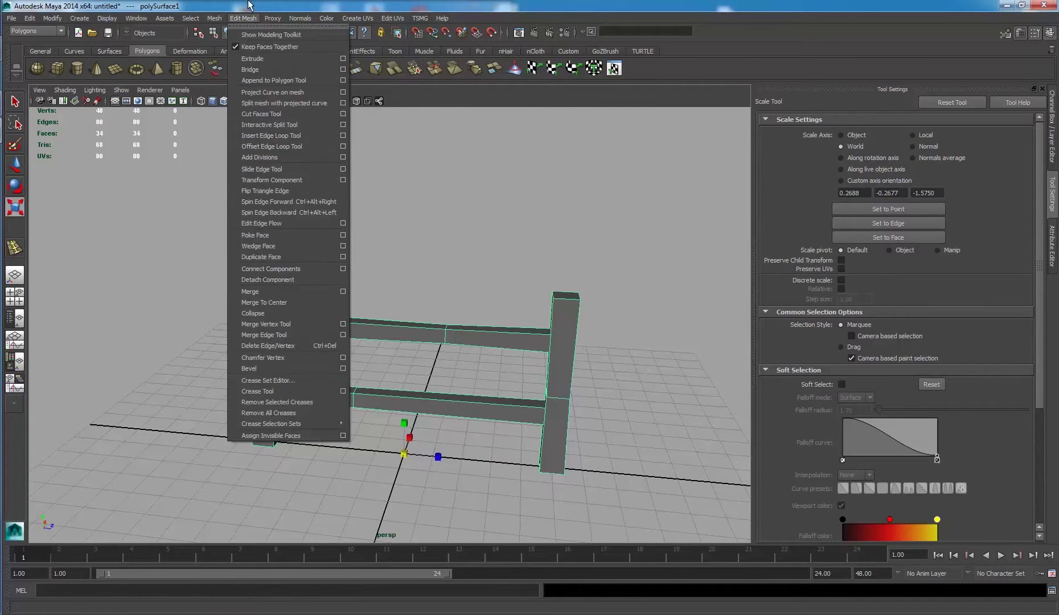
left_click(343, 368)
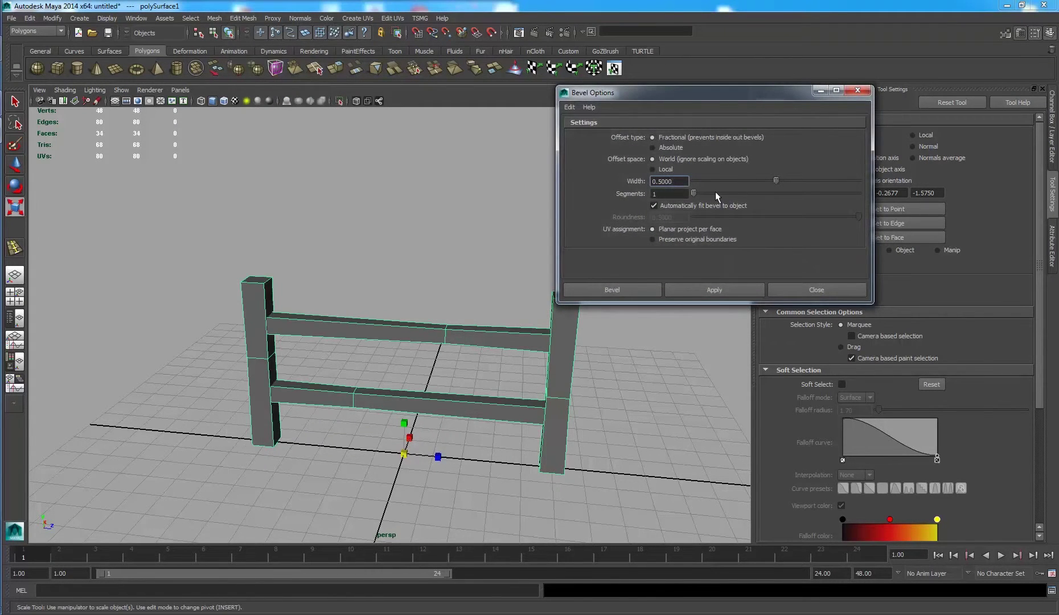
left_click(612, 289)
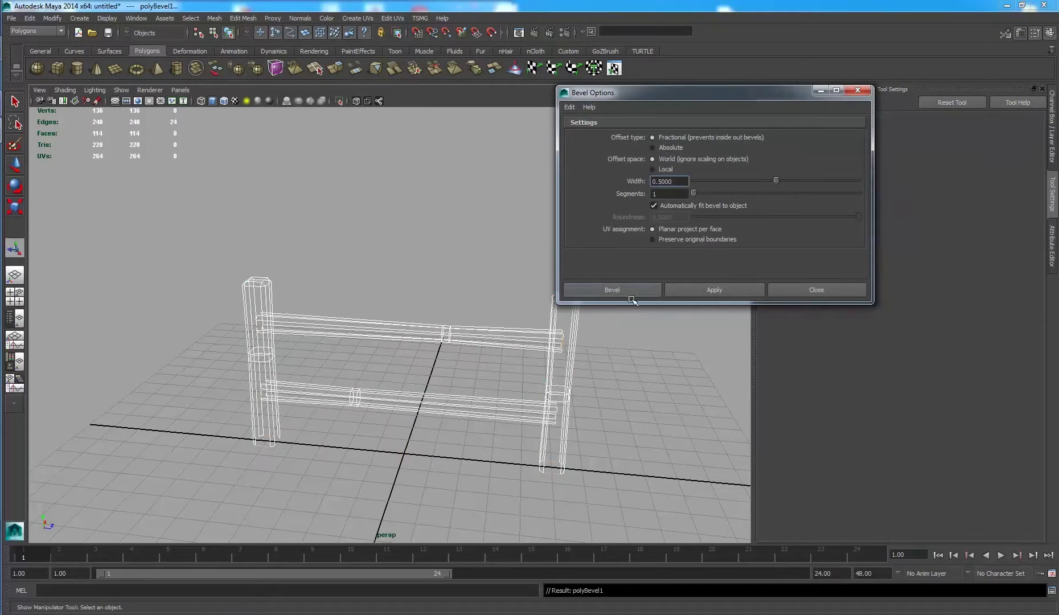
mouse_move(623, 348)
left_mouse_down("alt")
mouse_move(590, 331)
mouse_move(579, 303)
left_mouse_up("alt")
right_click(579, 304)
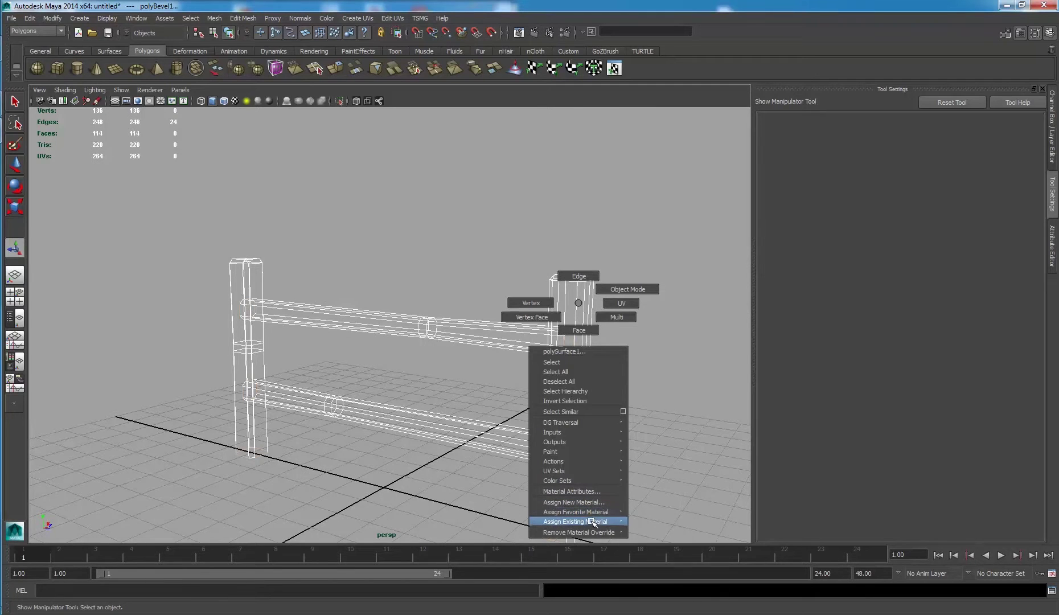
- Assign the initial shading material to the bevelled fence and reframe the view on it
mouse_move(575, 521)
left_click(636, 521)
left_click(659, 371)
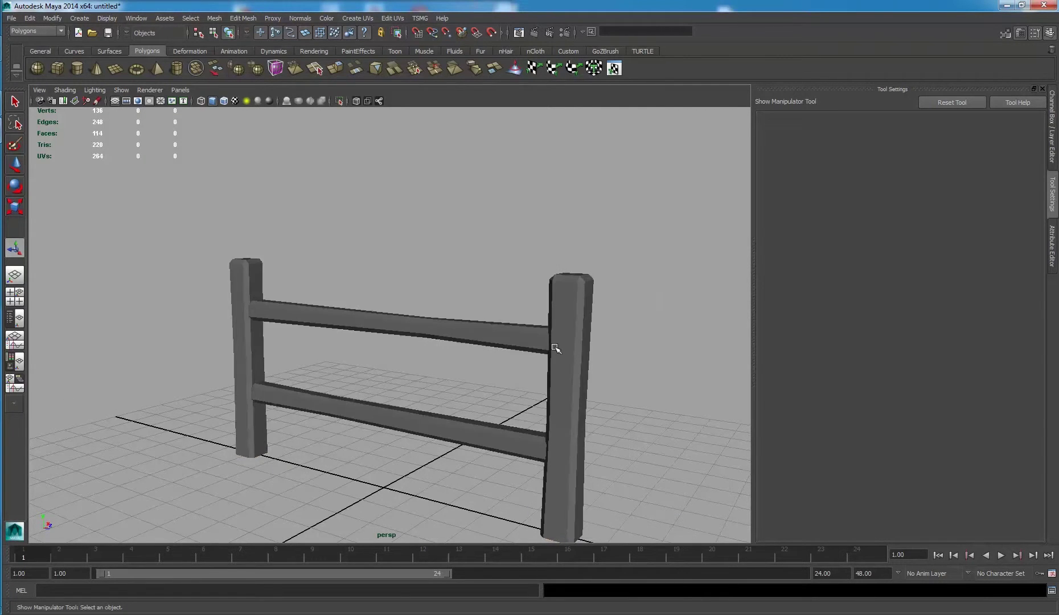
left_click_drag(556, 351, 601, 359, "alt")
left_click(602, 359)
scroll(548, 297, "up", 5)
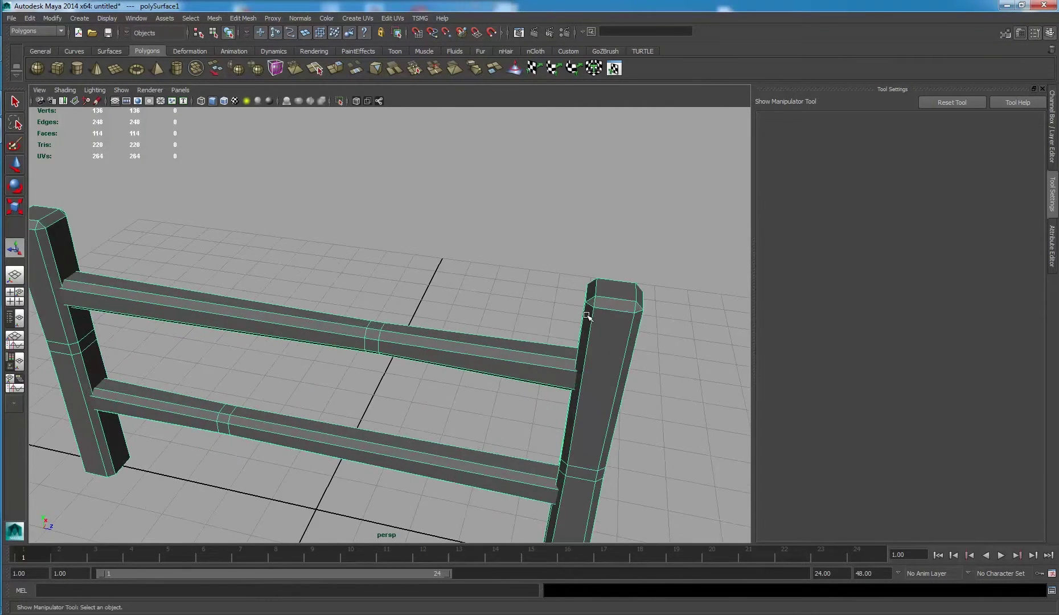
right_click_drag(497, 296, 411, 284, "alt")
mouse_move(412, 284)
middle_mouse_down("alt")
mouse_move(394, 292)
mouse_move(485, 292)
middle_mouse_up("alt")
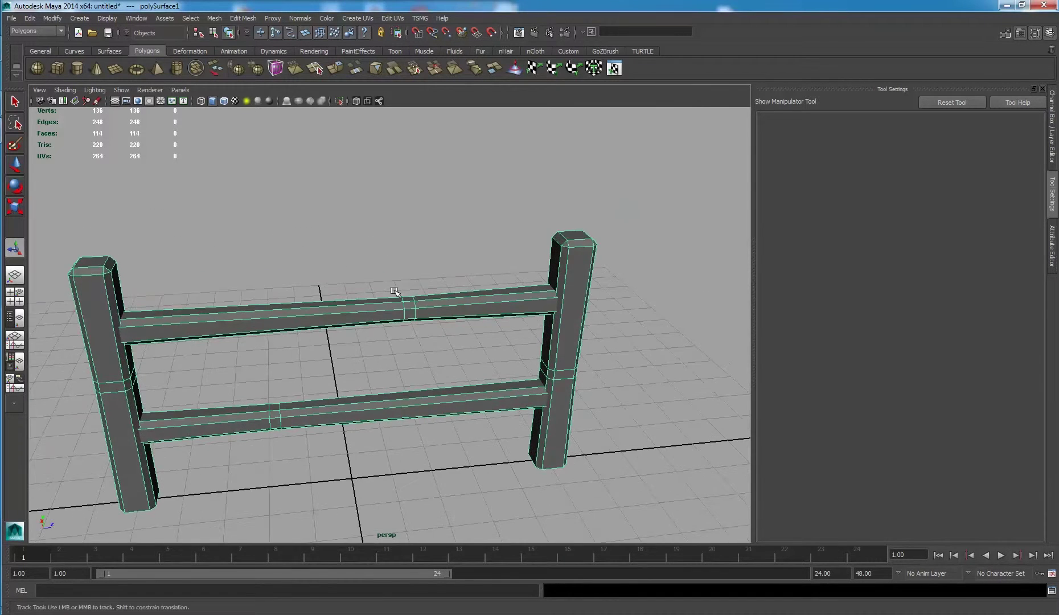
middle_click_drag(551, 268, 432, 256, "alt")
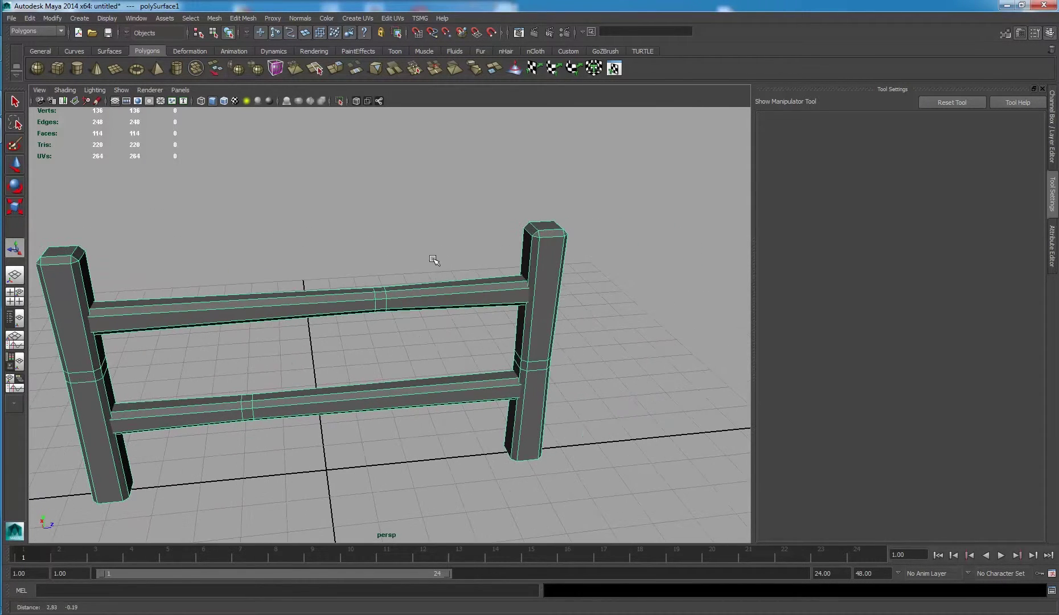
- Tumble closely around the fence's posts and rails to inspect the solid shaded mesh
left_click(633, 267)
left_click_drag(634, 267, 536, 232, "alt")
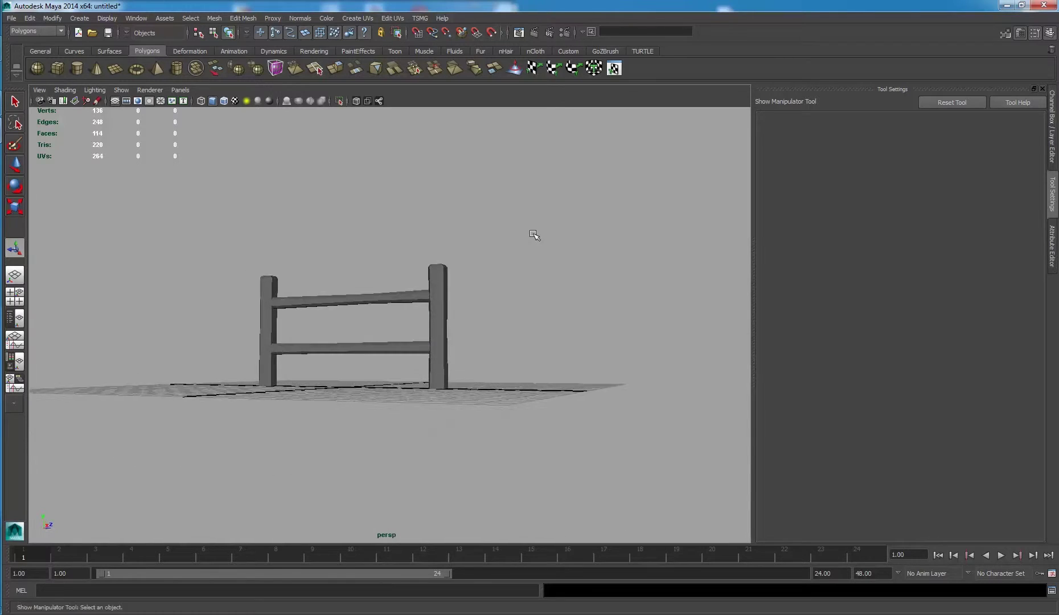
right_click_drag(536, 232, 544, 296, "alt")
left_click(553, 263)
left_click_drag(553, 262, 560, 224, "alt")
mouse_move(560, 224)
right_mouse_down("alt")
mouse_move(605, 235)
mouse_move(532, 277)
right_mouse_up("alt")
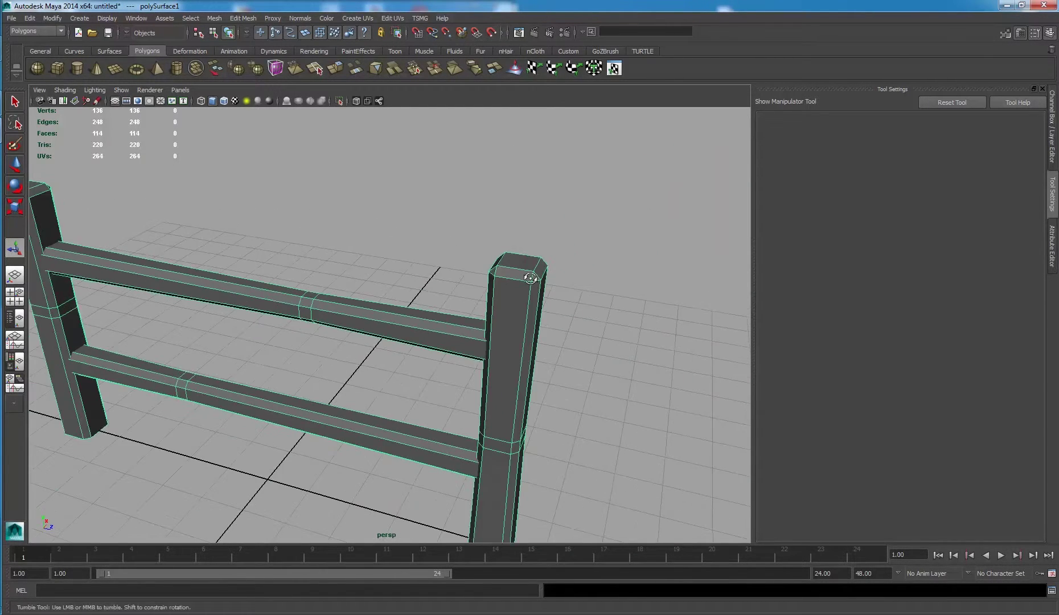
left_click_drag(533, 277, 619, 267, "alt")
left_click(603, 268)
left_click(565, 266)
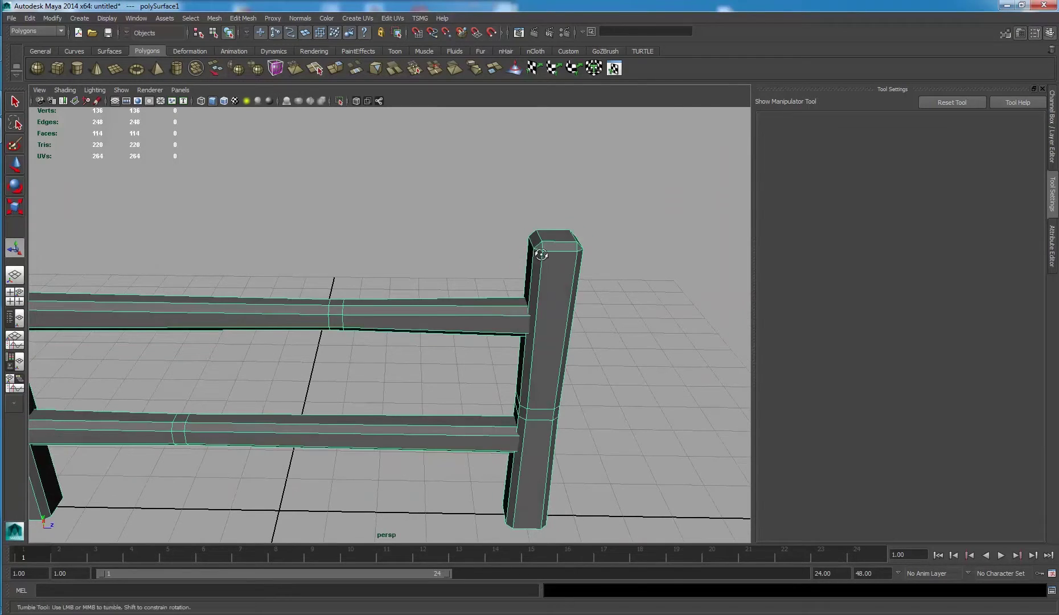
mouse_move(541, 254)
left_mouse_down("alt")
mouse_move(608, 241)
mouse_move(549, 230)
mouse_move(541, 238)
mouse_move(555, 279)
mouse_move(508, 253)
mouse_move(514, 230)
mouse_move(442, 225)
left_mouse_up("alt")
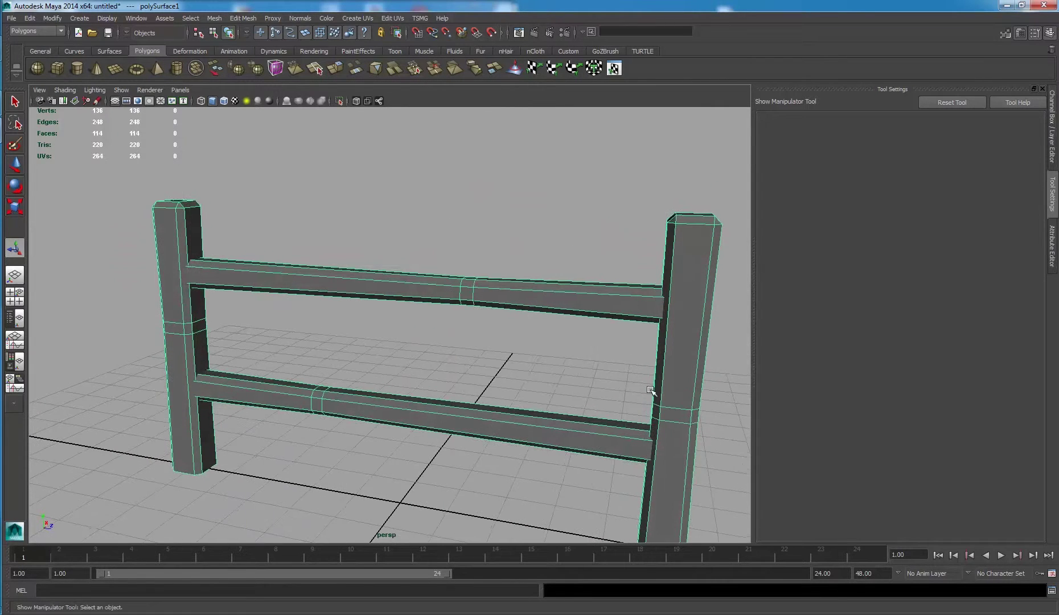
right_click_drag(682, 376, 679, 350)
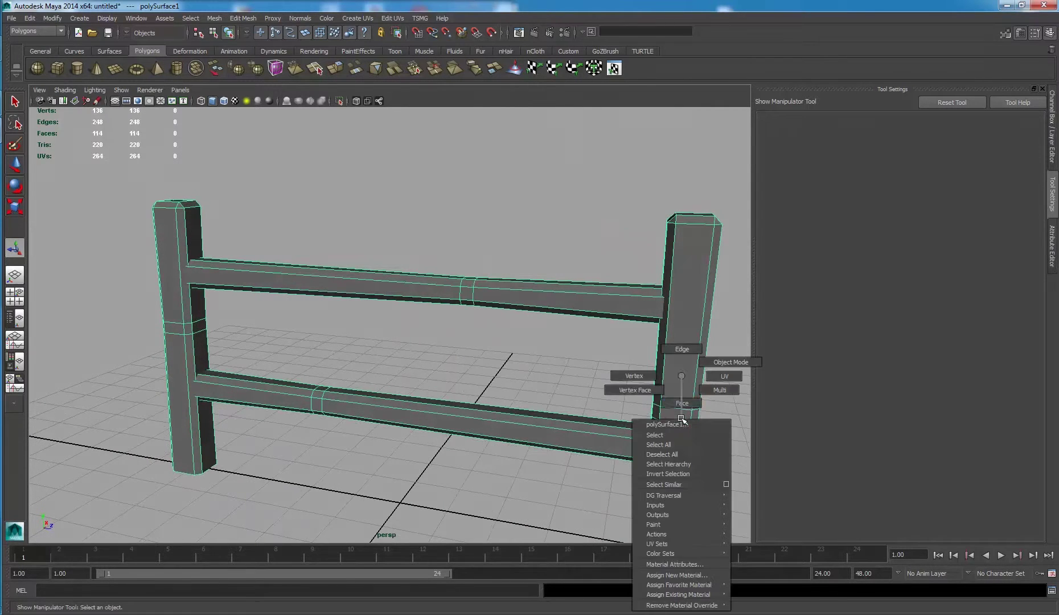
- Scale apart the paired edge loops on the upper and lower rails
left_click(472, 292)
double_click(460, 295)
key("r")
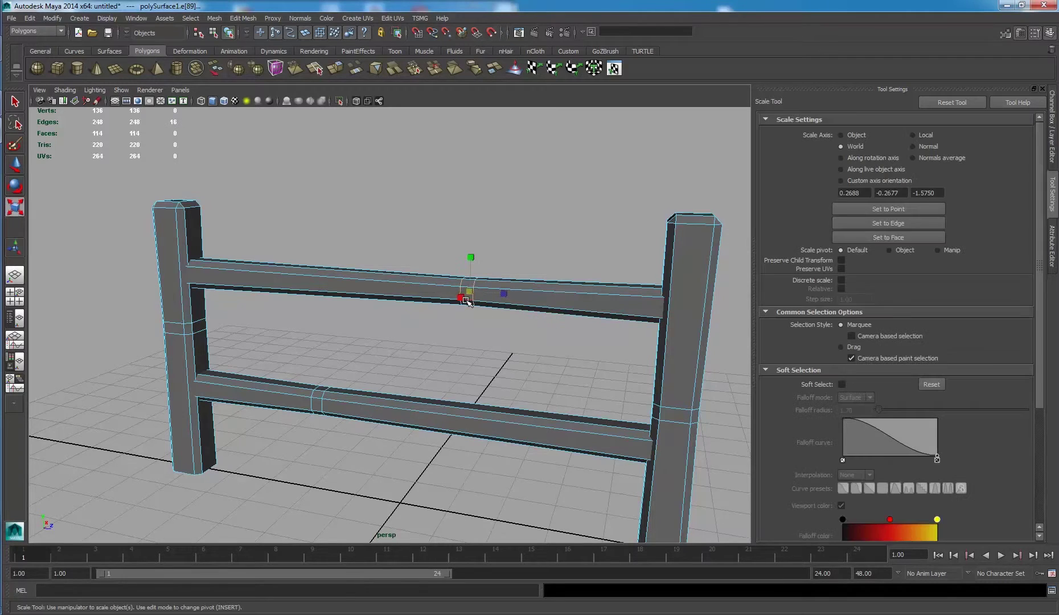
left_click_drag(504, 295, 389, 442)
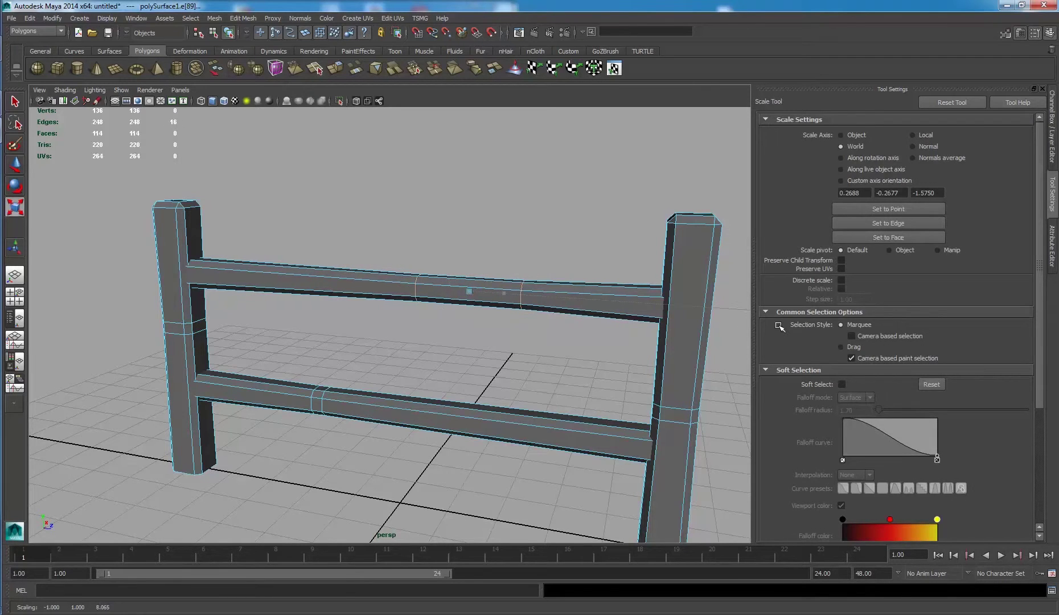
double_click(316, 405)
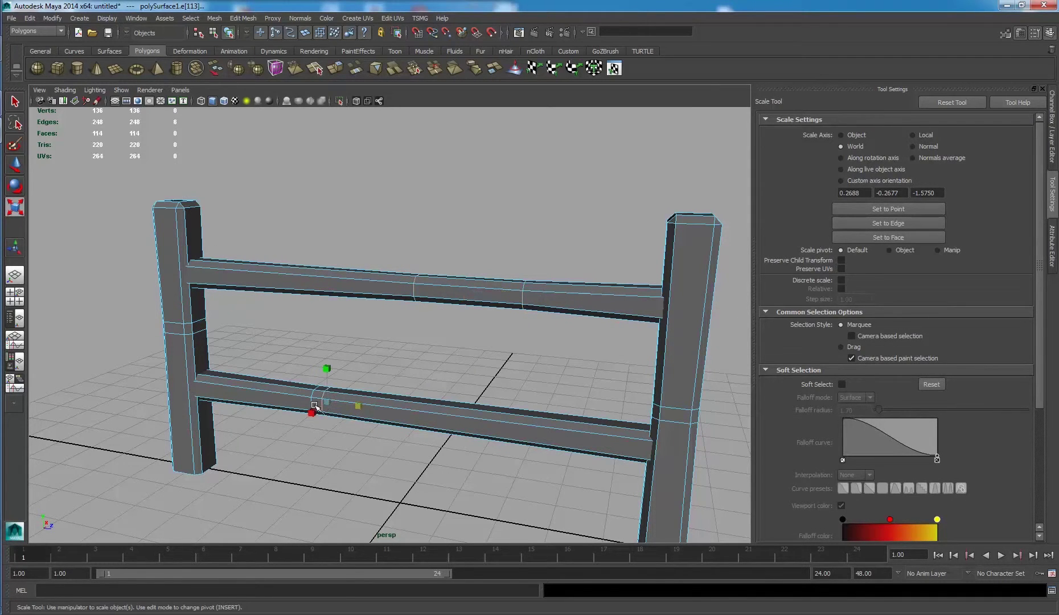
mouse_move(357, 405)
left_mouse_down()
mouse_move(598, 436)
mouse_move(674, 422)
left_mouse_up()
- Spread the paired edge loops on the right and left posts, then return to object mode
double_click(674, 422)
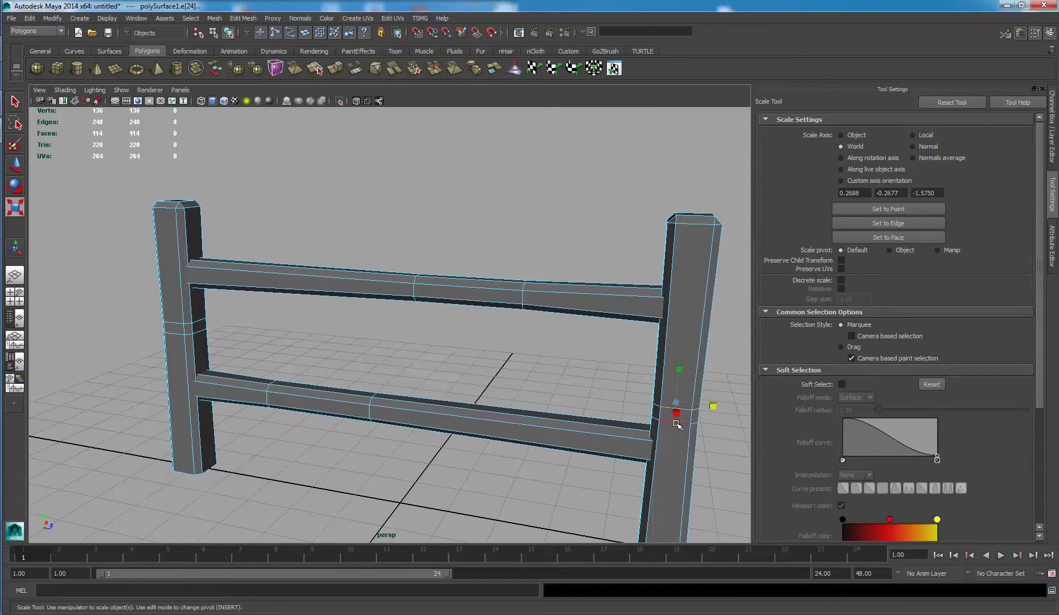
double_click(677, 424, "shift")
mouse_move(672, 442)
left_mouse_down()
mouse_move(455, 468)
mouse_move(283, 340)
left_mouse_up()
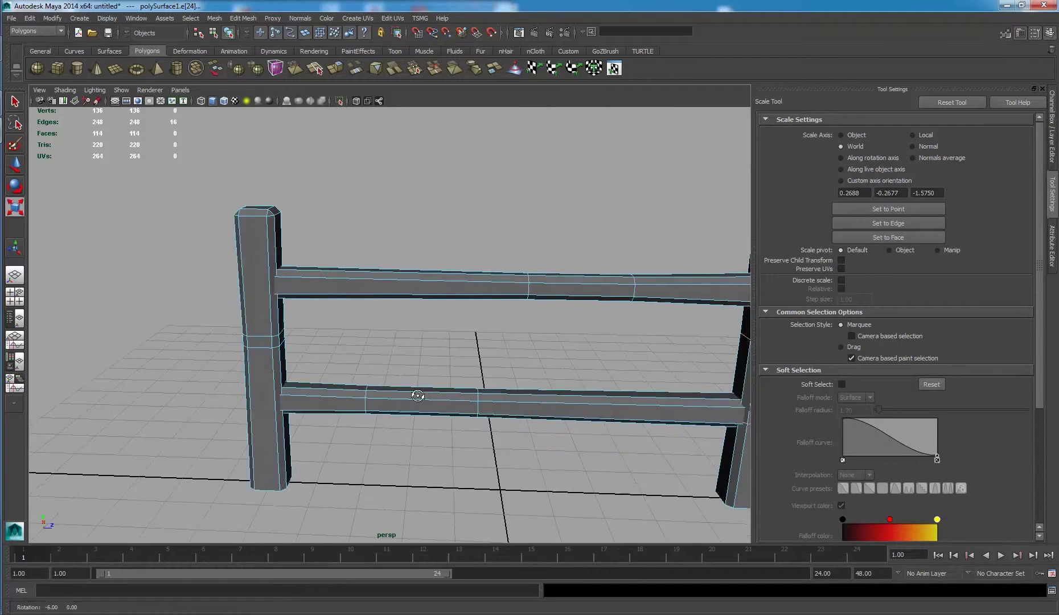
double_click(277, 345)
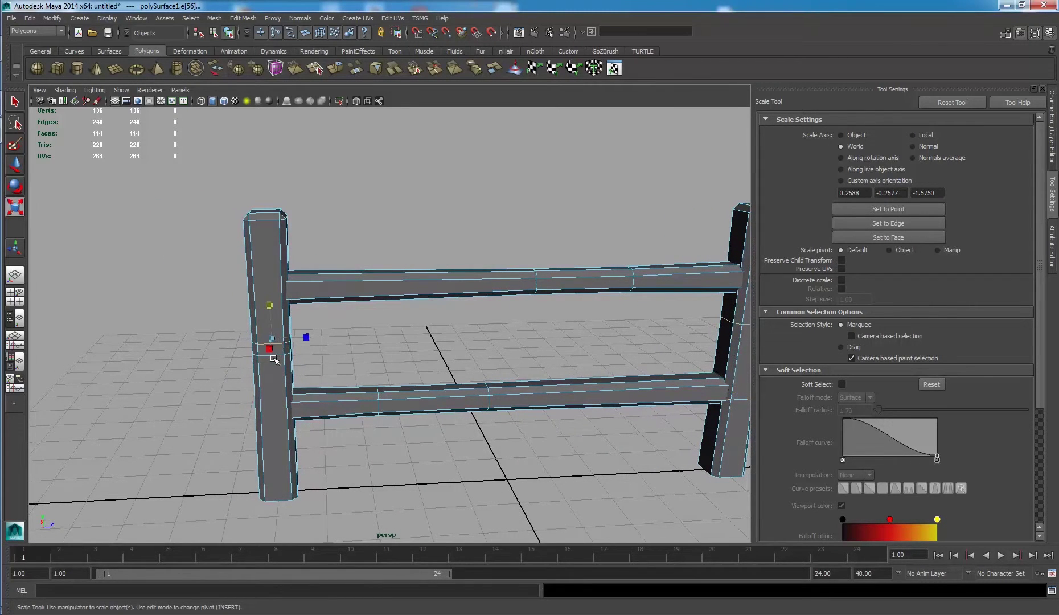
double_click(277, 353, "shift")
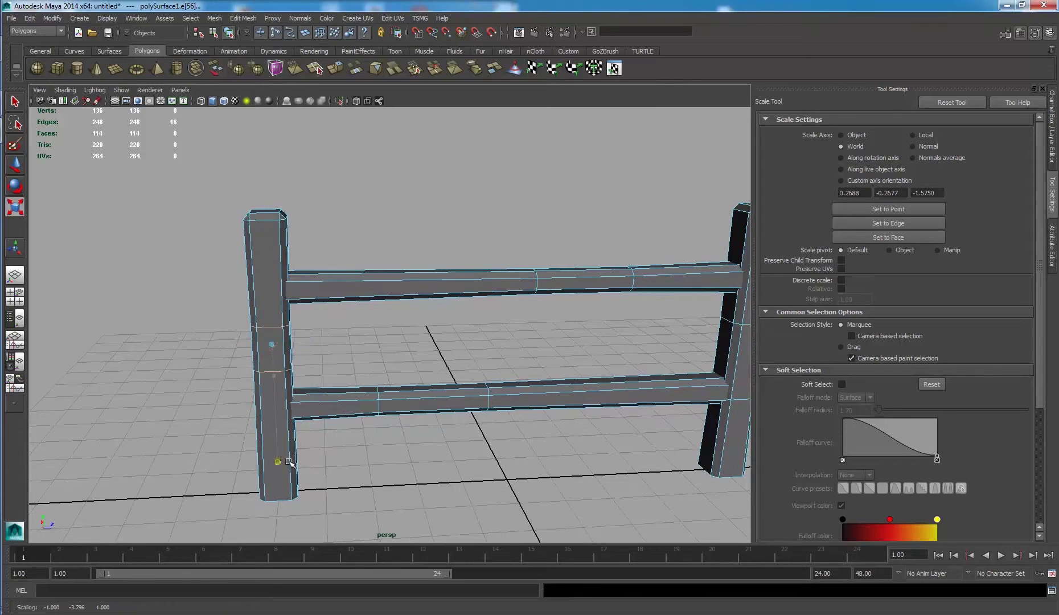
mouse_move(267, 376)
right_mouse_down()
mouse_move(268, 424)
mouse_move(339, 333)
right_mouse_up()
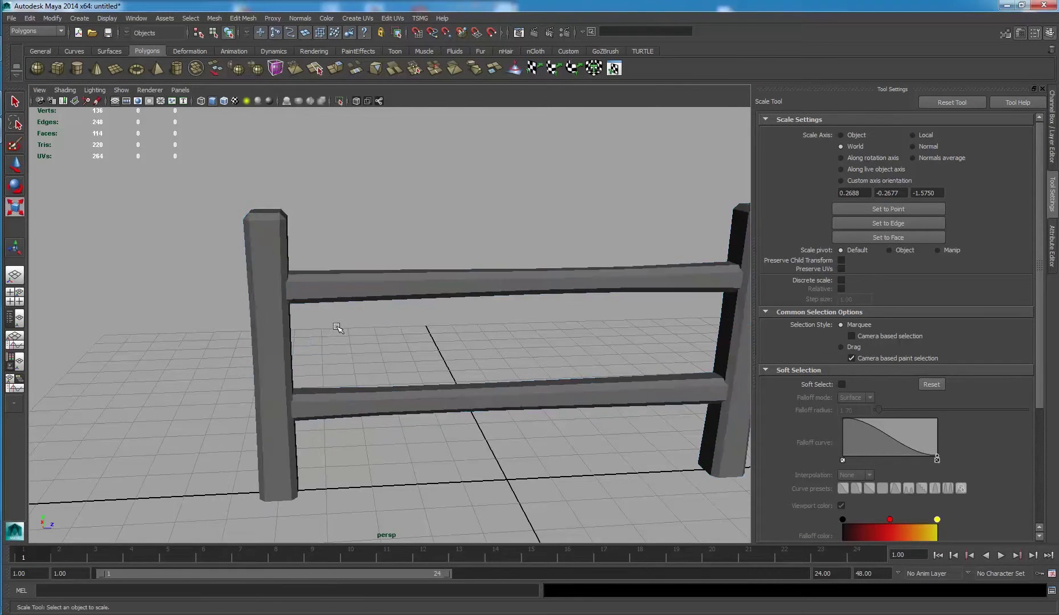
scroll(437, 331, "down", 5)
mouse_move(438, 330)
left_mouse_down("alt")
mouse_move(439, 314)
mouse_move(405, 324)
left_mouse_up("alt")
scroll(444, 320, "up", 4)
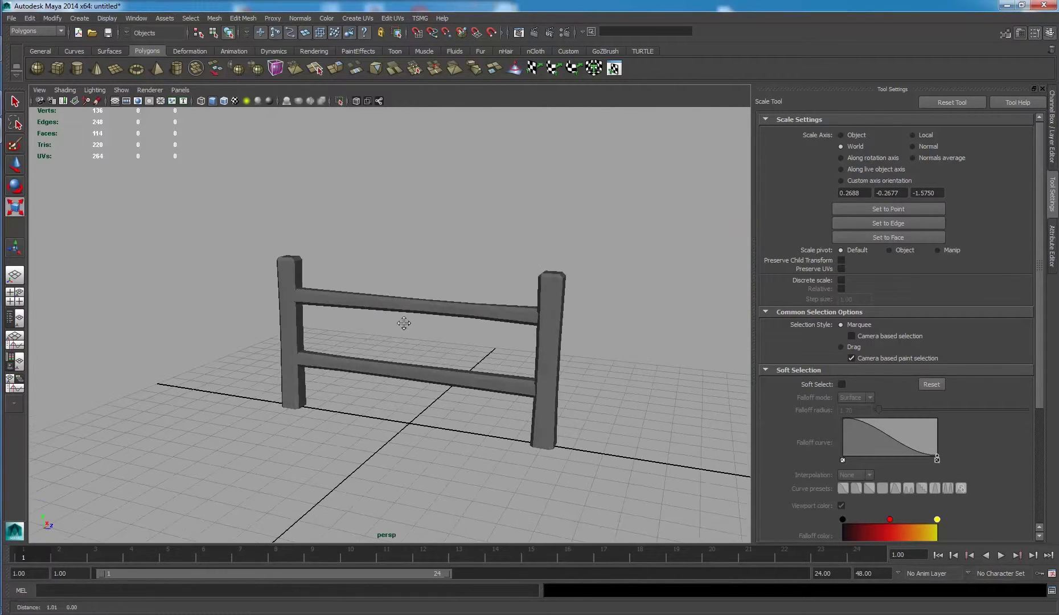
left_click(16, 102)
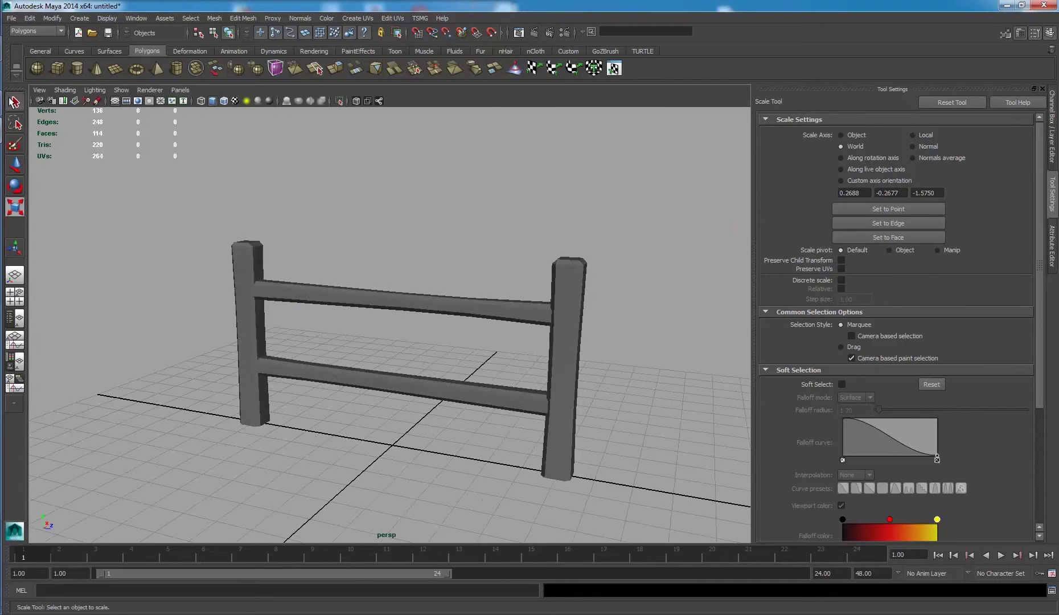
- Orbit around the fence from end-on, side and front angles, then select it
left_click(352, 307)
left_click_drag(354, 297, 277, 284, "alt")
left_click(296, 228)
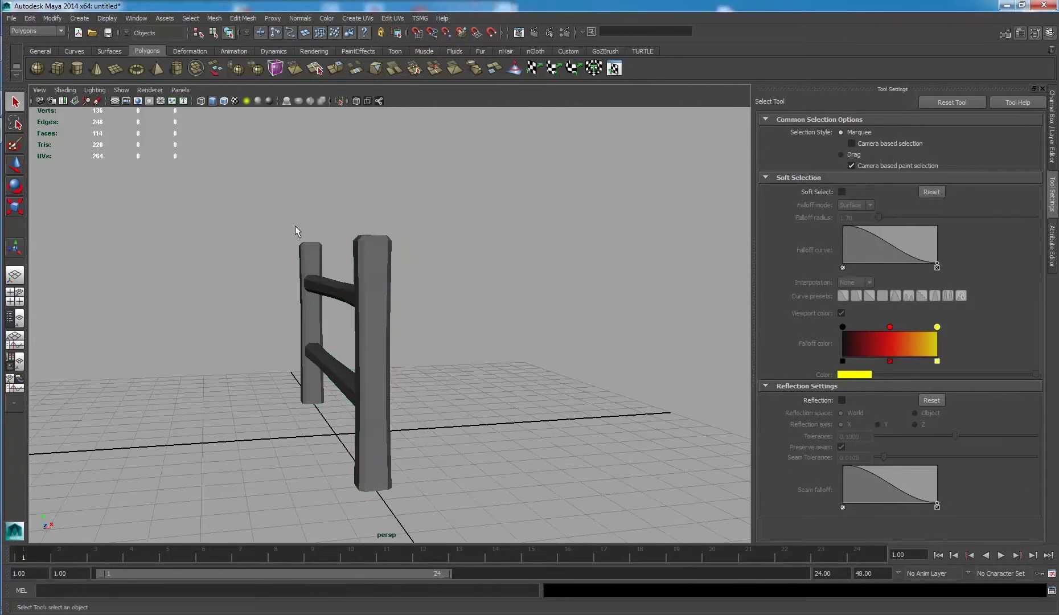
left_click_drag(296, 228, 516, 252, "alt")
mouse_move(516, 251)
right_mouse_down("alt")
mouse_move(501, 281)
mouse_move(464, 265)
right_mouse_up("alt")
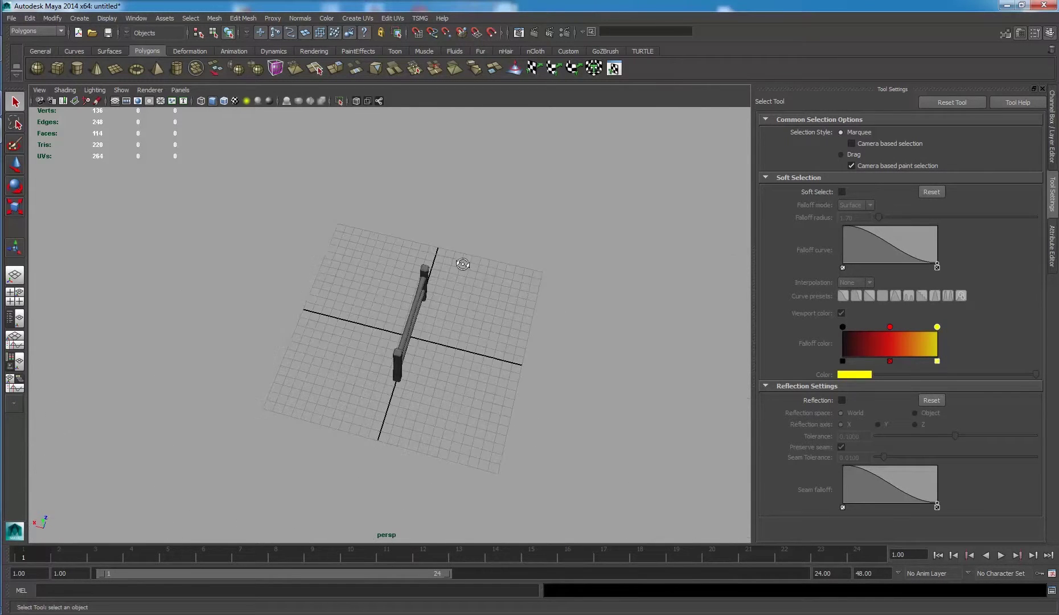
mouse_move(464, 265)
left_mouse_down("alt")
mouse_move(395, 207)
mouse_move(440, 242)
left_mouse_up("alt")
mouse_move(439, 242)
right_mouse_down("alt")
mouse_move(447, 295)
mouse_move(437, 302)
right_mouse_up("alt")
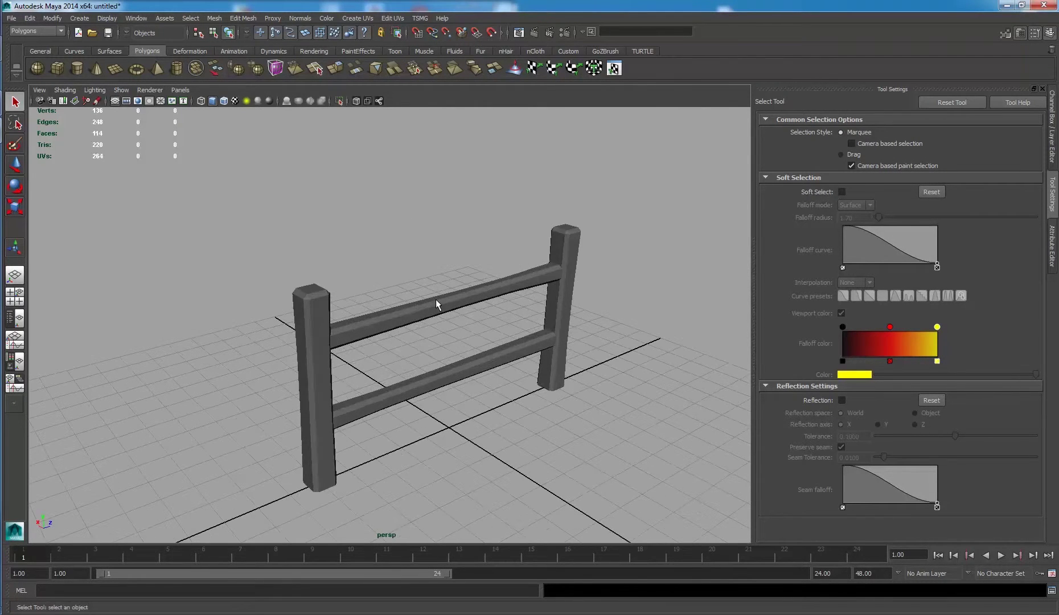
left_click(438, 302)
- Apply Normals > Soften Edge to the fence and orbit to check the smooth shading
left_click(299, 19)
left_click(318, 124)
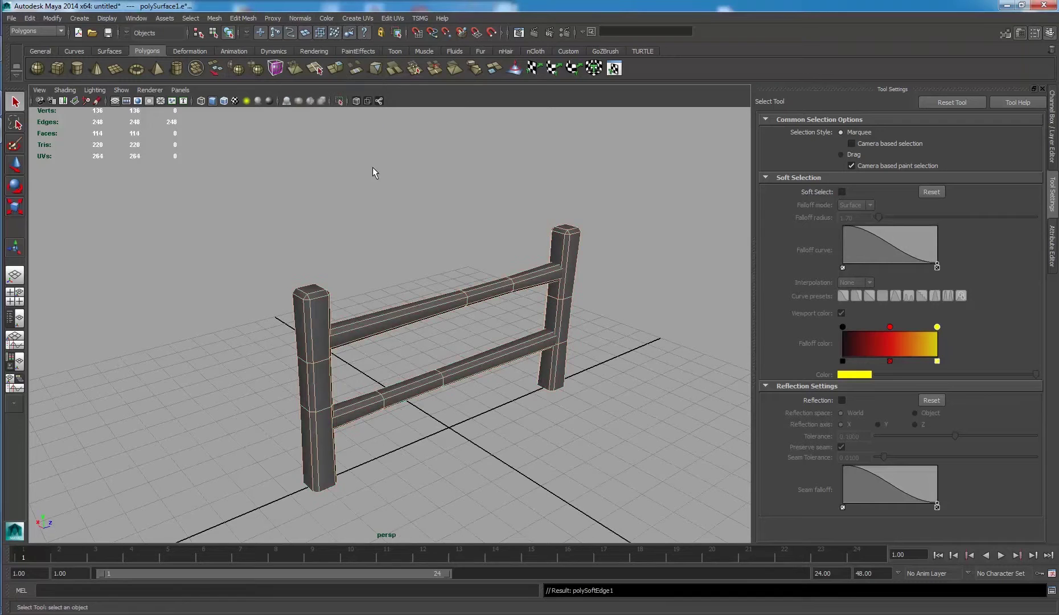
left_click(415, 194)
mouse_move(504, 212)
left_mouse_down("alt")
mouse_move(302, 201)
mouse_move(385, 241)
mouse_move(357, 265)
mouse_move(399, 278)
mouse_move(397, 307)
mouse_move(444, 255)
mouse_move(447, 266)
left_mouse_up("alt")
left_click(397, 308)
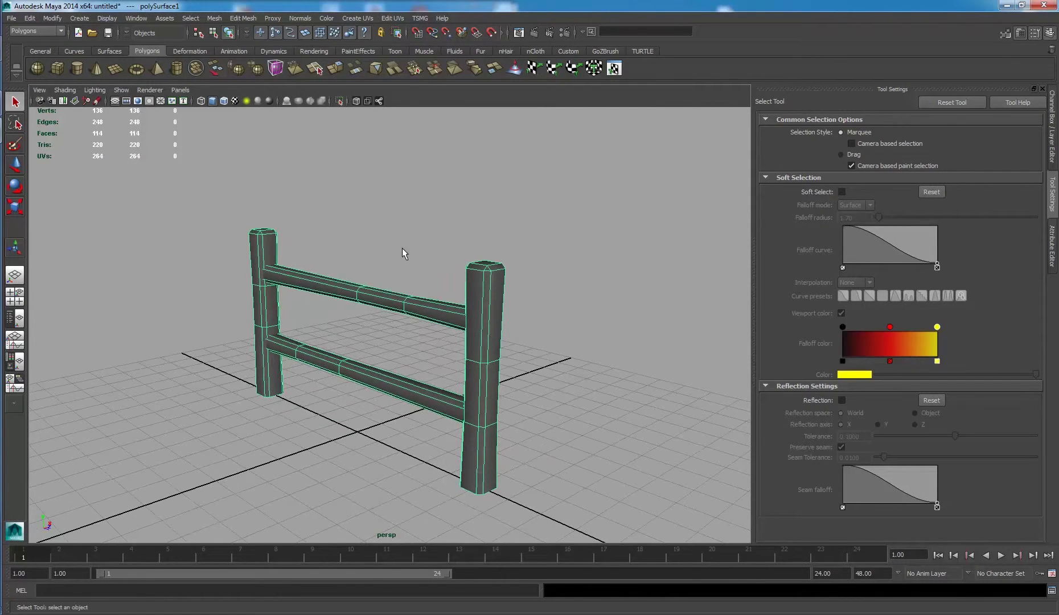
mouse_move(402, 249)
left_mouse_down("alt")
mouse_move(393, 275)
mouse_move(416, 267)
mouse_move(378, 262)
left_mouse_up("alt")
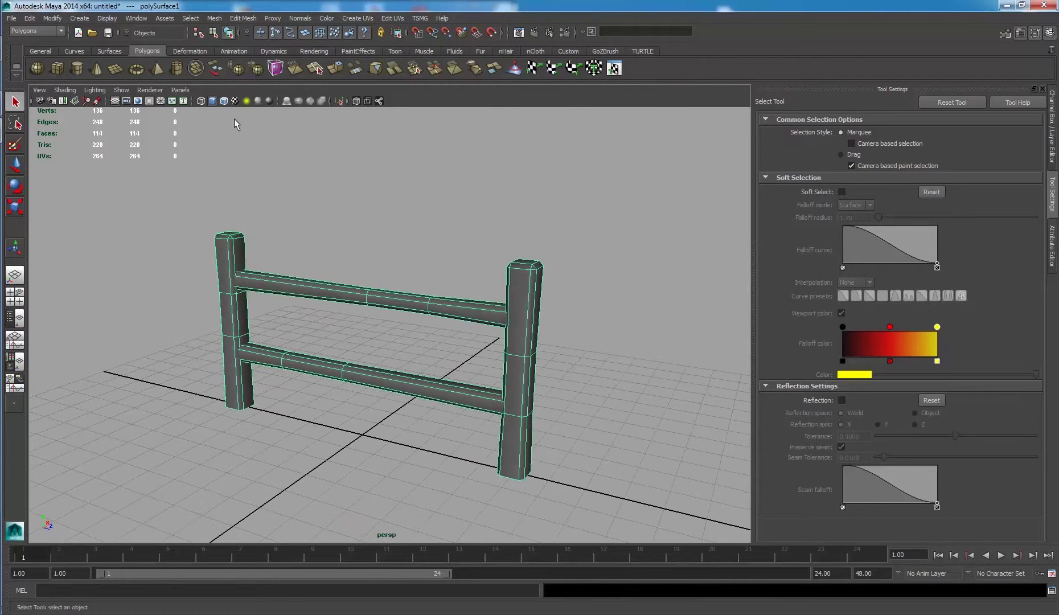
left_click(136, 18)
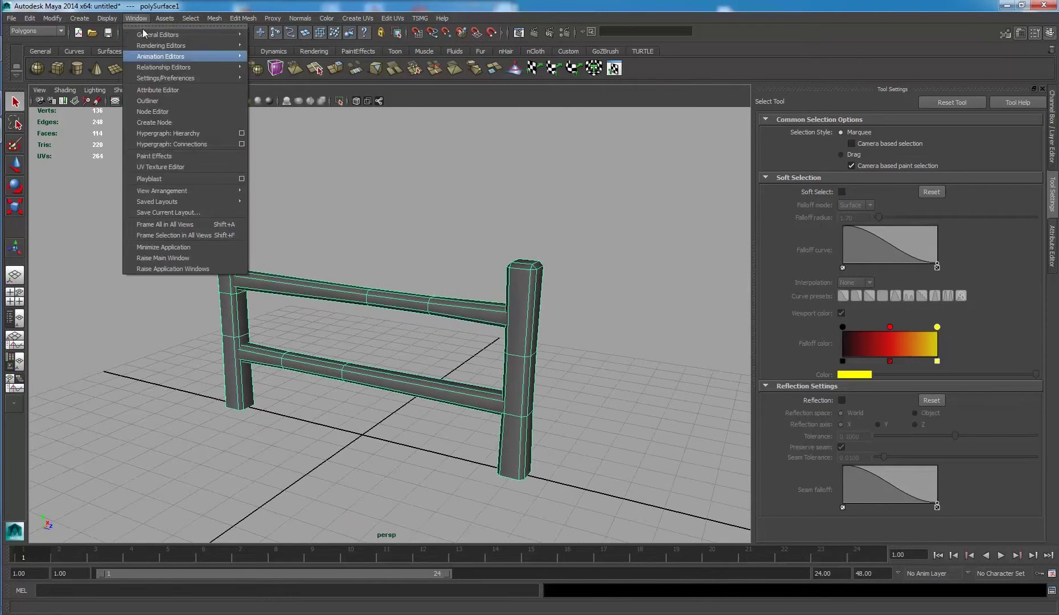
- Open the UV Texture Editor and move it aside to uncover the fence model
left_click(201, 166)
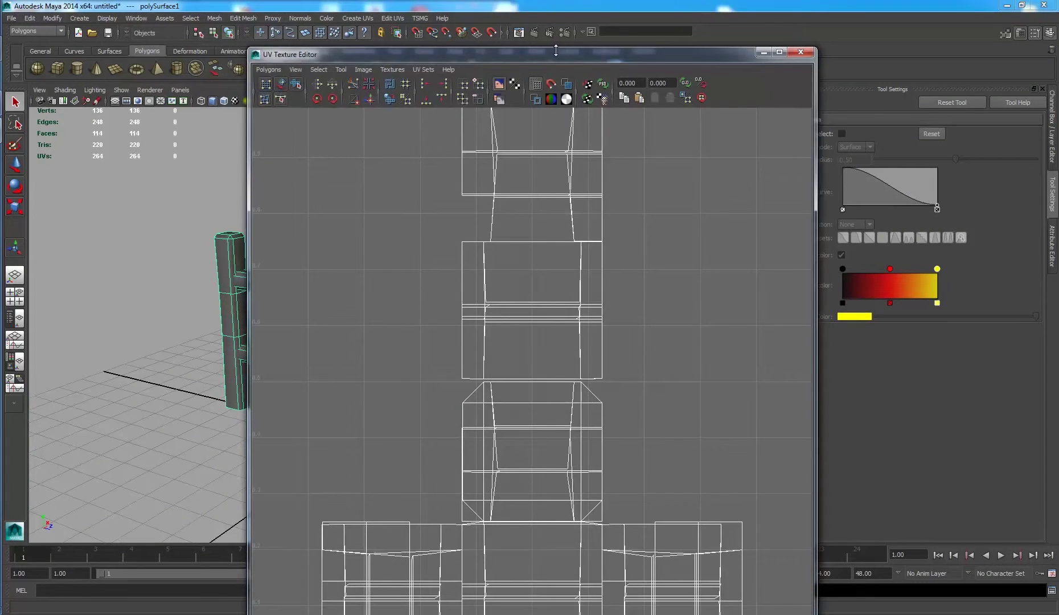
mouse_move(556, 50)
left_mouse_down()
mouse_move(556, 295)
mouse_move(769, 177)
mouse_move(819, 106)
mouse_move(737, 75)
left_mouse_up()
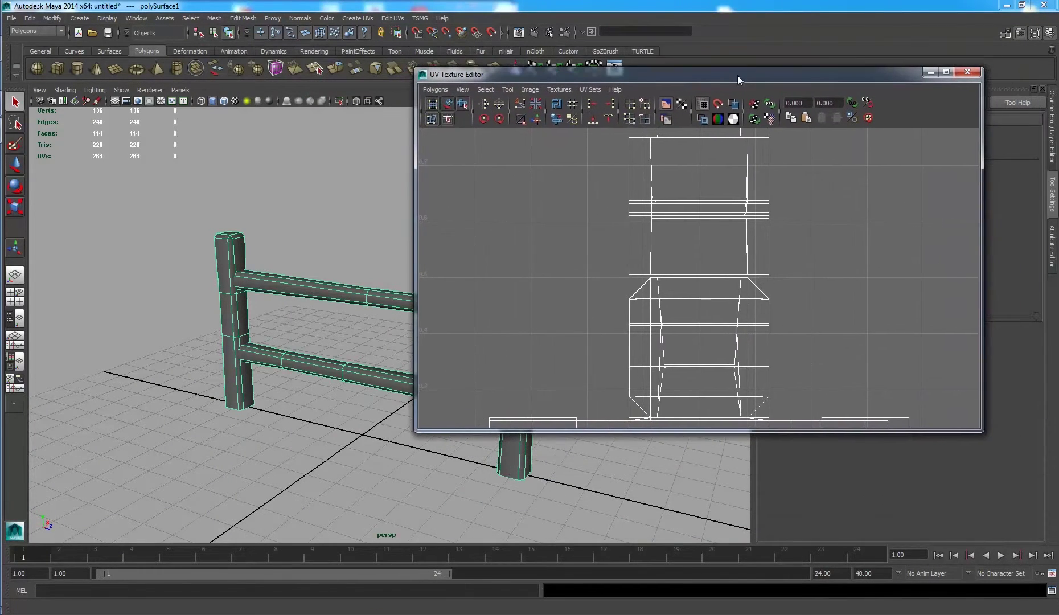
scroll(697, 192, "down", 1)
scroll(689, 194, "down", 2)
scroll(689, 193, "down", 1)
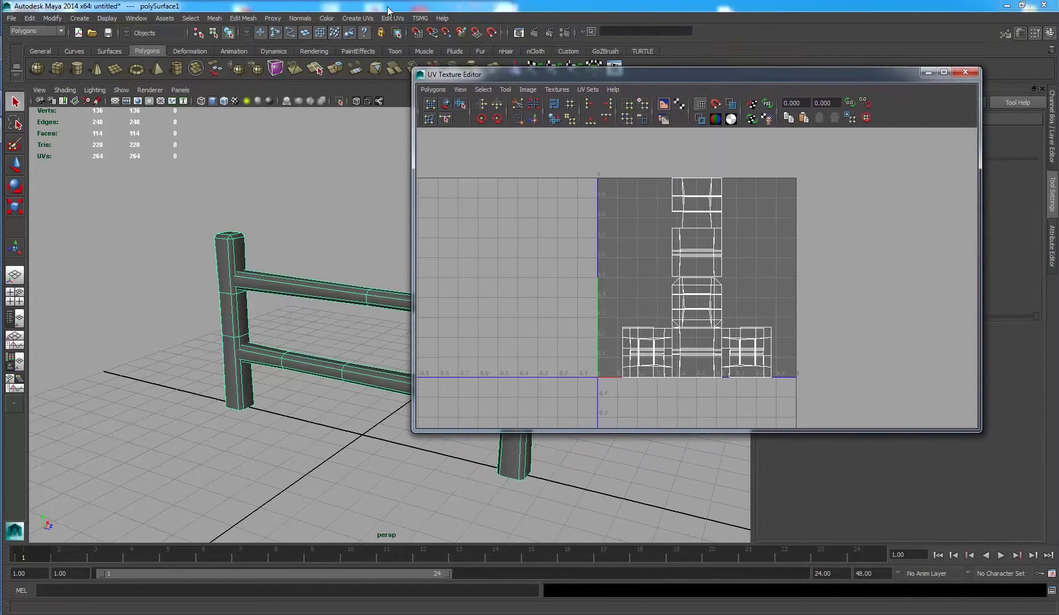
- Project the fence with Automatic Mapping optimized for Fewer pieces
left_click(355, 18)
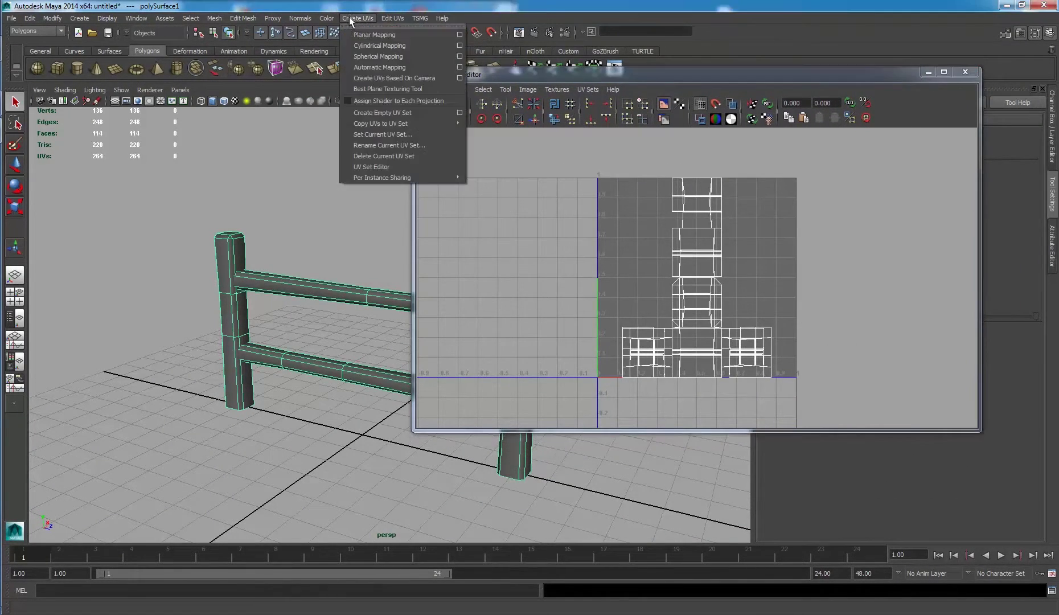
left_click(460, 67)
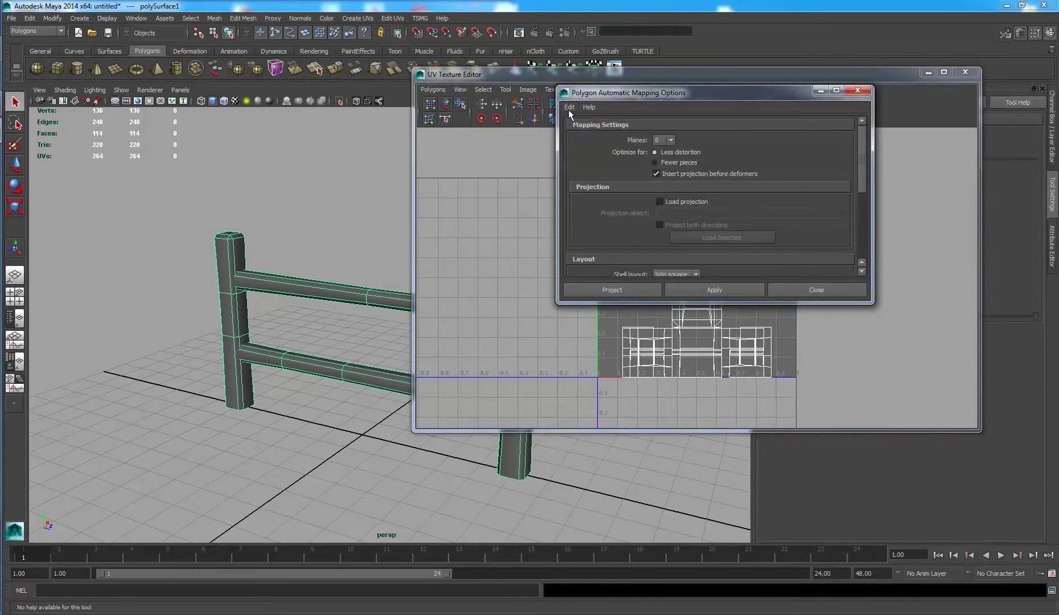
left_click(569, 108)
left_click(580, 129)
scroll(766, 177, "down", 3)
scroll(767, 176, "down", 3)
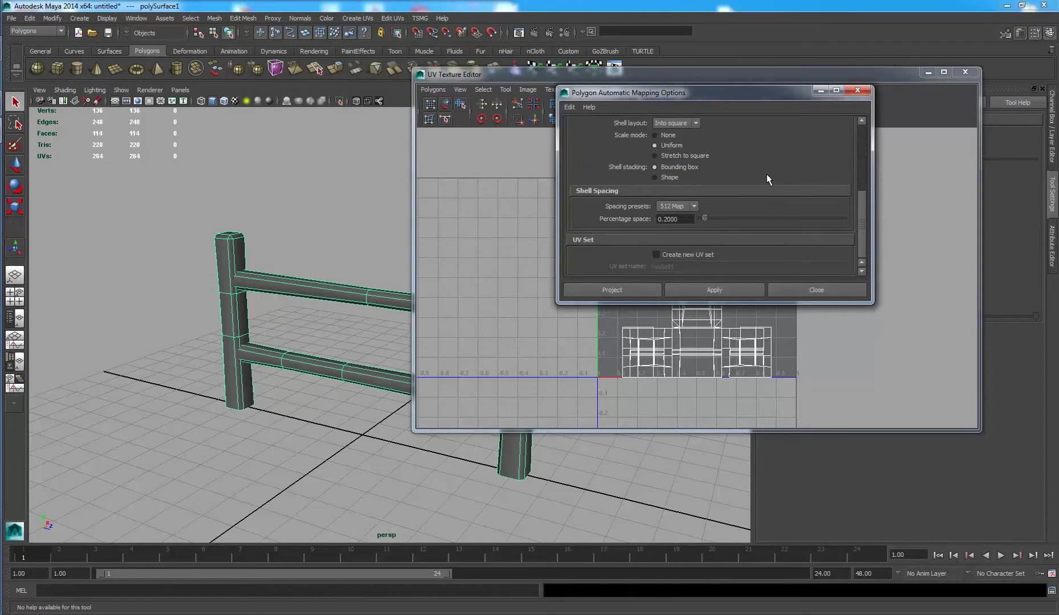
left_click(614, 290)
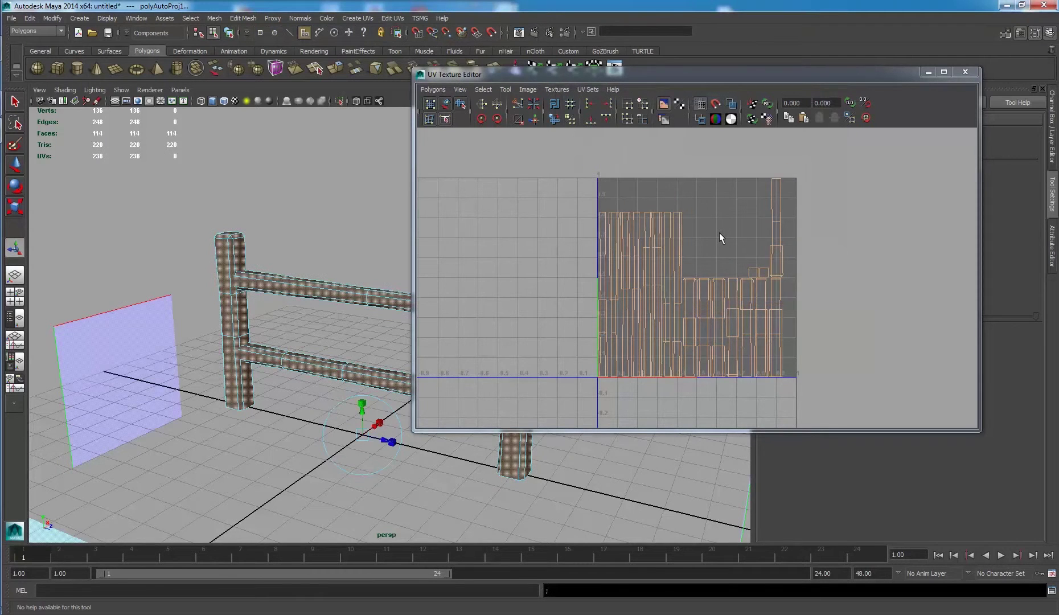
- Move the tall strip's UVs outside the 0–1 UV square, then undo a selection change
scroll(719, 232, "up", 2)
left_click(719, 232)
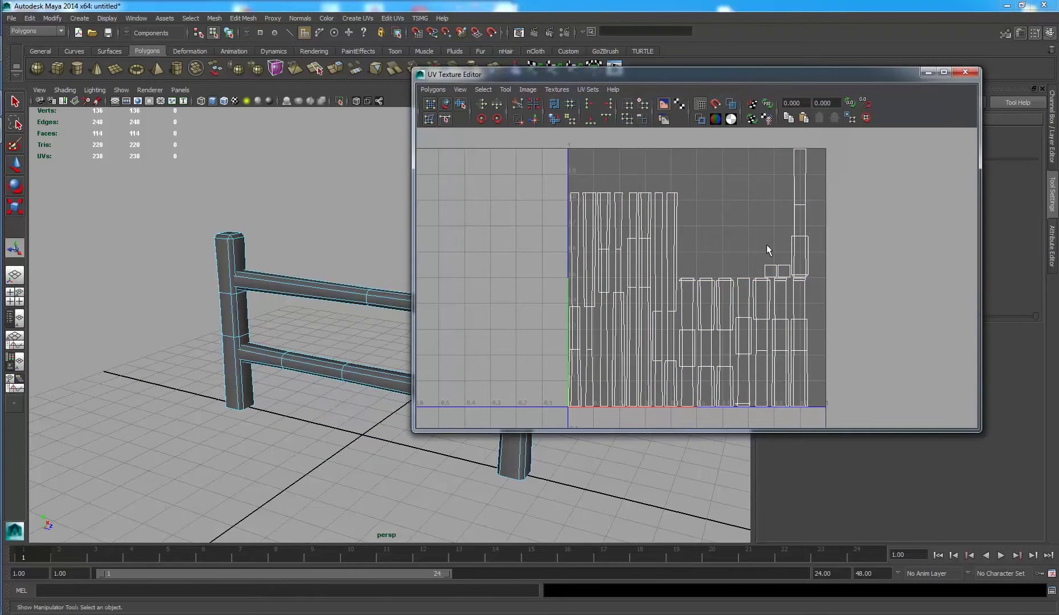
right_click_drag(794, 211, 793, 183)
left_click(802, 205)
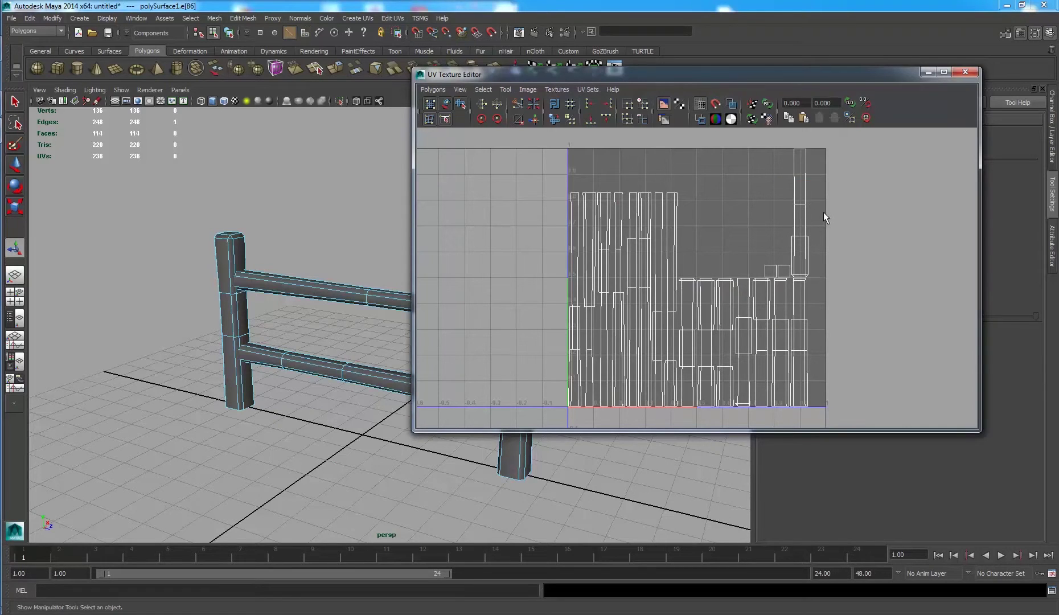
left_click(826, 212)
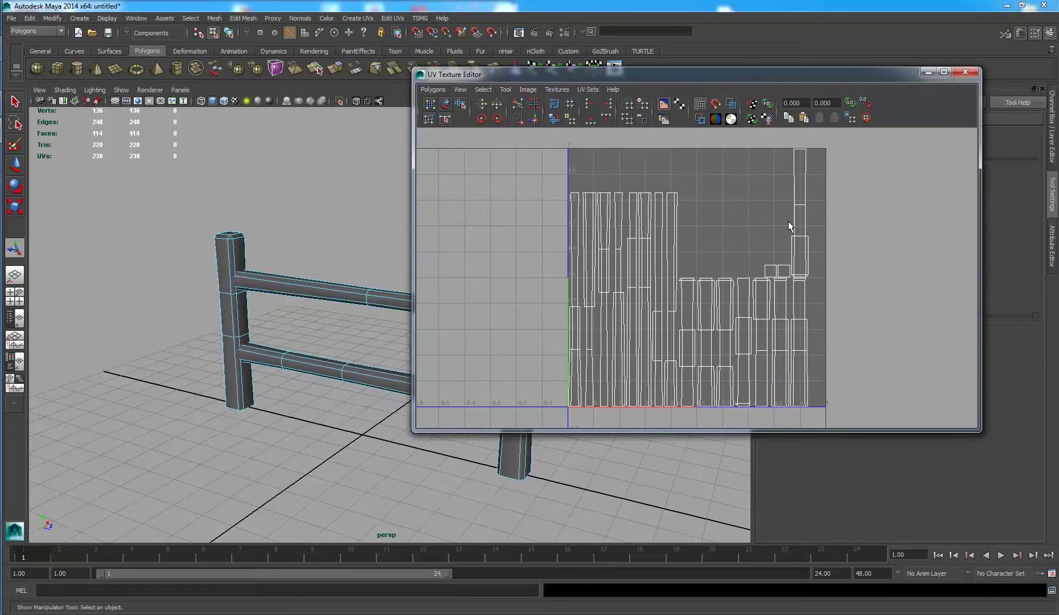
right_click_drag(800, 255, 839, 253)
left_click_drag(786, 142, 824, 242)
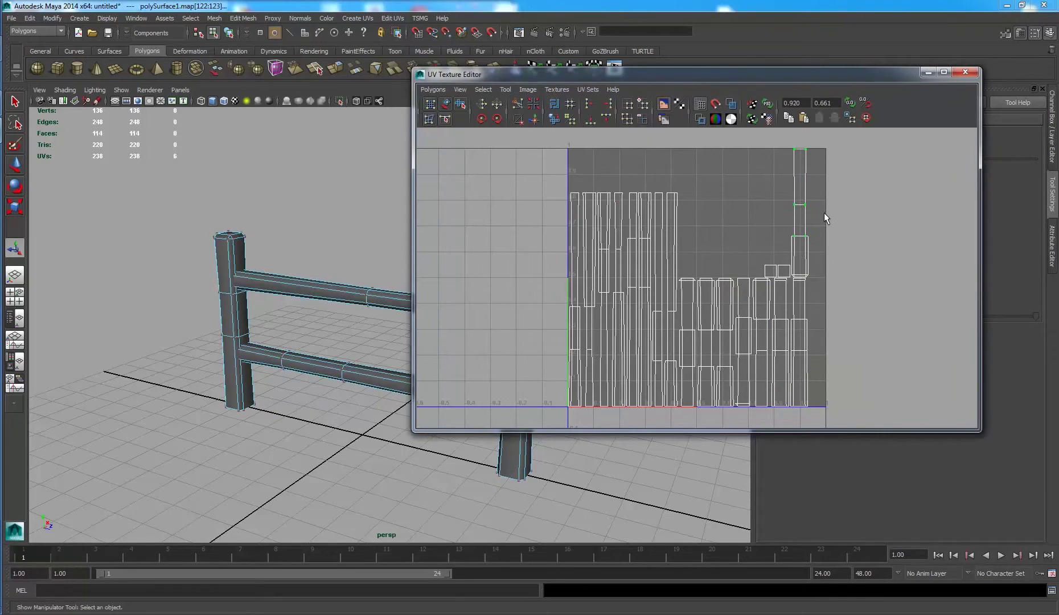
key("w")
left_click_drag(800, 207, 843, 206)
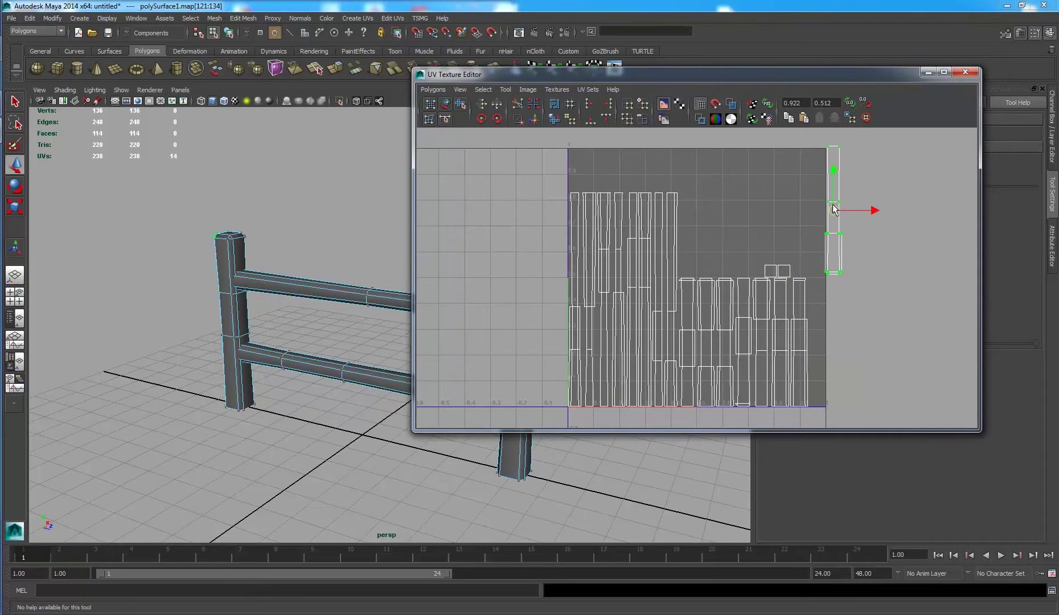
left_click(868, 226)
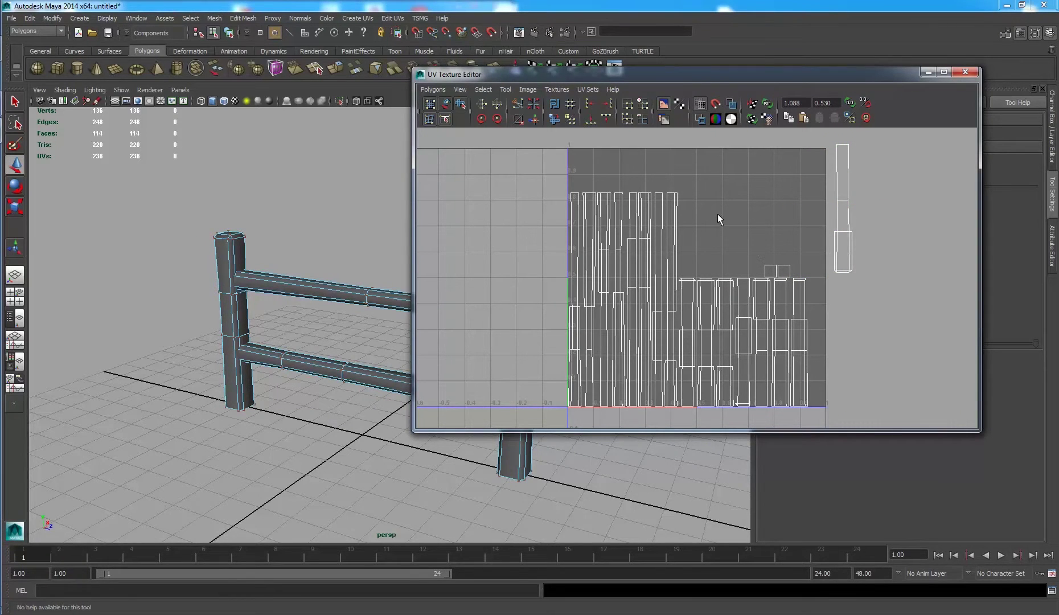
key("ctrl+z")
key("ctrl+z")
- Select the post's top cap and bottom UVs and move them right of the UV square
left_click_drag(365, 256, 245, 266, "alt")
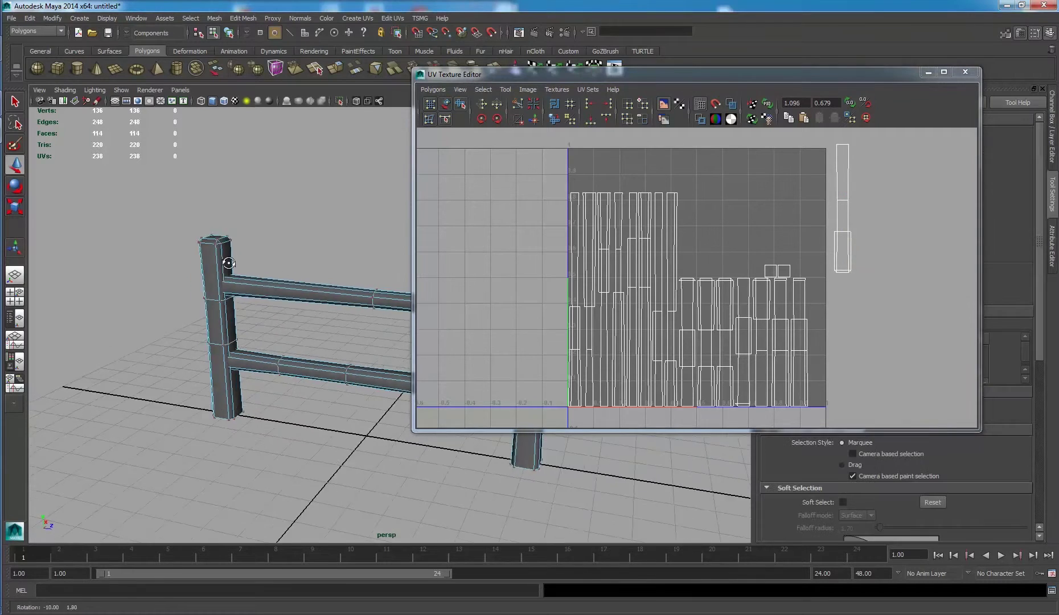
left_click_drag(162, 225, 210, 257)
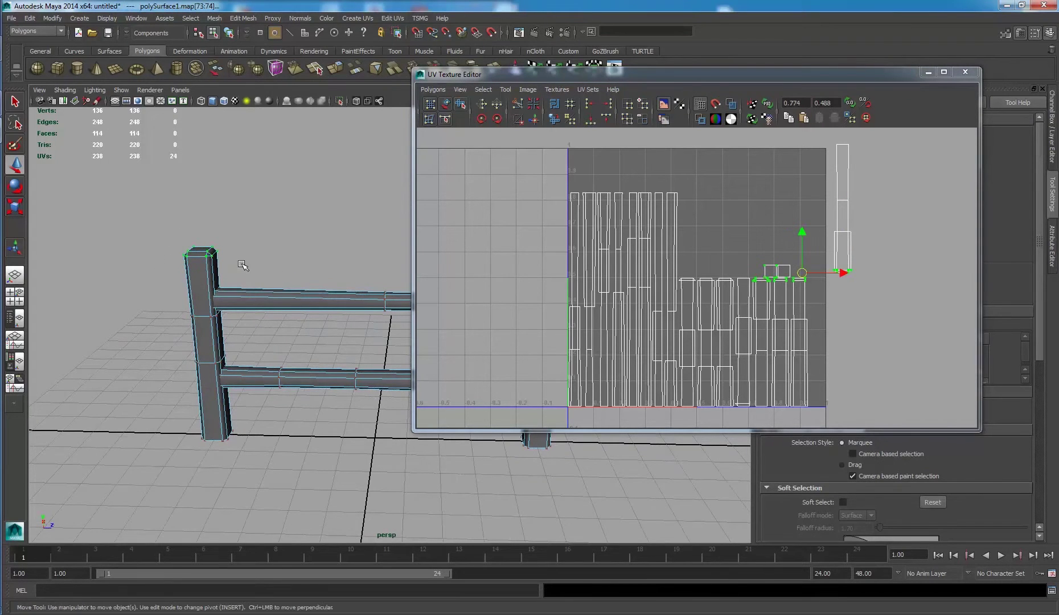
left_click(865, 260)
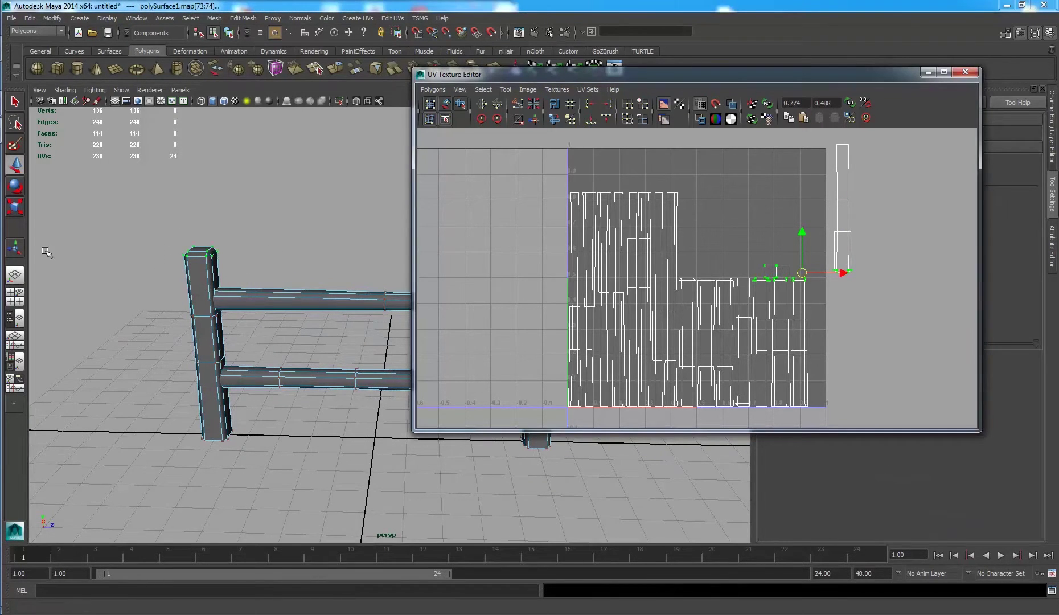
mouse_move(47, 248)
left_mouse_down("alt")
mouse_move(108, 208)
mouse_move(231, 246)
left_mouse_up("alt")
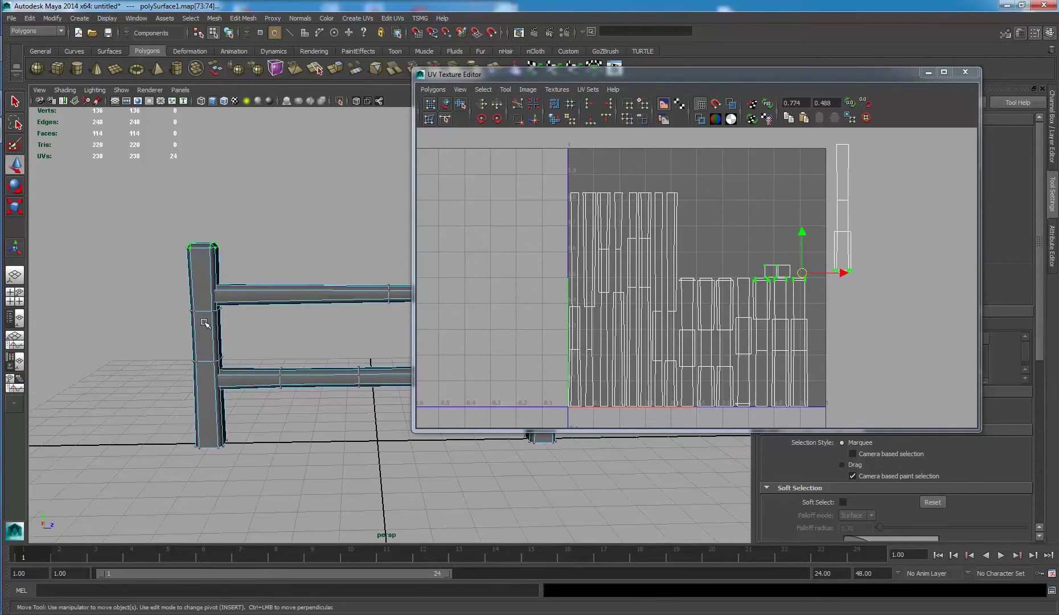
mouse_move(288, 507)
left_mouse_down("shift")
mouse_move(183, 427)
mouse_move(212, 360)
left_mouse_up("shift")
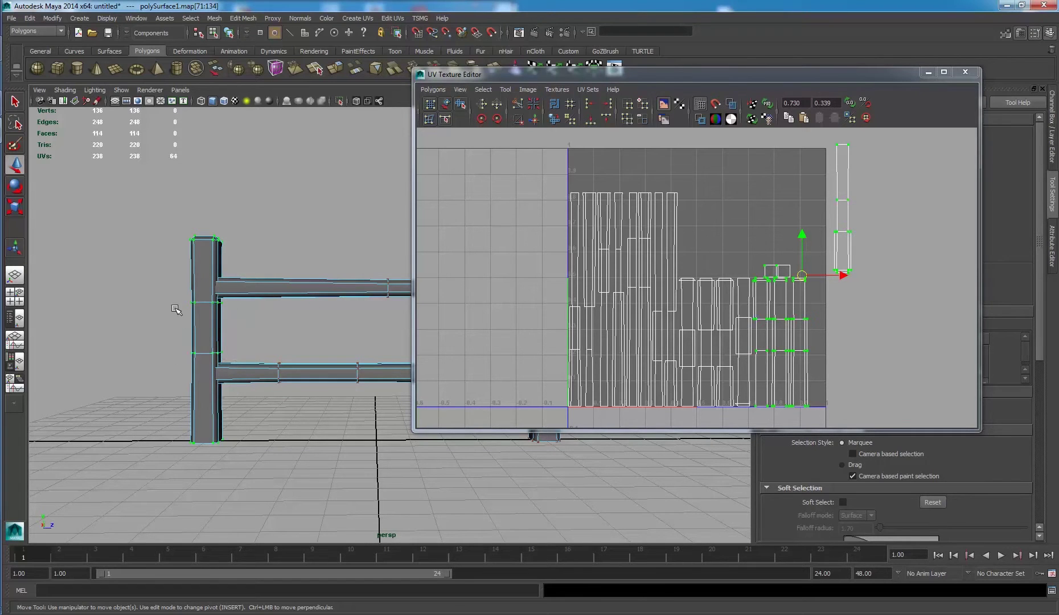
left_click_drag(802, 276, 863, 296)
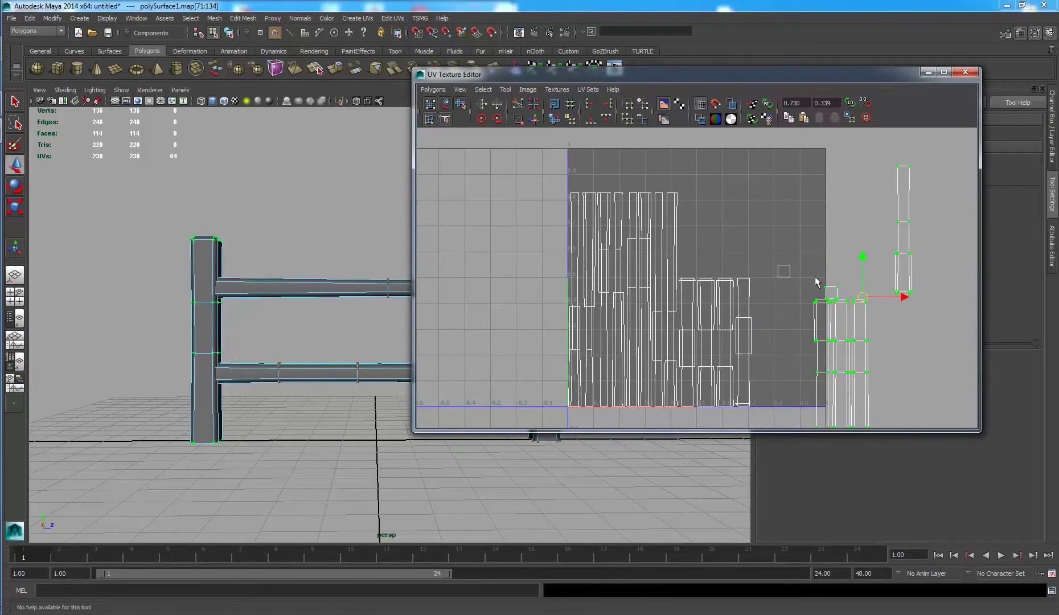
- Rotate the tall shell upright and place it beside the other post shells
middle_click_drag(815, 279, 709, 231, "alt")
mouse_move(784, 296)
middle_mouse_down()
mouse_move(852, 313)
mouse_move(792, 295)
middle_mouse_up()
right_click(788, 299)
left_click(838, 281)
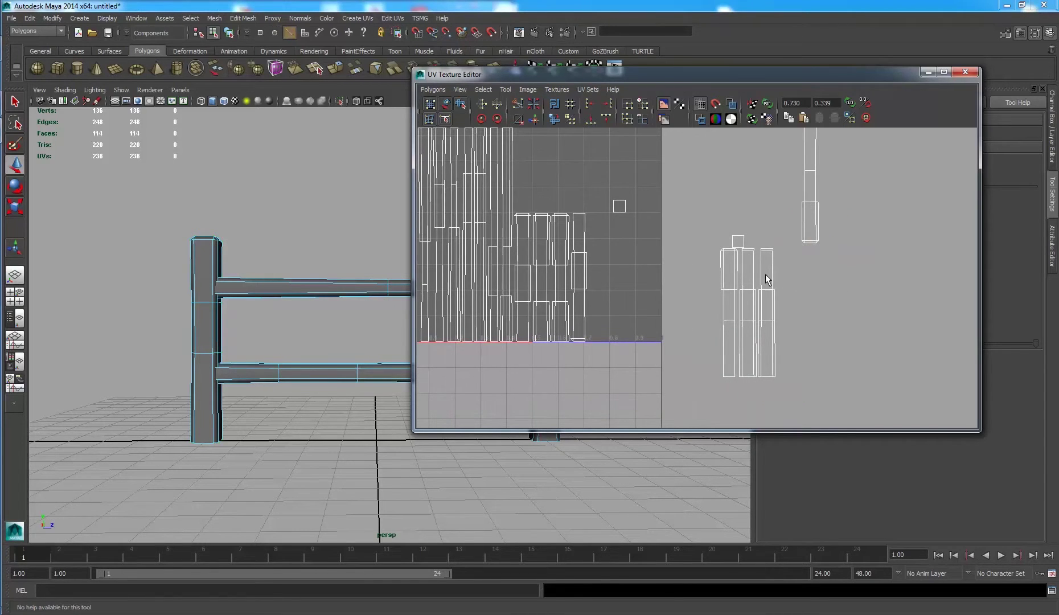
left_click_drag(767, 274, 797, 346)
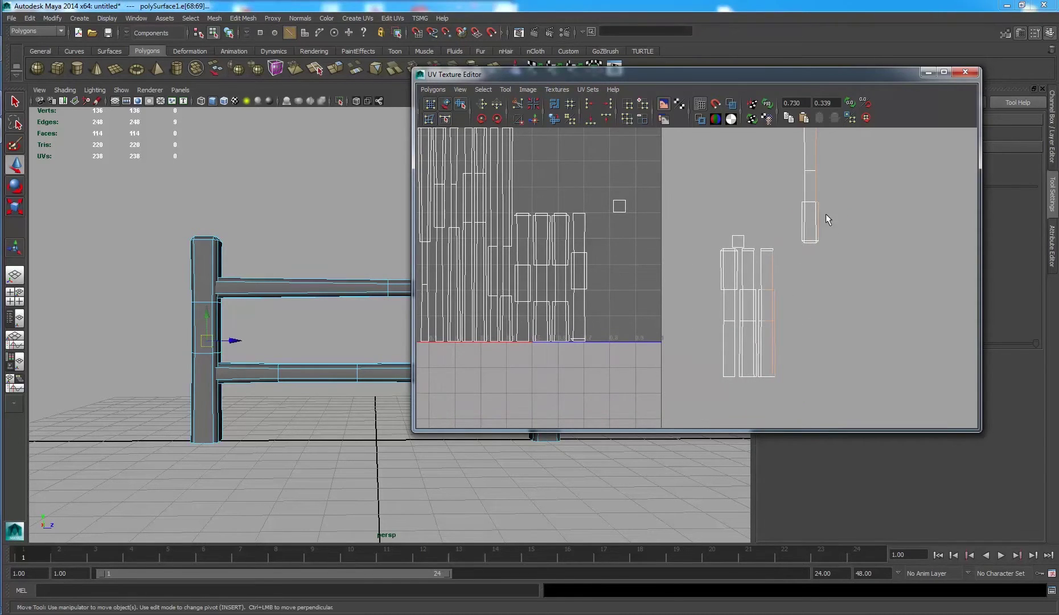
middle_click_drag(826, 215, 809, 250, "alt")
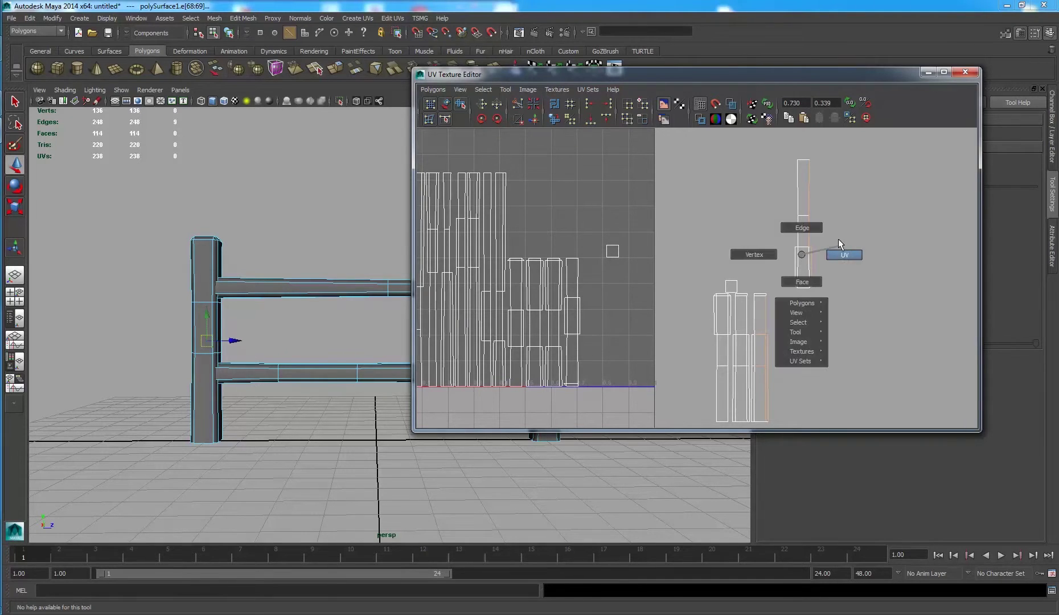
right_click_drag(802, 261, 838, 238)
key("w")
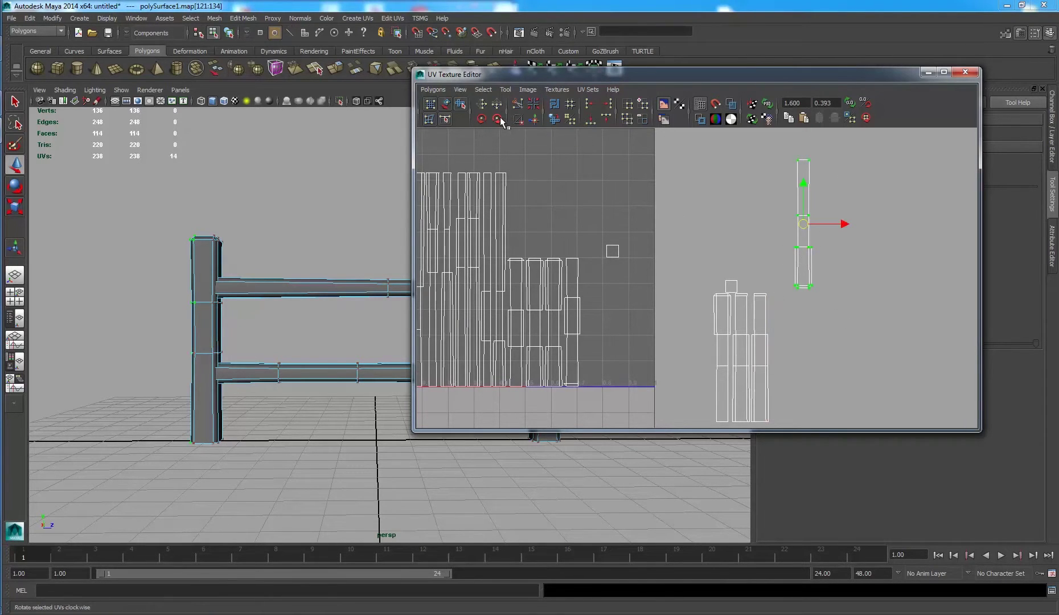
left_click(497, 118)
left_click(497, 119)
left_click(497, 118)
left_click_drag(802, 225, 783, 358)
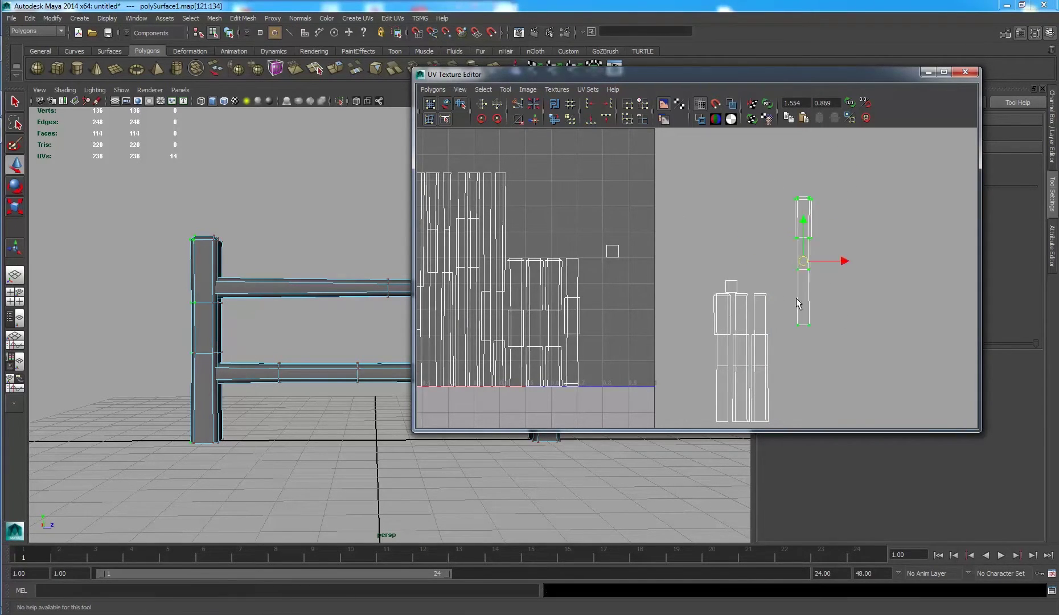
key("F10")
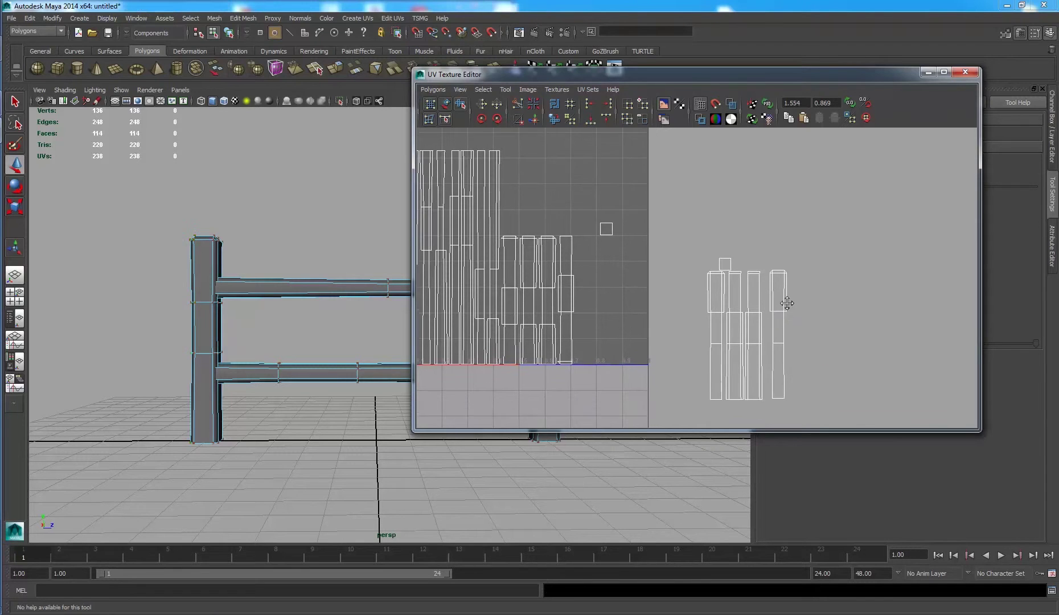
- Move the rightmost and left shells further right as separate vertical strips
middle_click_drag(814, 326, 811, 296, "alt")
left_click_drag(822, 380, 809, 383)
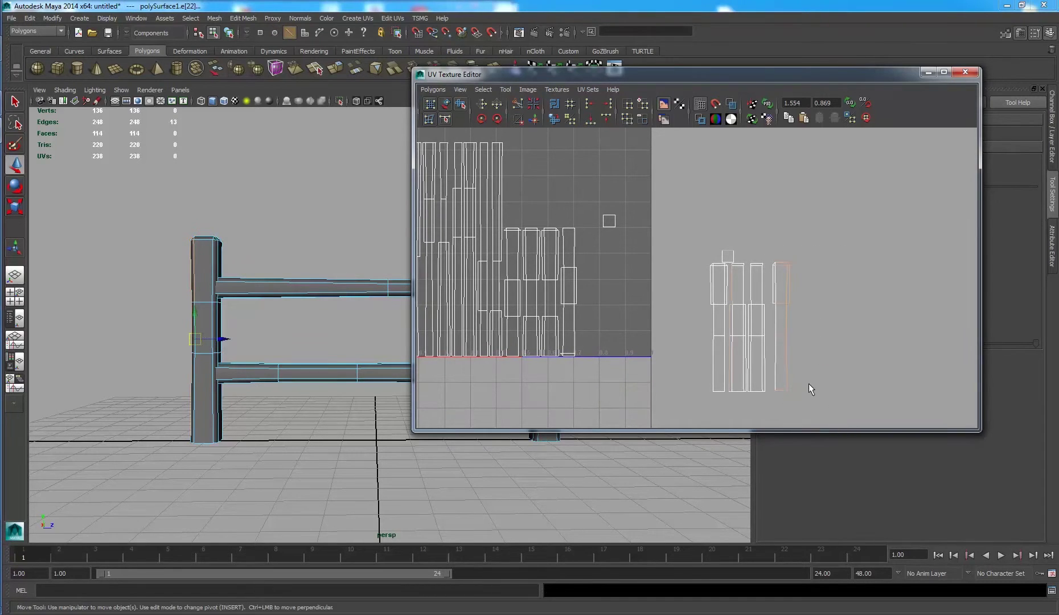
right_click_drag(742, 290, 787, 288)
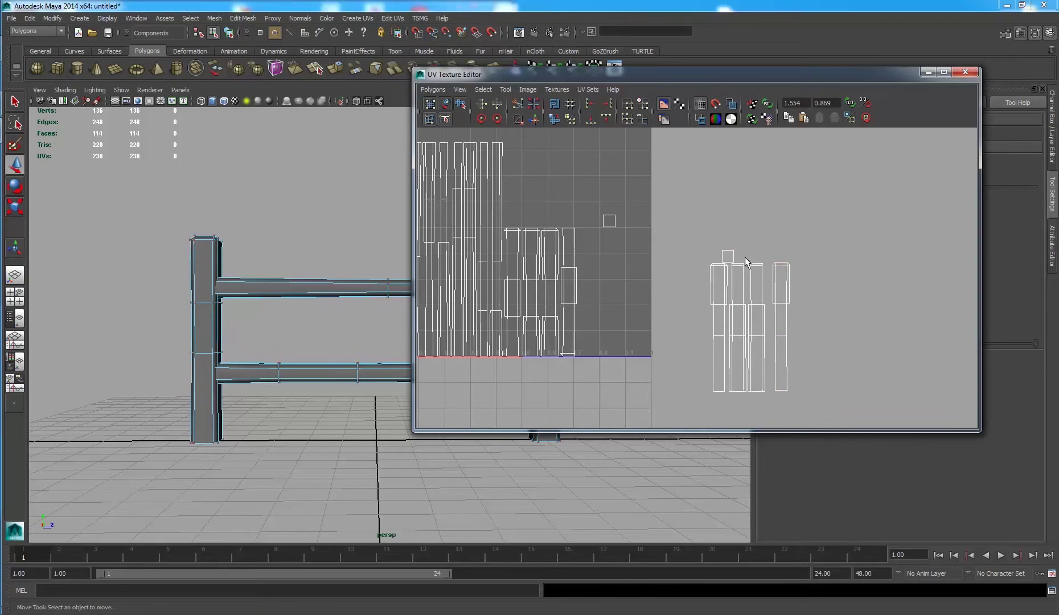
key("shift+period")
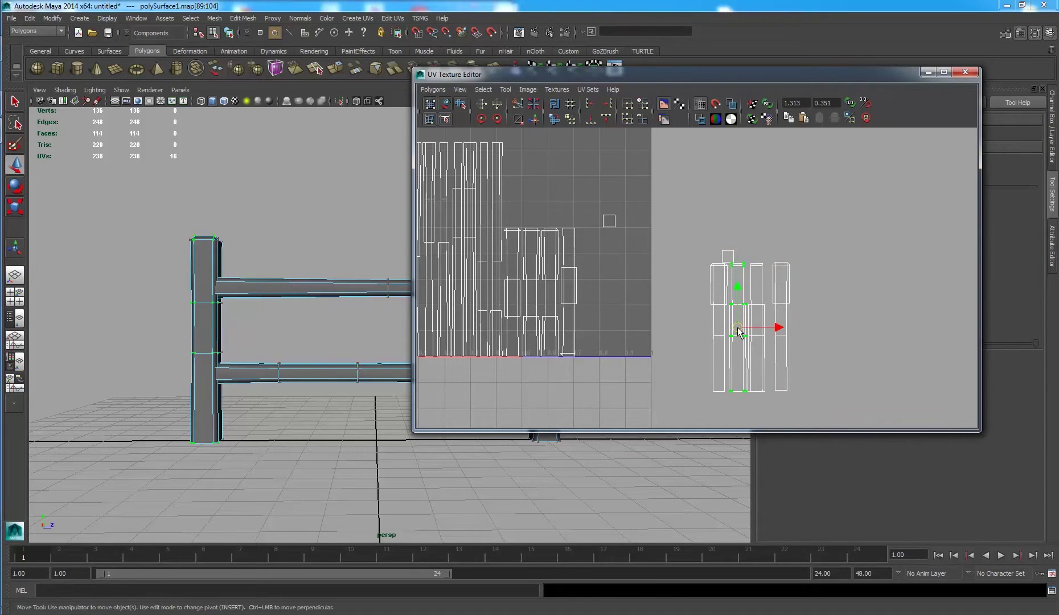
left_click_drag(738, 332, 808, 332)
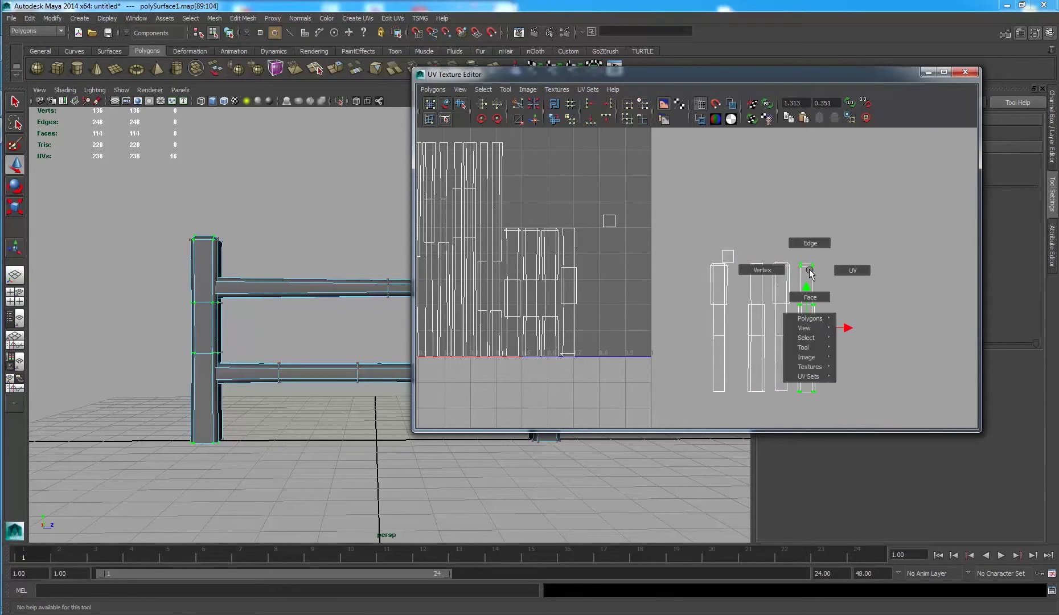
right_click_drag(806, 258, 806, 256)
left_click(715, 301)
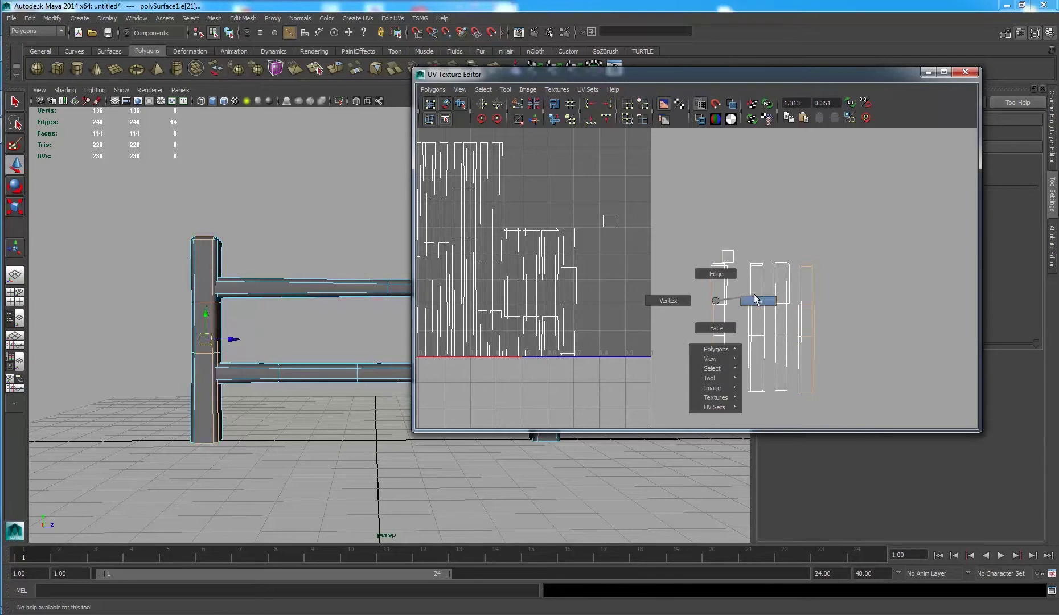
right_click_drag(715, 301, 755, 301)
key("shift+period")
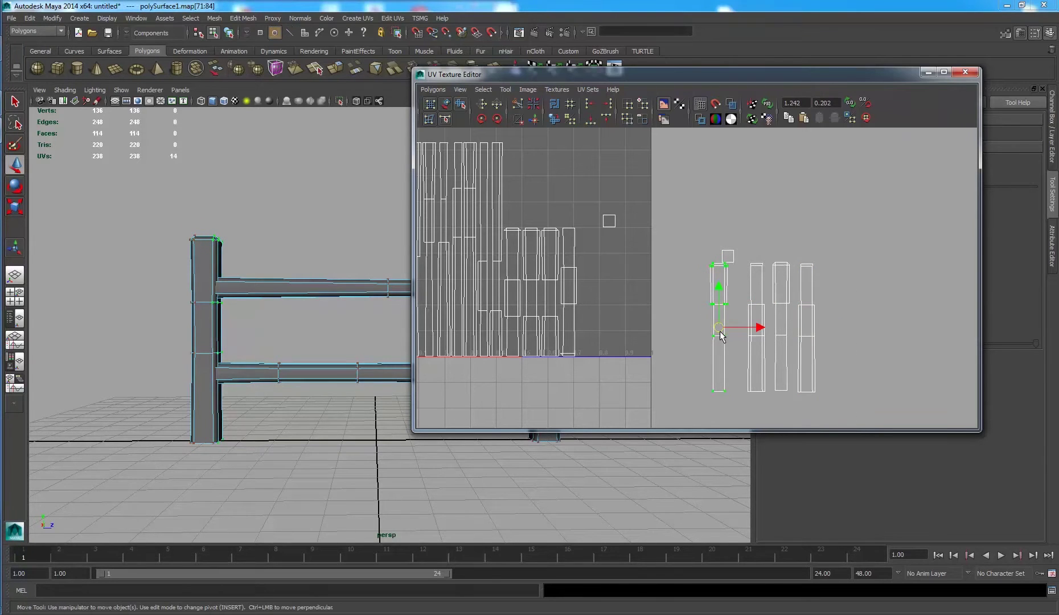
mouse_move(721, 335)
left_mouse_down()
mouse_move(838, 339)
mouse_move(830, 333)
left_mouse_up()
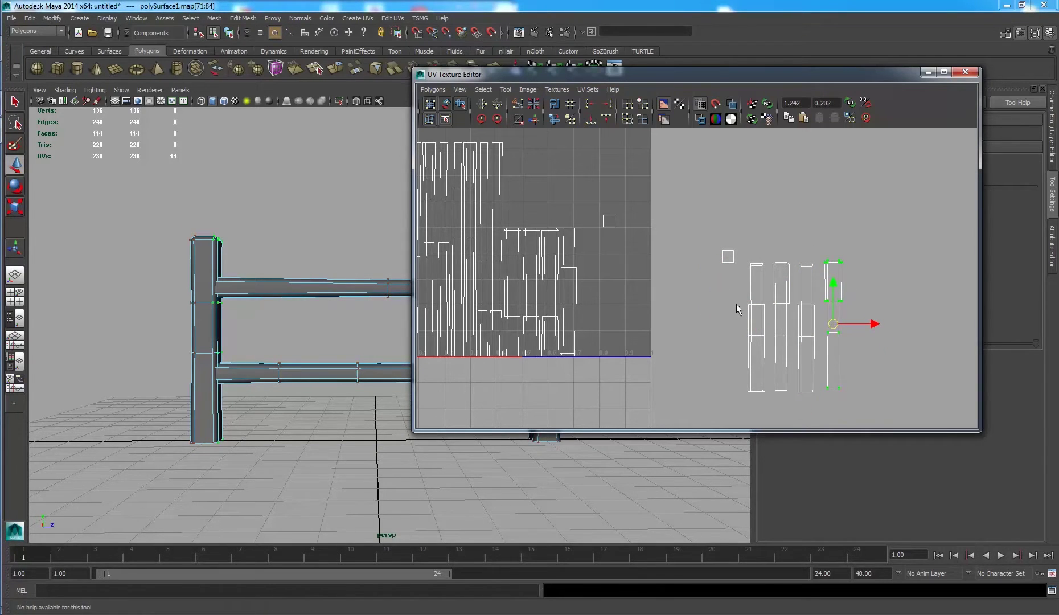
- Cut the post's UVs along two selected edges and sew the fourth strip
scroll(863, 272, "up", 3)
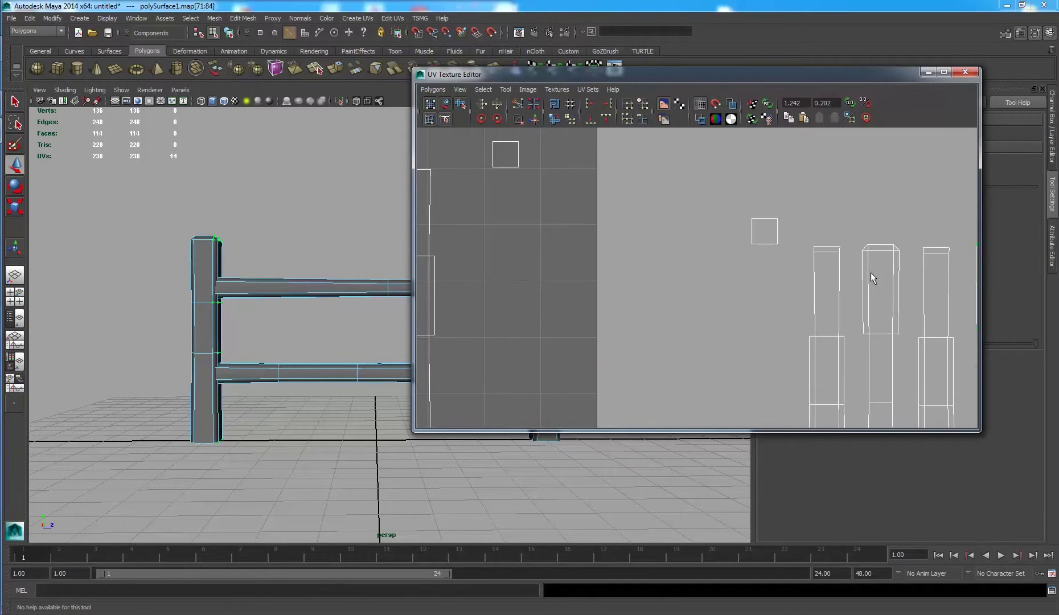
middle_click_drag(871, 272, 609, 235, "alt")
left_click(786, 199)
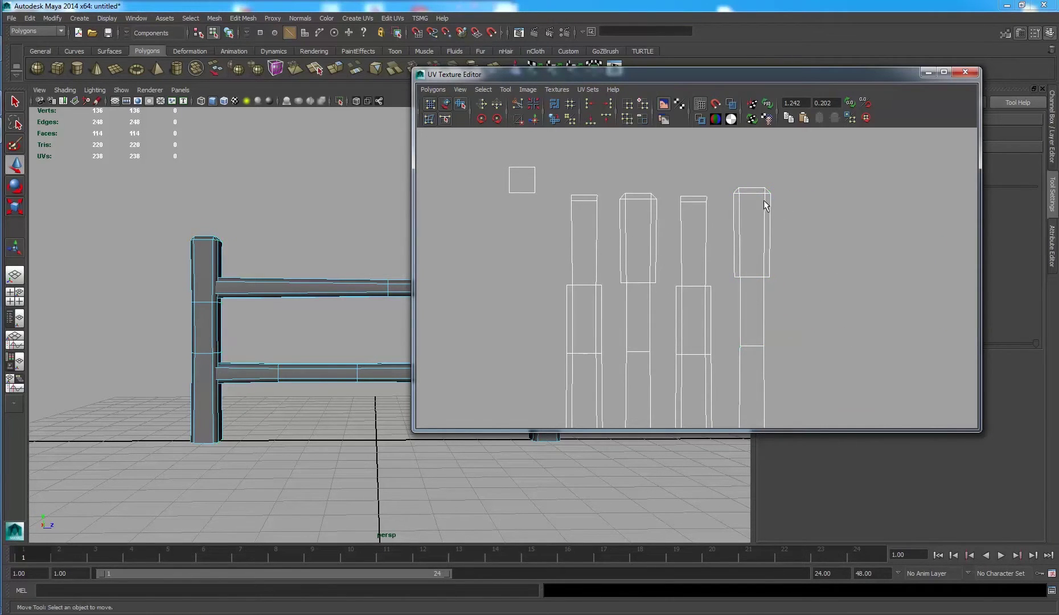
middle_click_drag(599, 315, 615, 247, "alt")
left_click(591, 267)
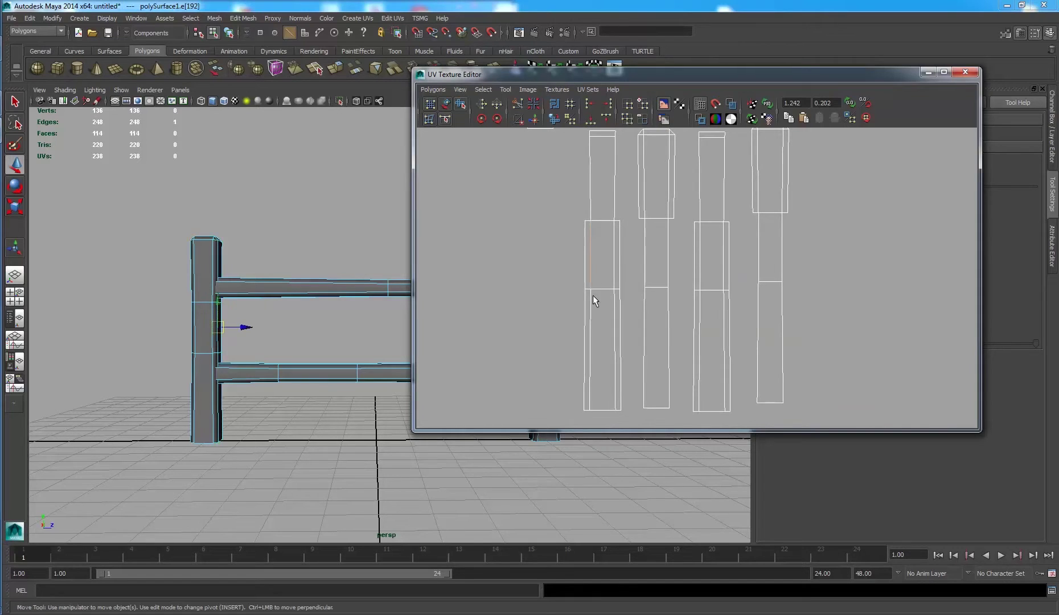
left_click(592, 317, "shift")
middle_click_drag(592, 316, 587, 329, "alt")
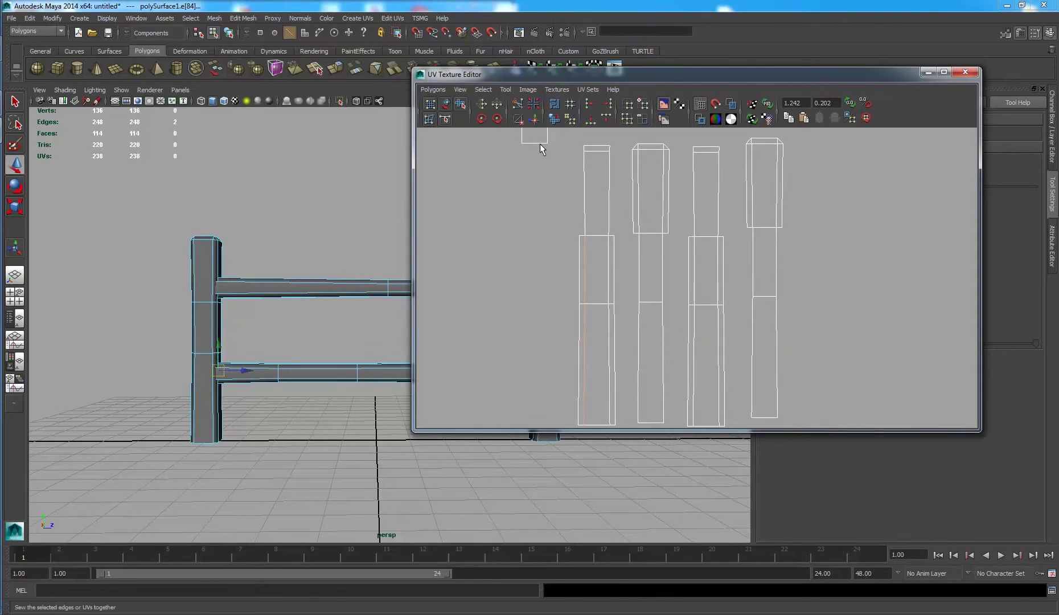
left_click(516, 108)
left_click_drag(776, 371, 778, 371)
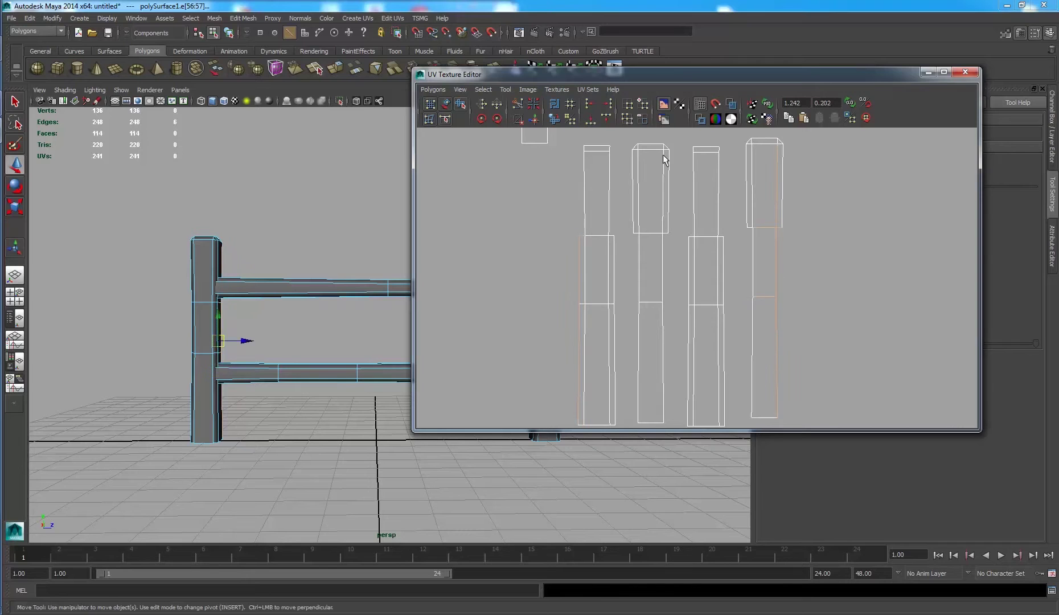
left_click(533, 119)
- Sew the third and remaining strips onto the fourth to join the post shell
left_click_drag(737, 195, 745, 212)
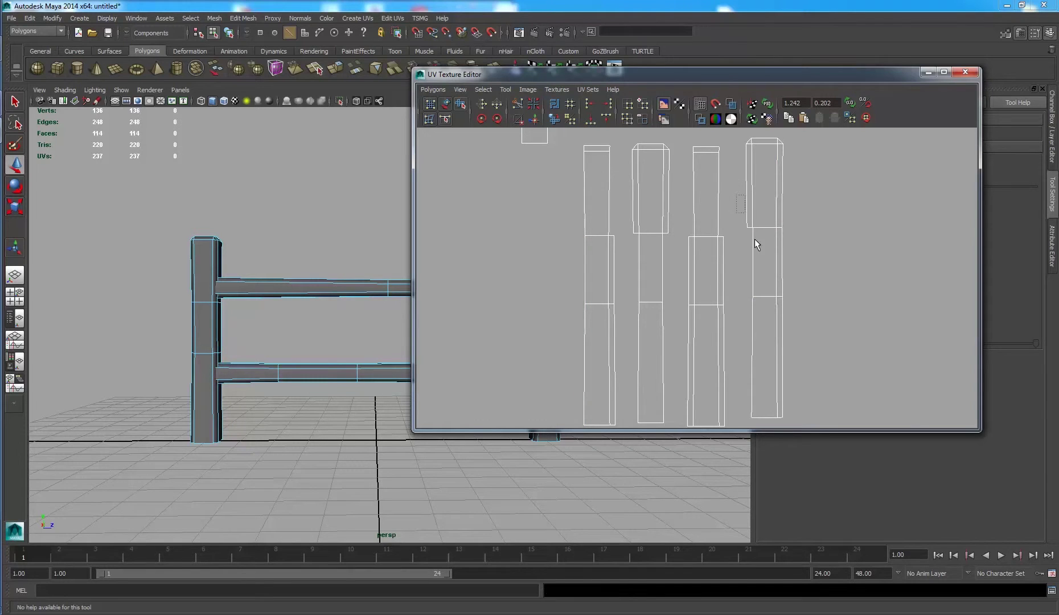
left_click_drag(759, 334, 759, 335)
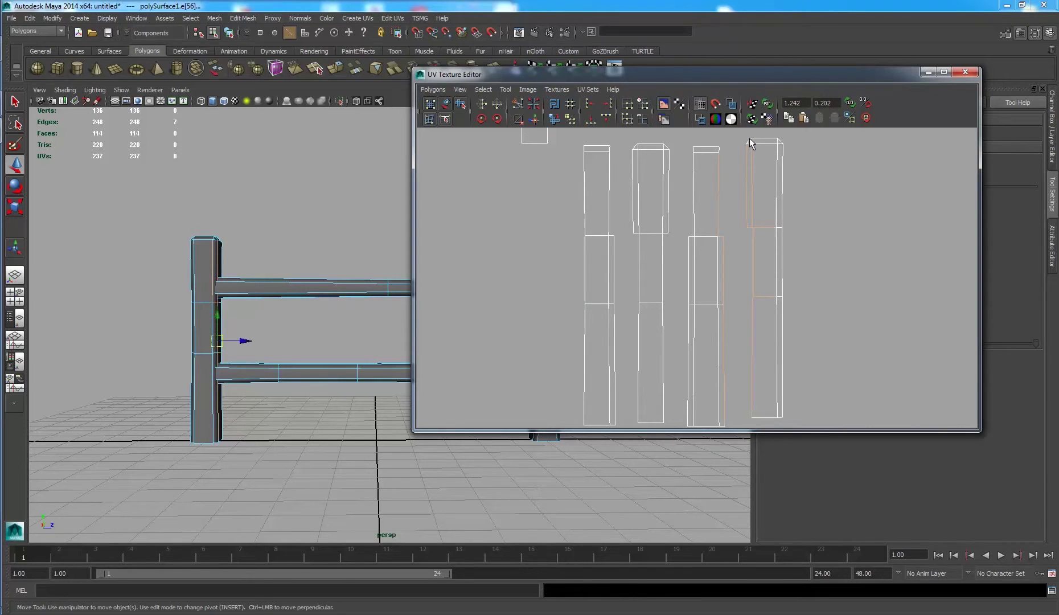
left_click(537, 122)
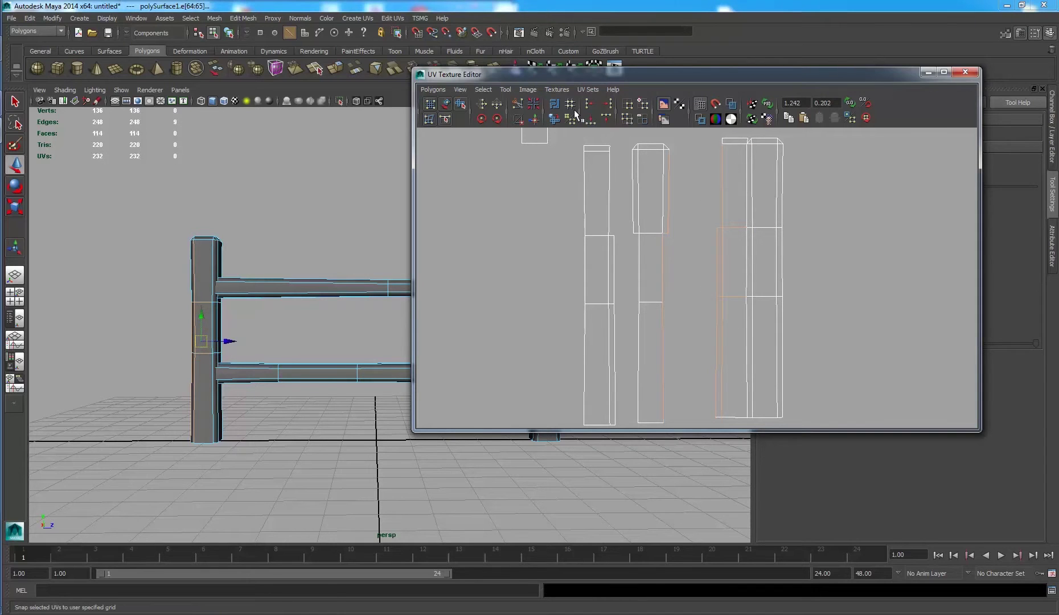
left_click(535, 120)
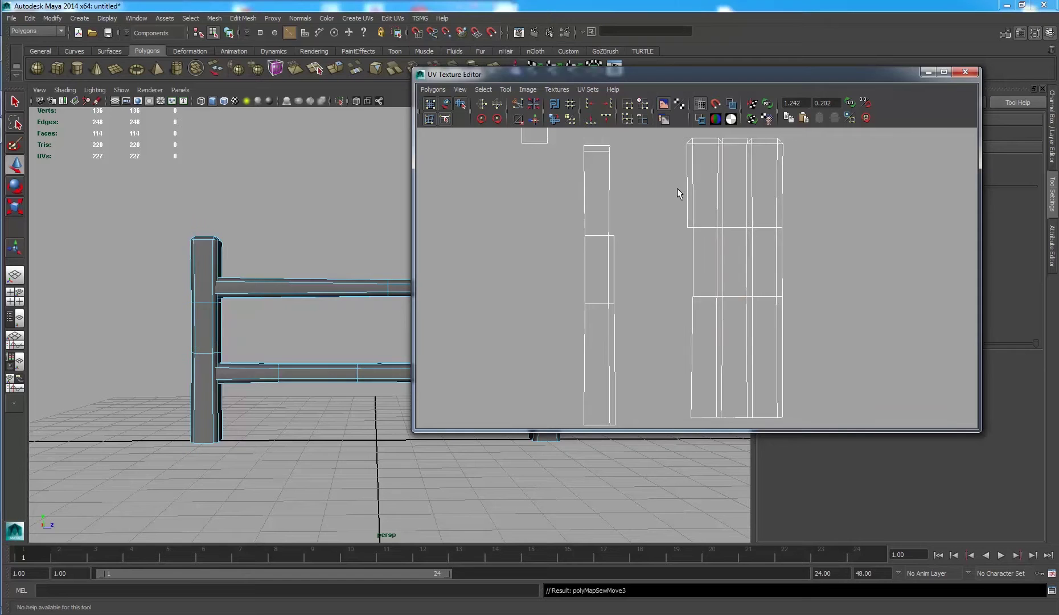
left_click(694, 294)
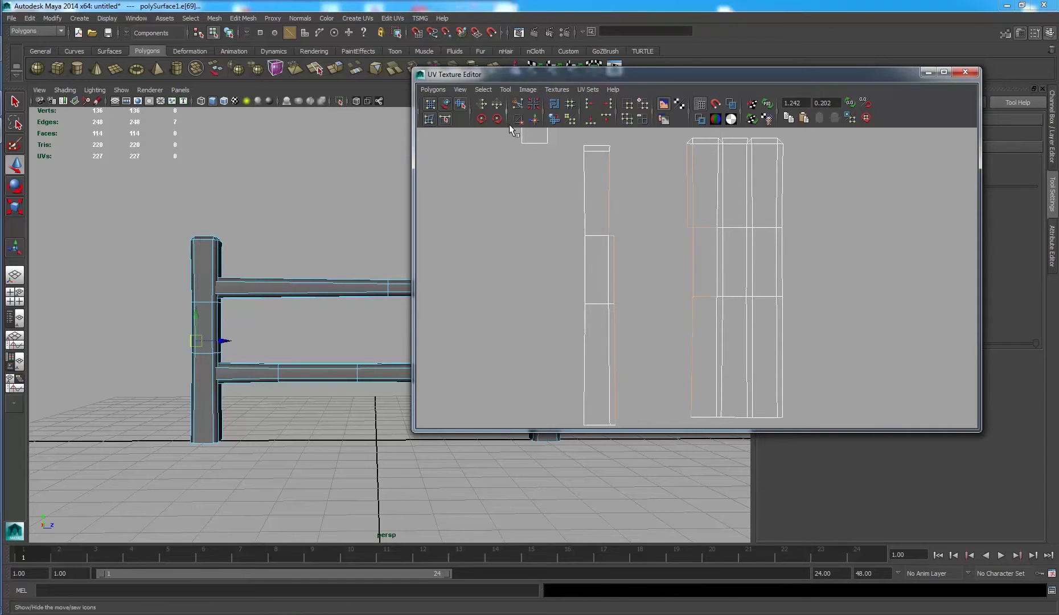
left_click(535, 121)
- Sew the top cap onto the joined shell and view the whole UV layout
middle_click_drag(670, 164, 599, 238, "alt")
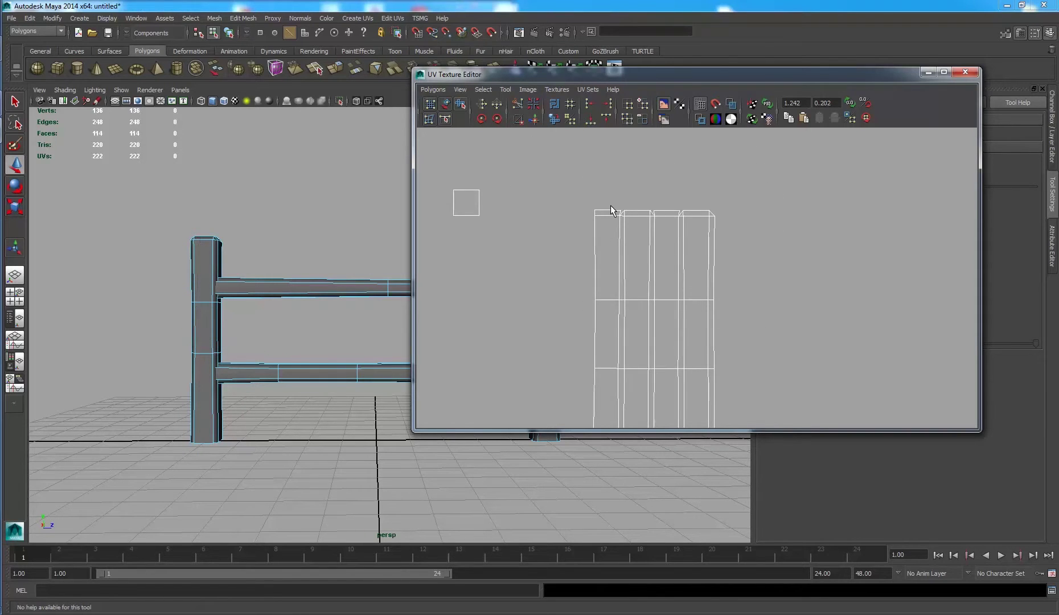
right_click_drag(649, 220, 669, 201, "alt")
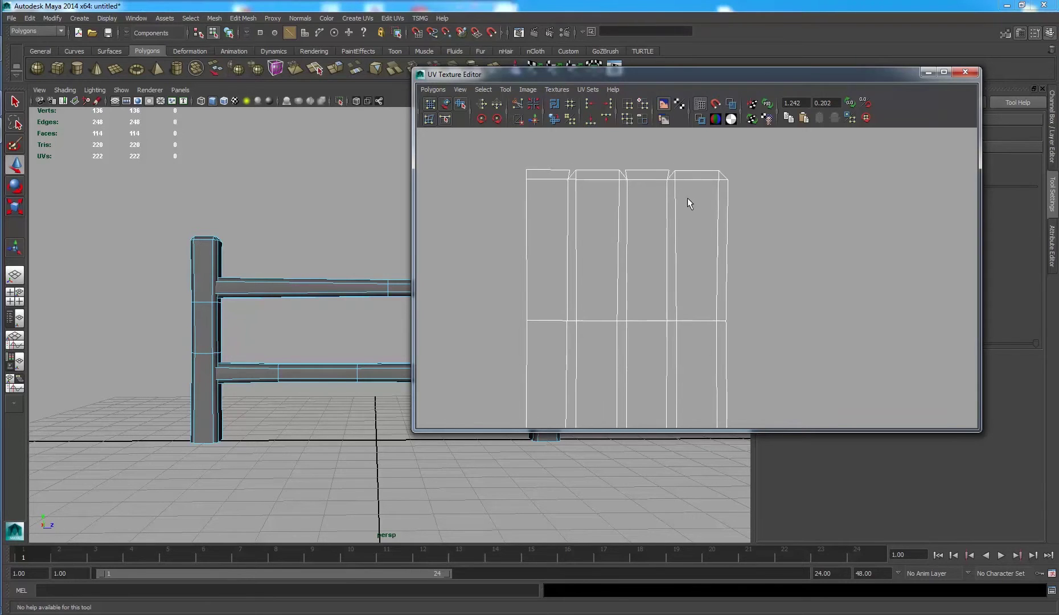
middle_click_drag(688, 198, 734, 262, "alt")
left_click(686, 232)
right_click_drag(686, 233, 603, 231, "alt")
left_click(534, 119)
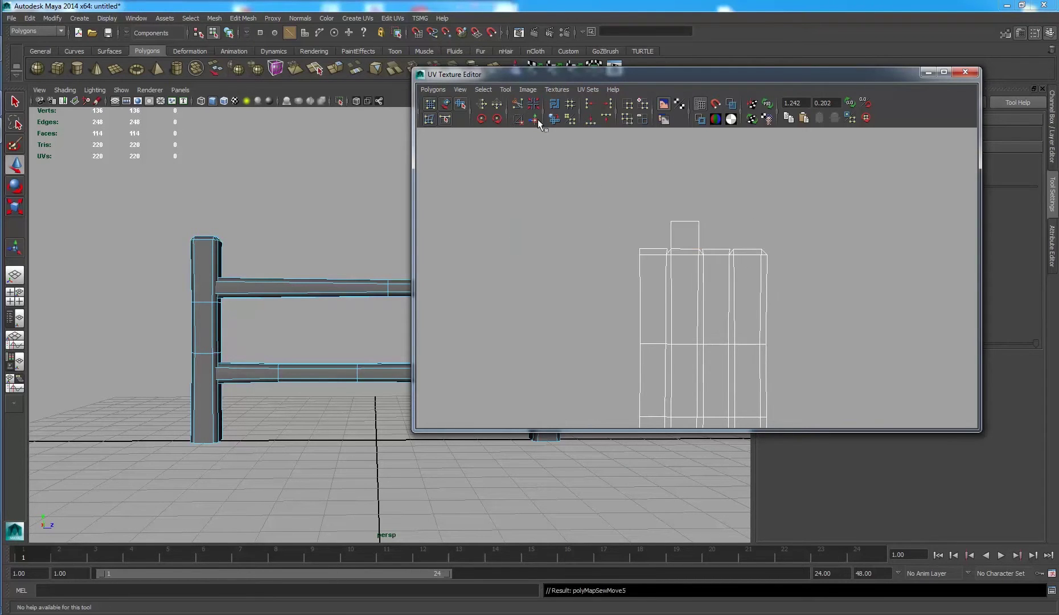
mouse_move(718, 273)
right_mouse_down("alt")
mouse_move(698, 278)
mouse_move(664, 253)
right_mouse_up("alt")
middle_click_drag(664, 253, 688, 238, "alt")
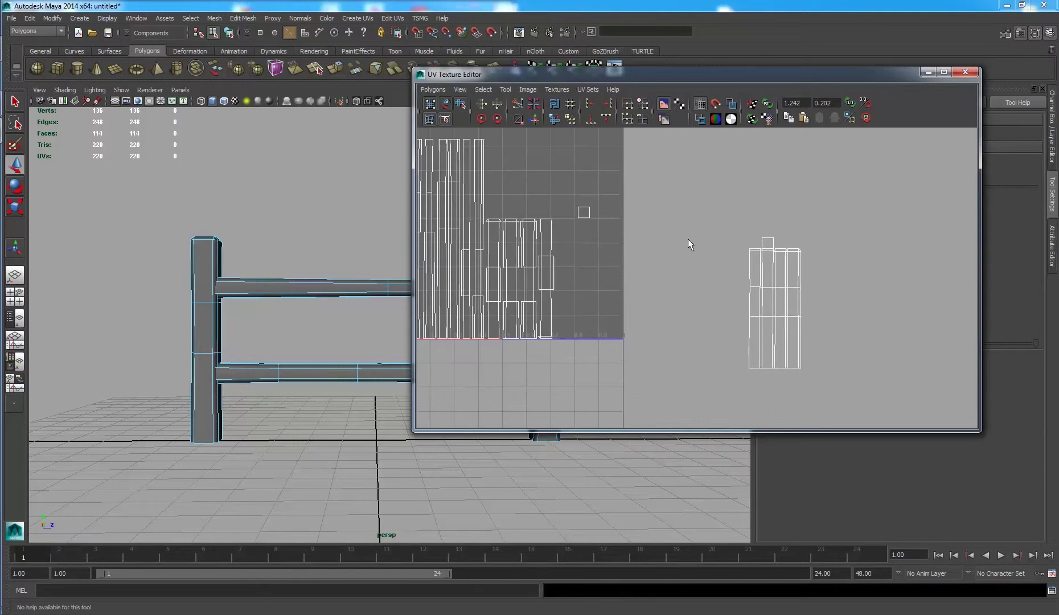
right_click_drag(688, 238, 716, 236, "alt")
- Select the right post's edges for conversion to UVs
key("w")
left_click_drag(331, 295, 235, 277, "alt")
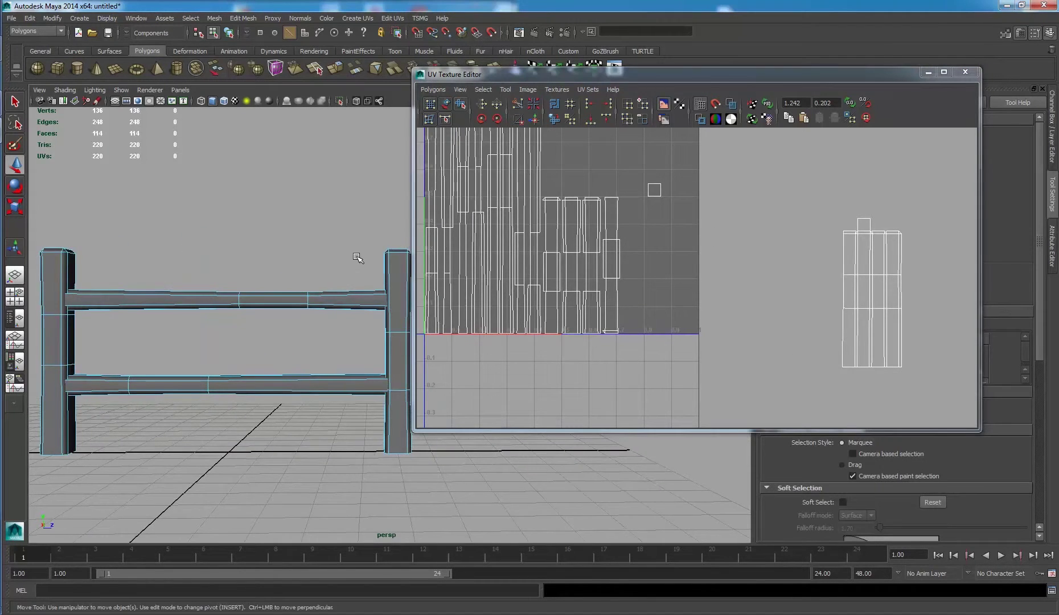
mouse_move(358, 258)
left_mouse_down("alt")
mouse_move(286, 241)
mouse_move(376, 289)
left_mouse_up("alt")
right_click_drag(601, 224, 647, 228, "ctrl")
- Move the right post's UVs out of the 0–1 square and zoom in on them
key("w")
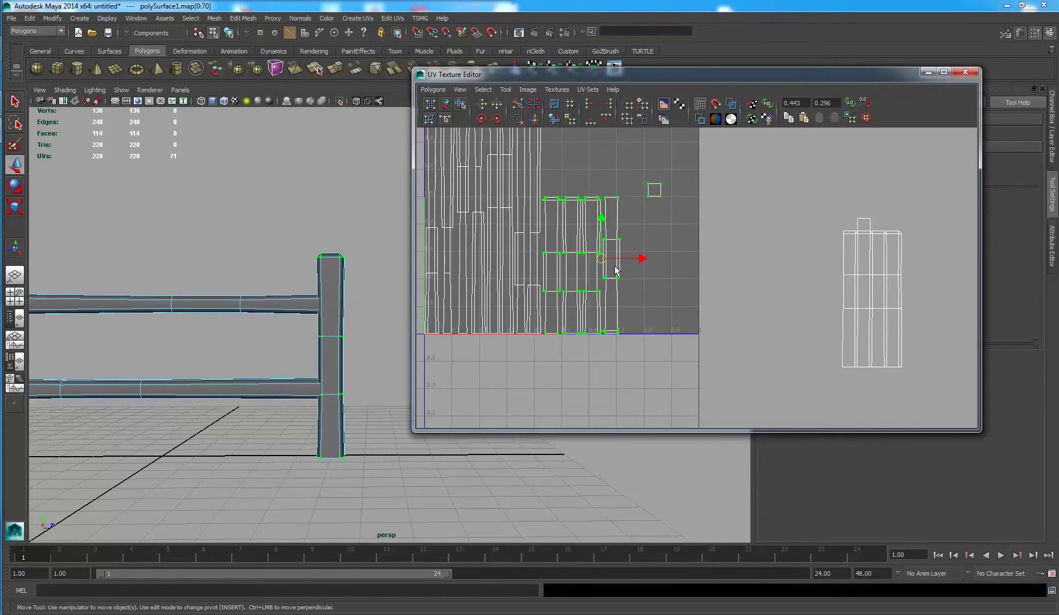
left_click_drag(604, 262, 772, 194)
middle_click_drag(772, 193, 672, 276, "alt")
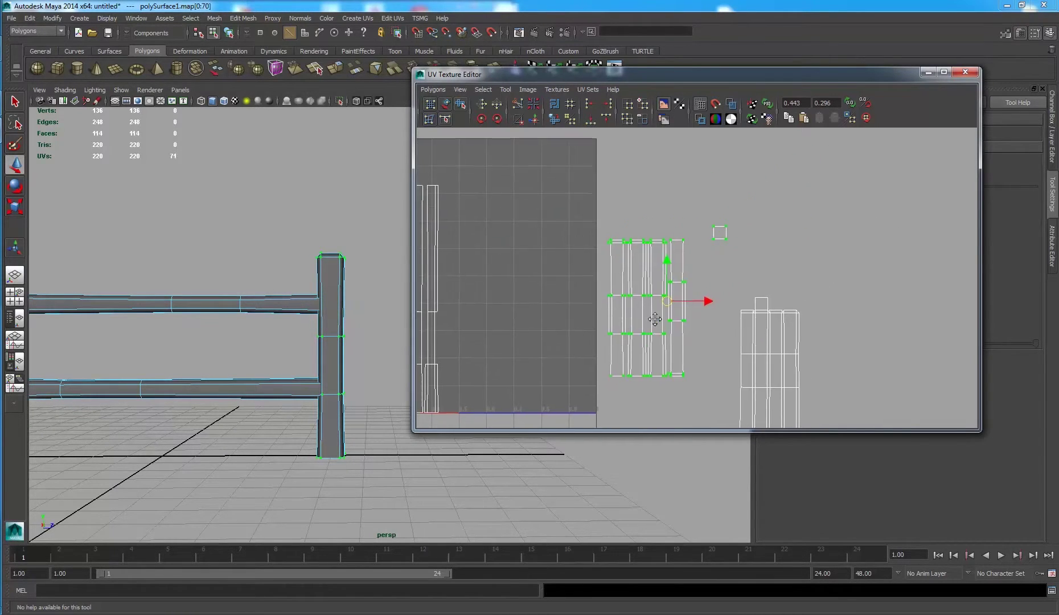
right_click_drag(677, 294, 725, 263, "alt")
left_click(726, 263)
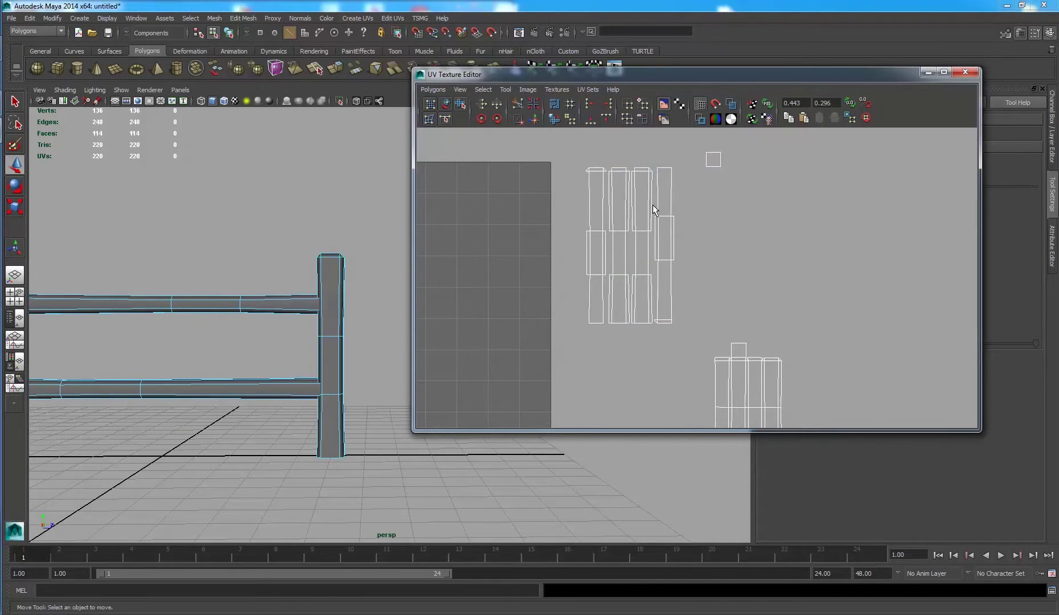
- Select edges and UVs on the right strip, try Move and Sew, then undo it
left_click_drag(653, 204, 679, 242)
right_click_drag(674, 250, 714, 248)
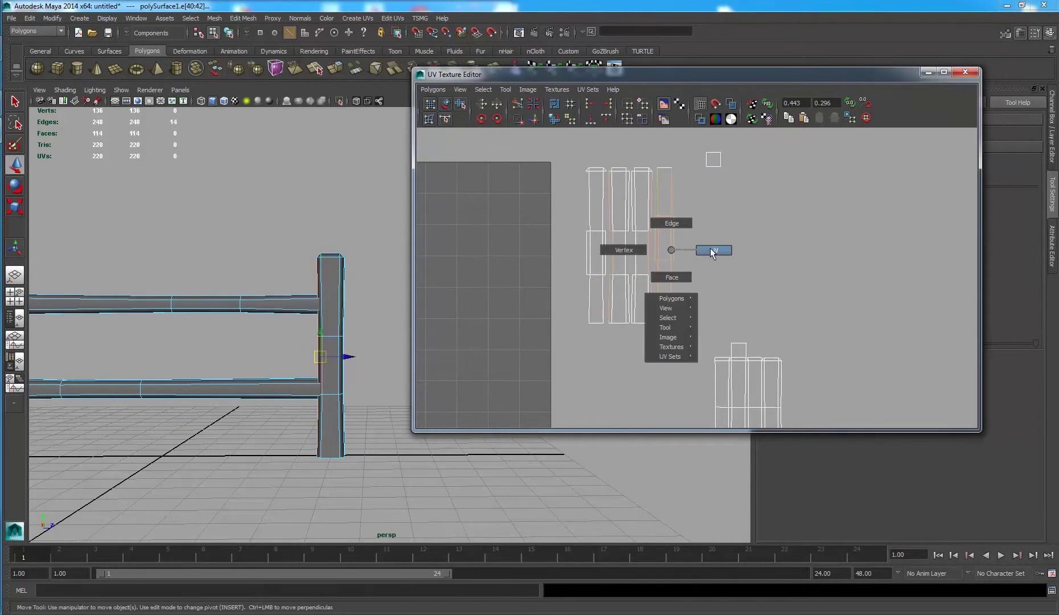
mouse_move(651, 209)
left_mouse_down()
mouse_move(665, 223)
mouse_move(653, 210)
left_mouse_up()
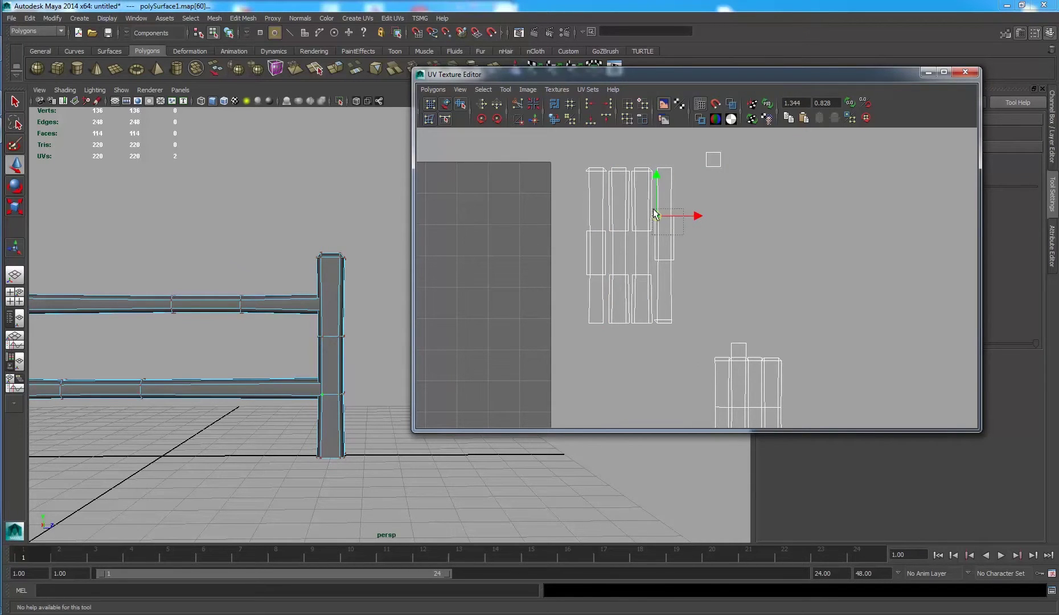
left_click(657, 200)
left_click(535, 119)
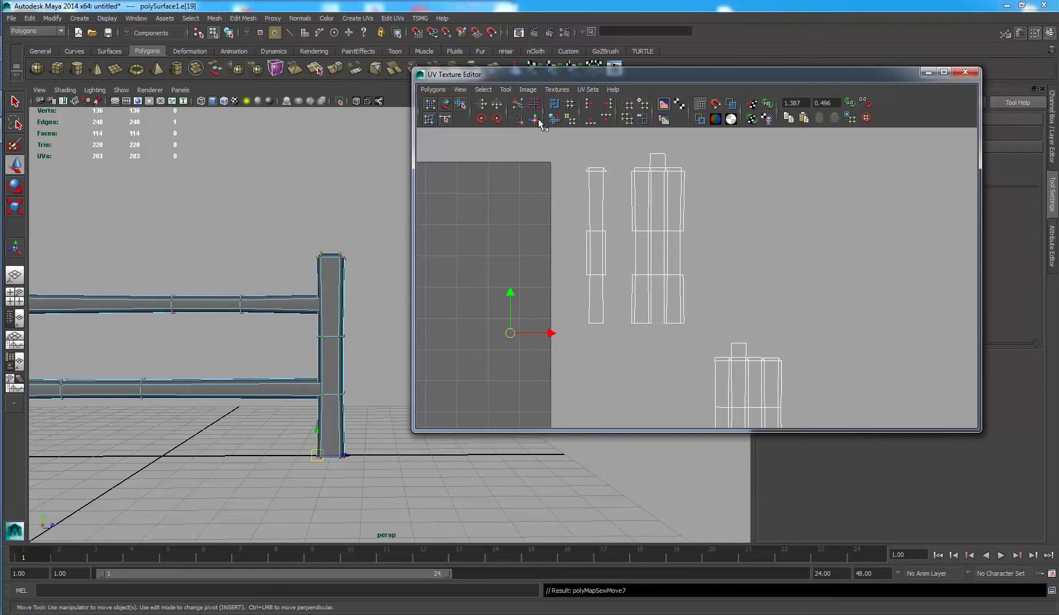
key("ctrl+z")
key("ctrl+z")
key("ctrl+z")
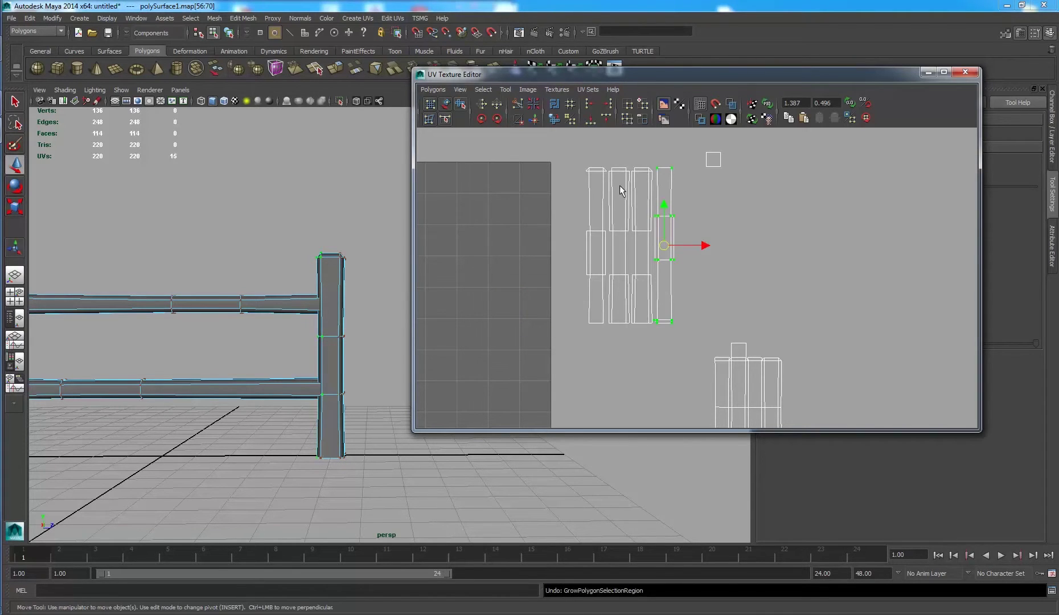
- Rotate the right strip upright and place it beside the other three strips
left_click(497, 118)
left_click(497, 118)
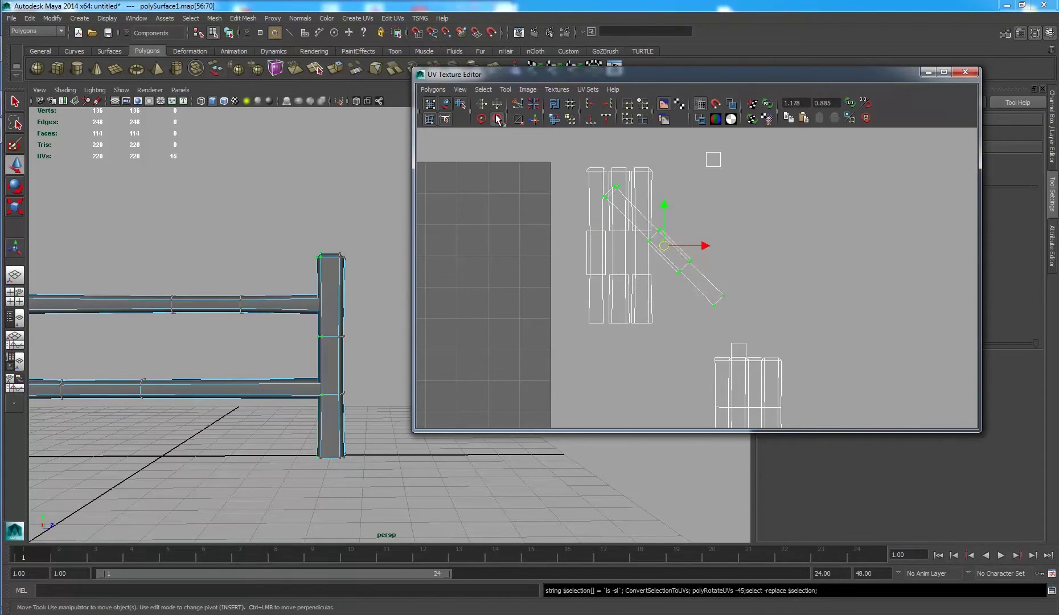
left_click_drag(679, 255, 699, 223)
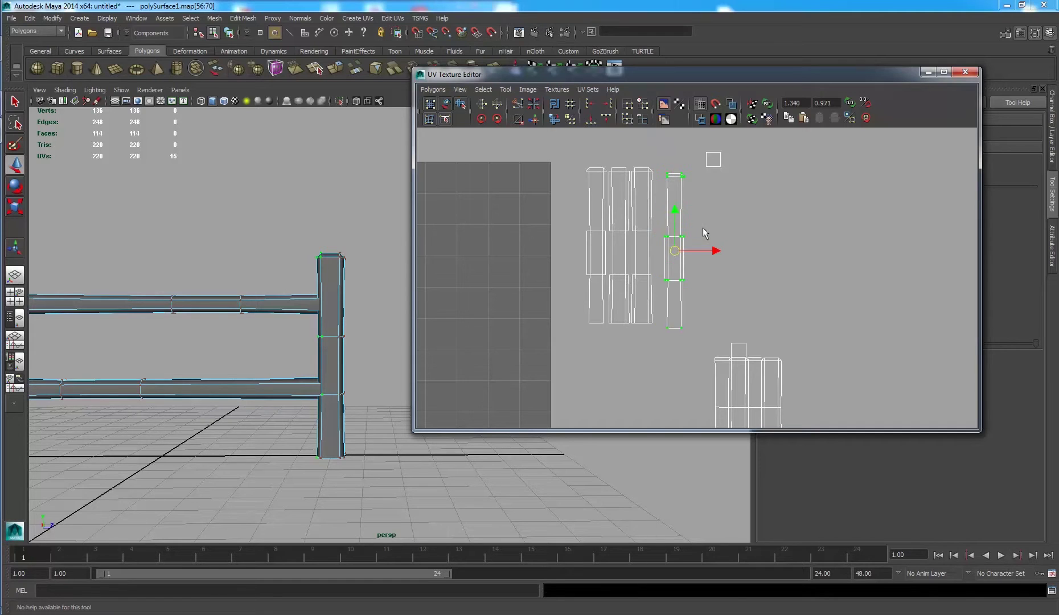
left_click(700, 224)
scroll(672, 179, "up", 1)
scroll(684, 249, "up", 1)
scroll(684, 249, "up", 1)
- Select the edge at the right post's top and cut the UVs there
scroll(669, 216, "up", 1)
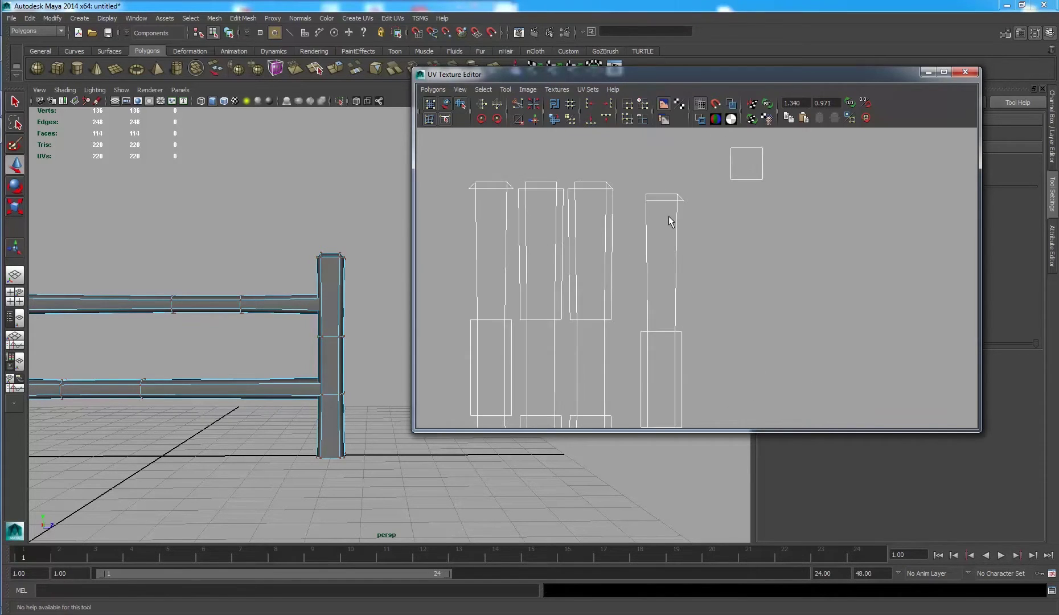
right_click_drag(669, 210, 678, 197)
left_click(679, 201)
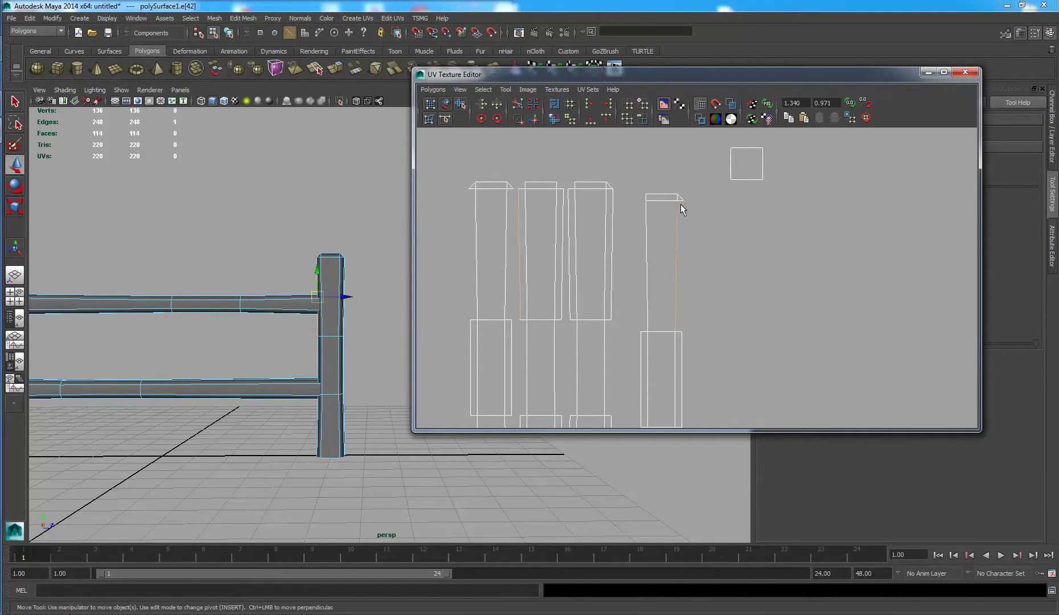
left_click(679, 197)
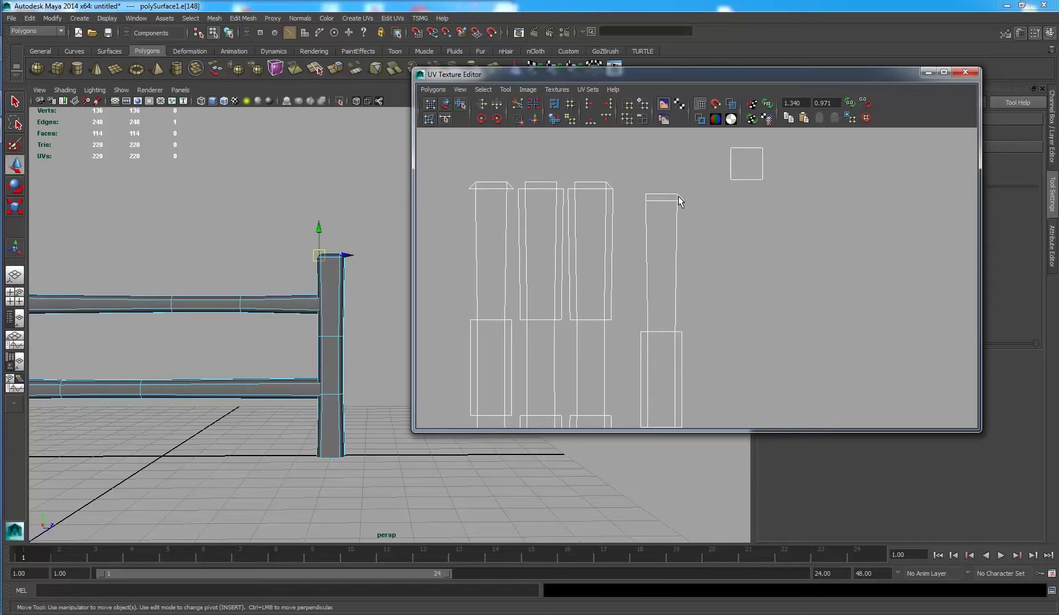
left_click(534, 119)
- Cut along another post-top edge and move-and-sew the seam between two post shells
left_click(577, 197)
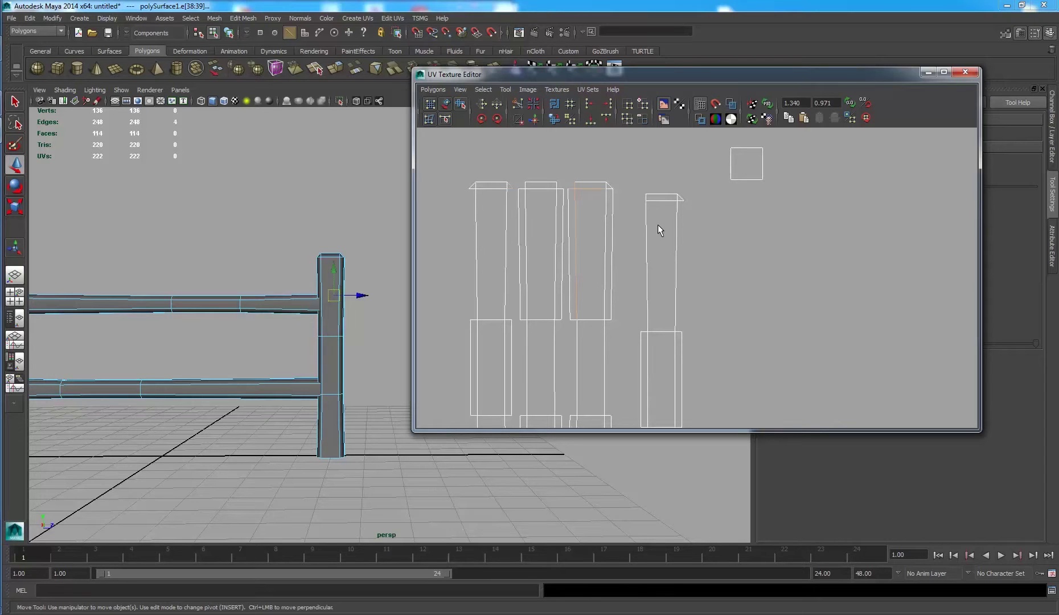
left_click(507, 186)
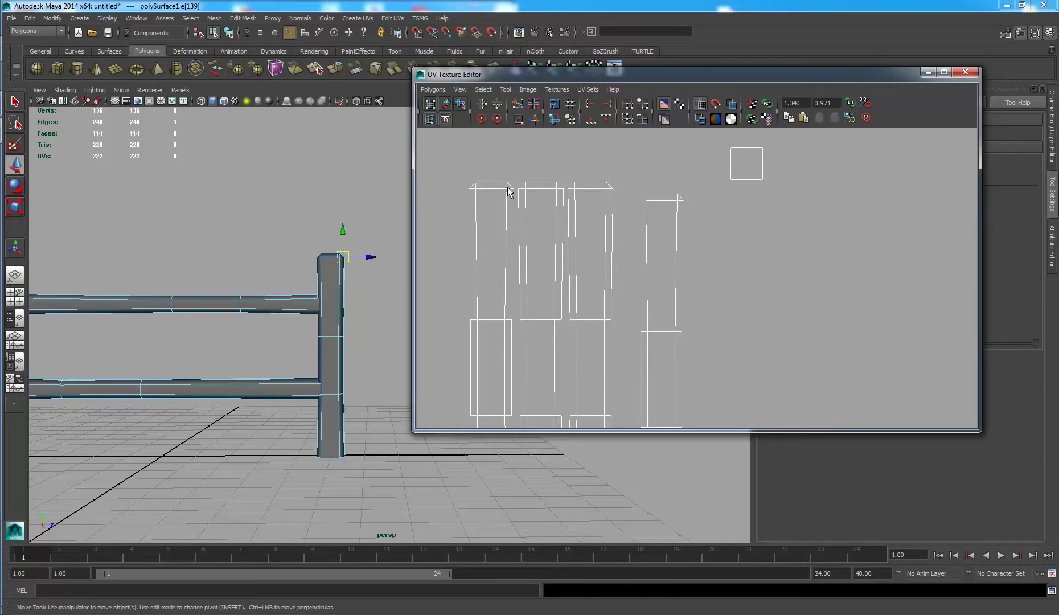
left_click(515, 121)
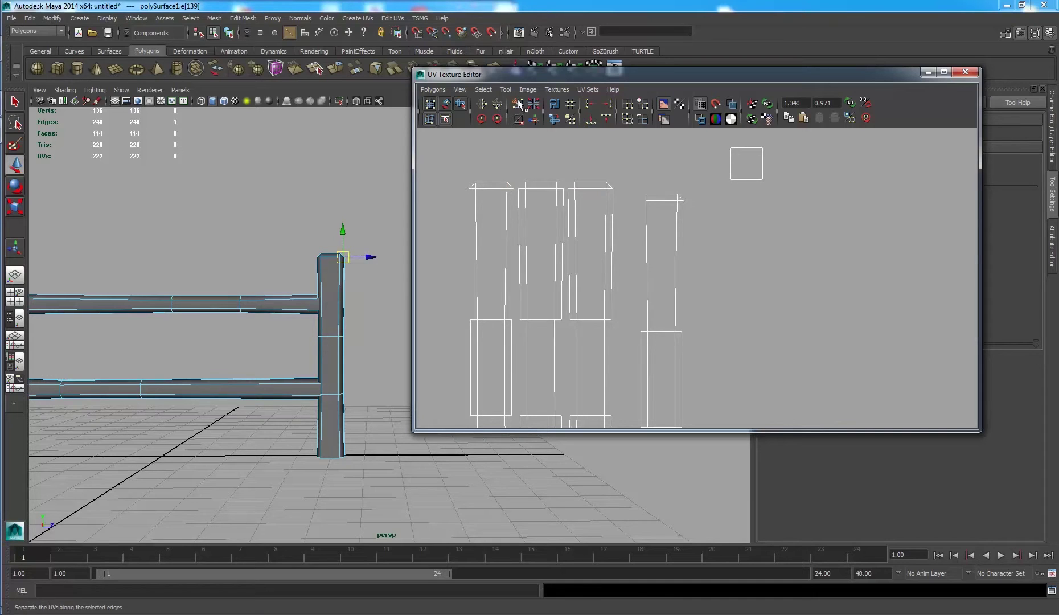
left_click(576, 194)
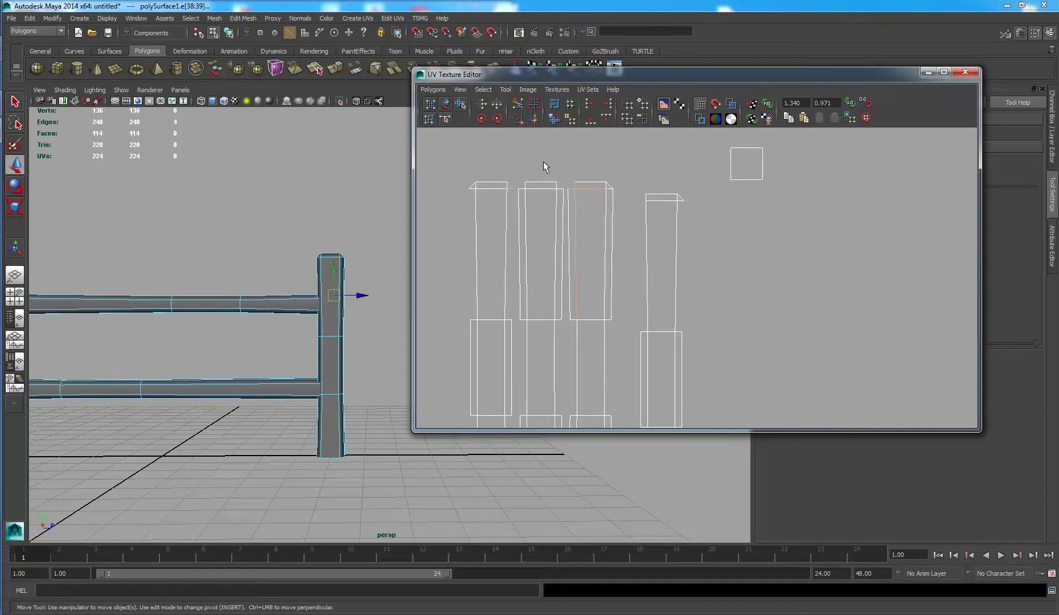
left_click(534, 120)
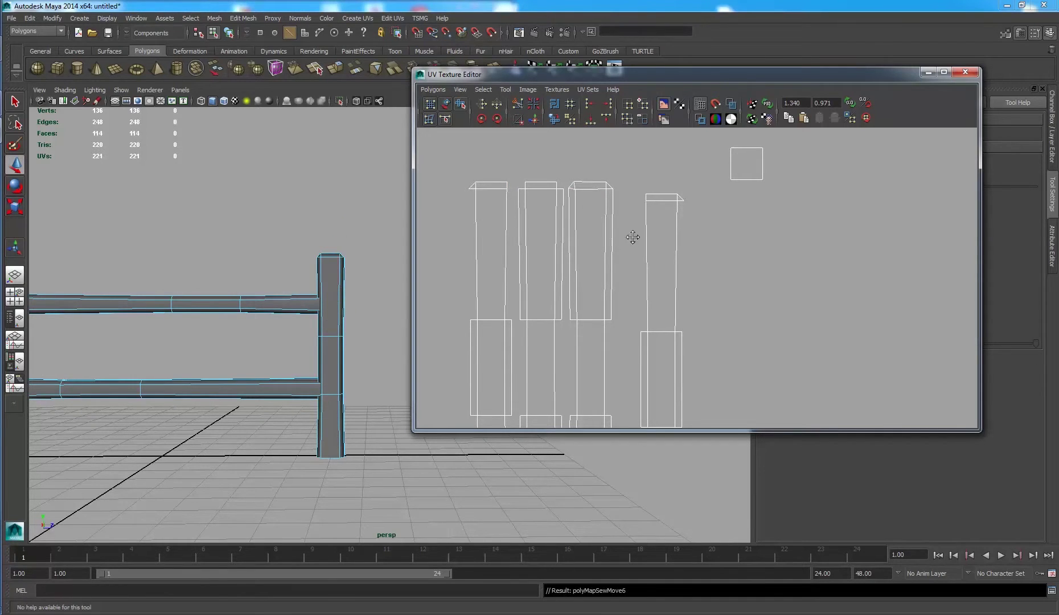
- Select the second shell's seam edge loop and sew it to join the shells
mouse_move(632, 237)
middle_mouse_down("alt")
mouse_move(764, 316)
mouse_move(595, 292)
middle_mouse_up("alt")
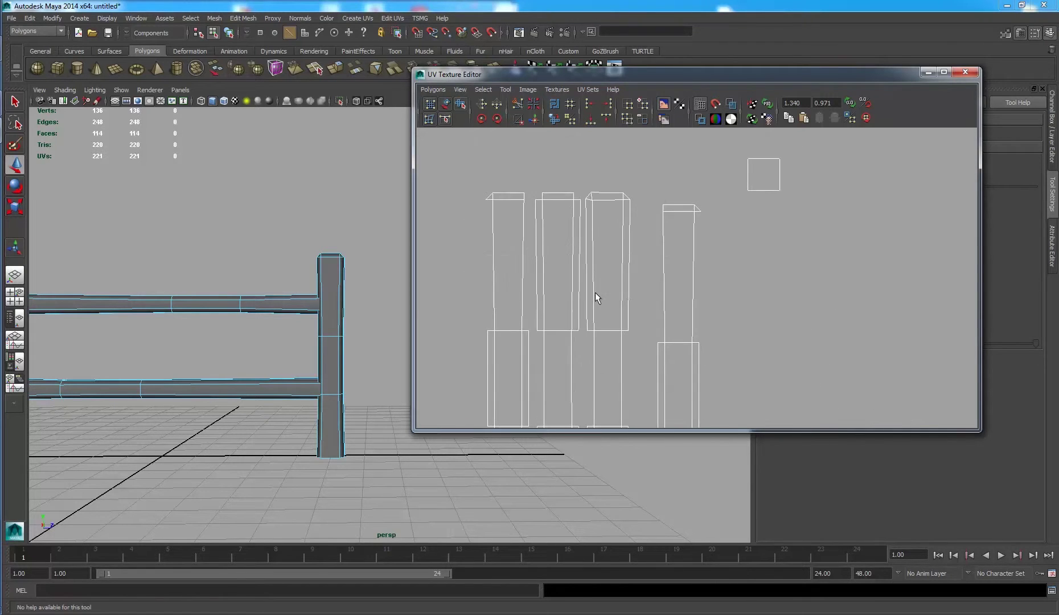
left_click(670, 209)
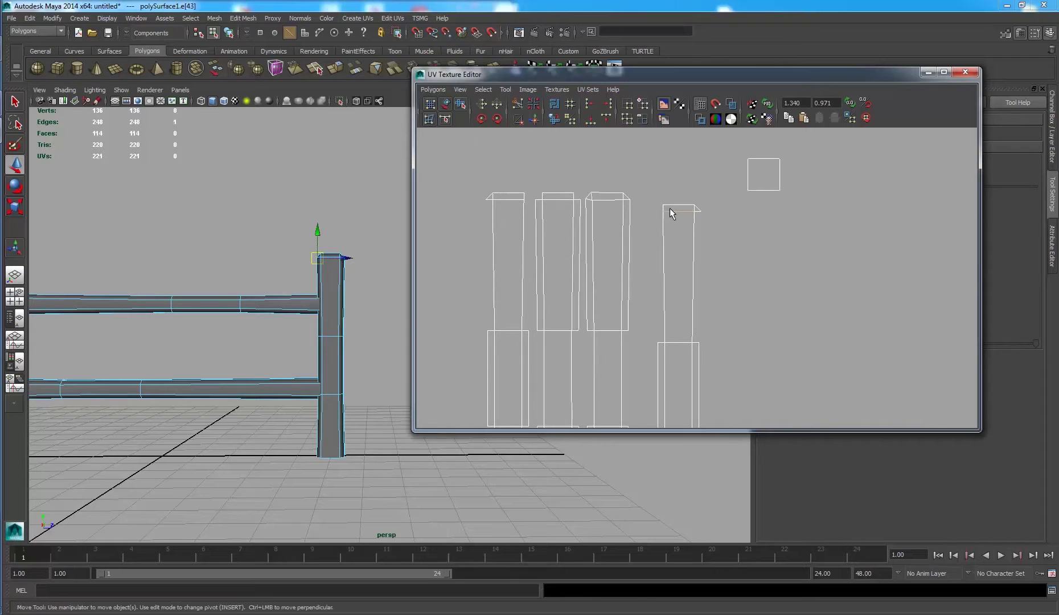
left_click(662, 207)
double_click(703, 217)
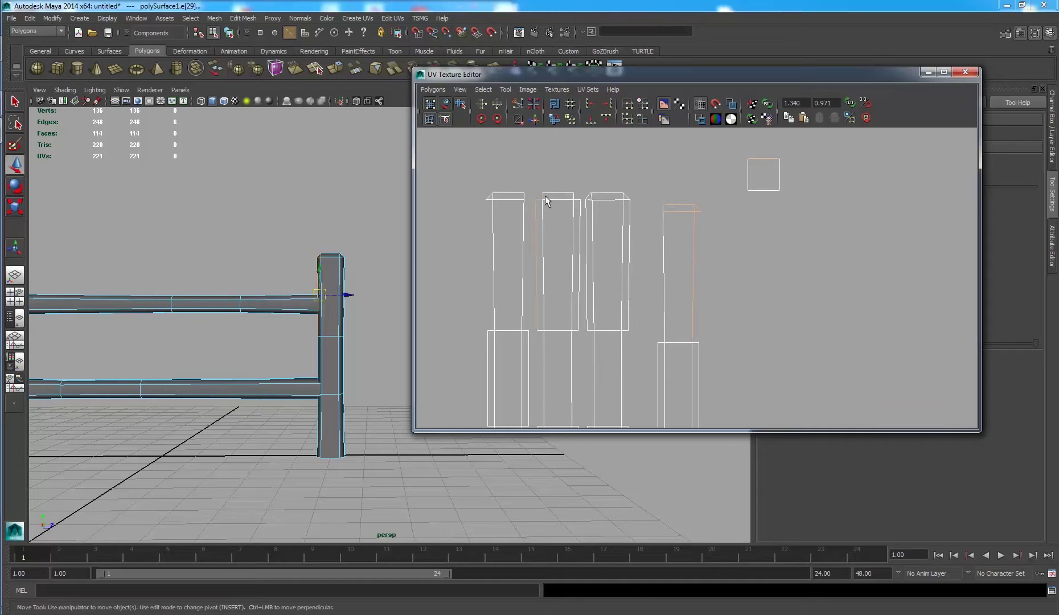
left_click(732, 221)
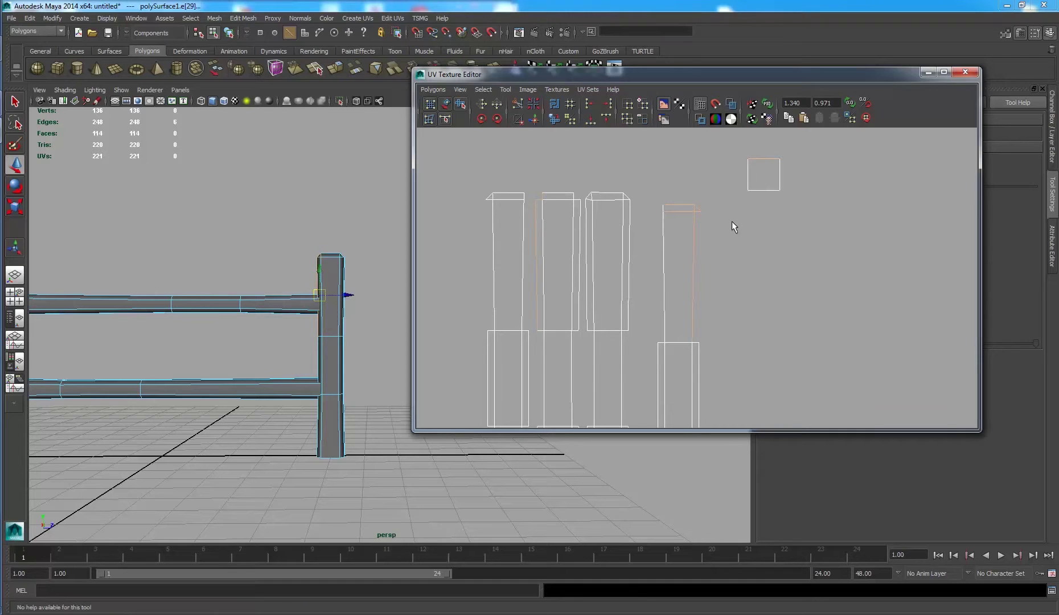
double_click(545, 200)
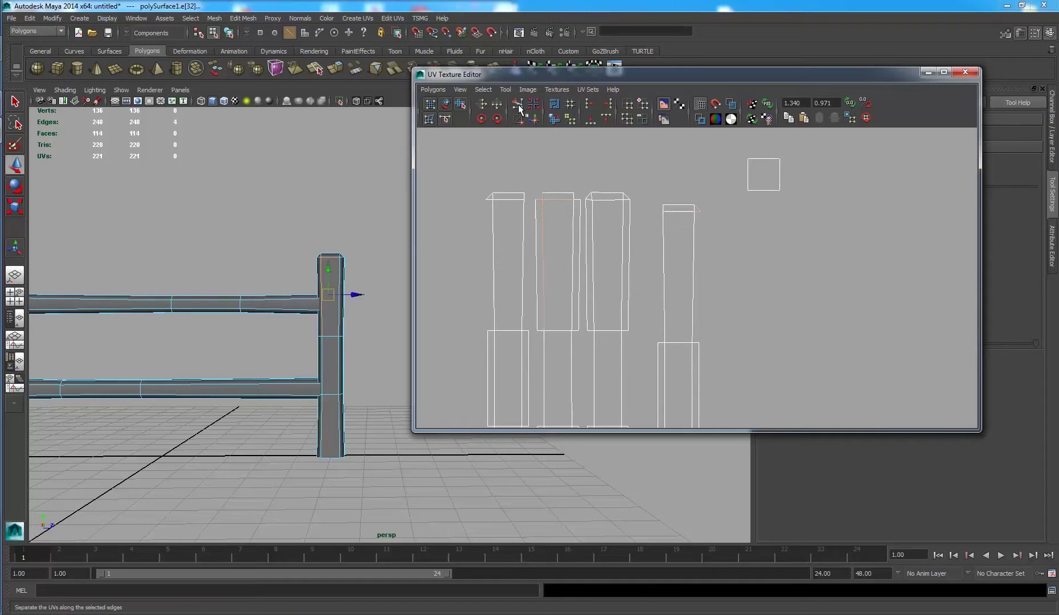
left_click(535, 119)
- Cut the first shell's top edge, resew it, and sew two shells along their shared seam
double_click(574, 205)
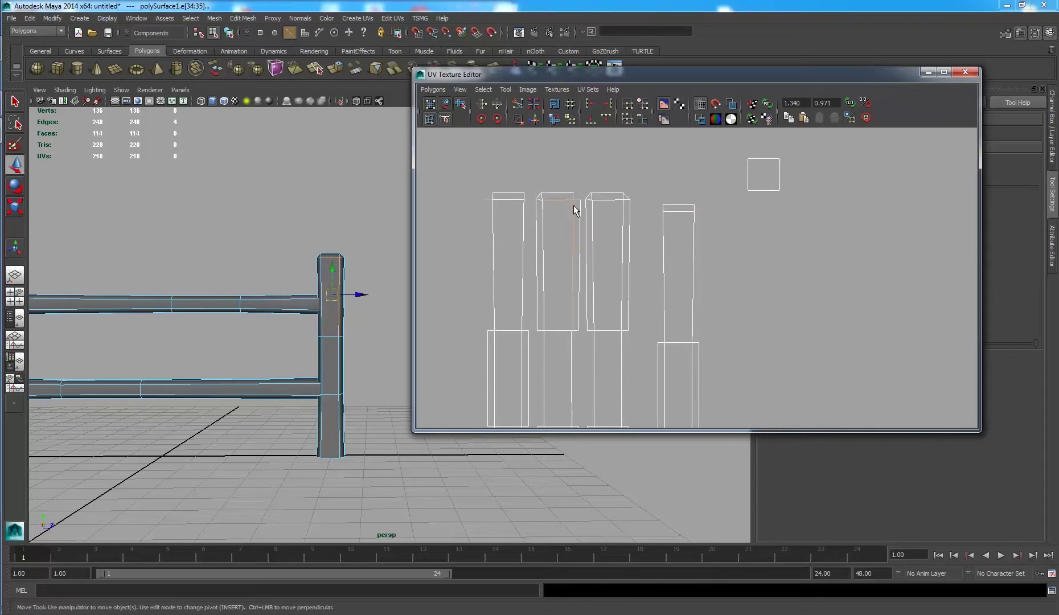
left_click(493, 194)
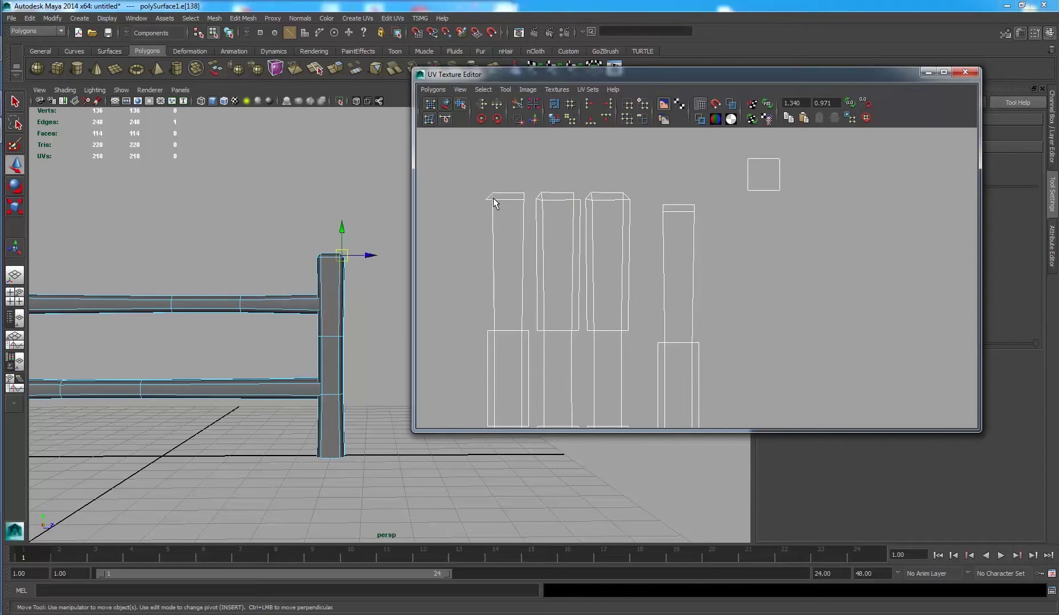
left_click(518, 103)
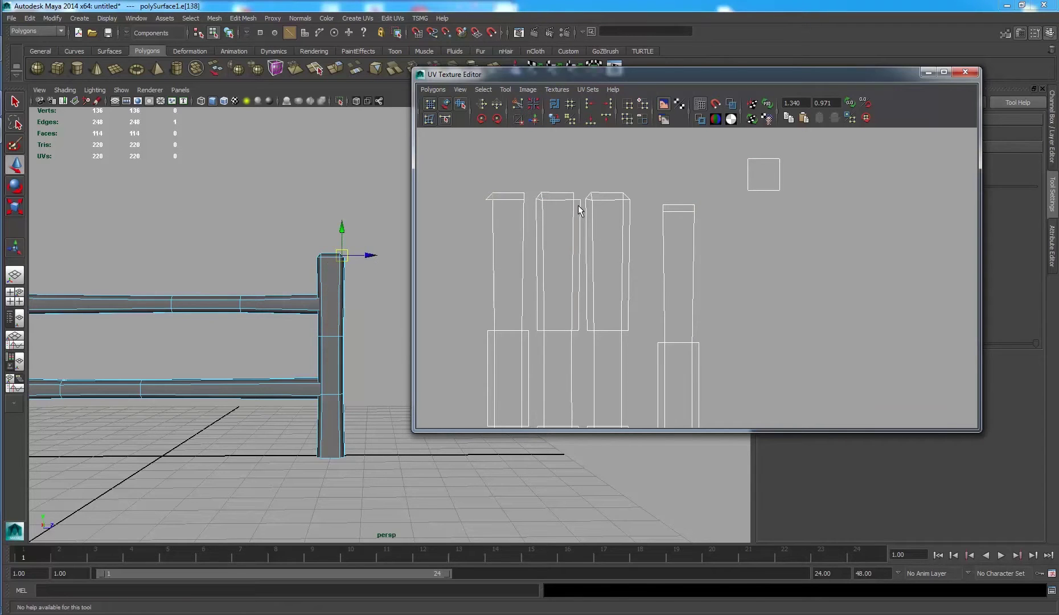
left_click(533, 121)
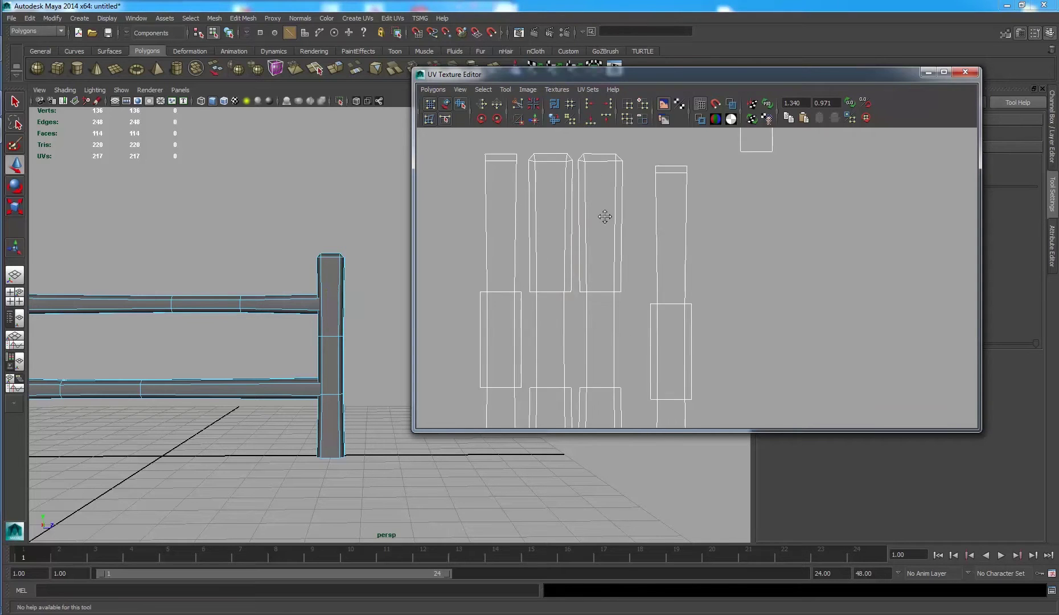
right_click_drag(594, 166, 601, 228, "alt")
left_click(570, 322)
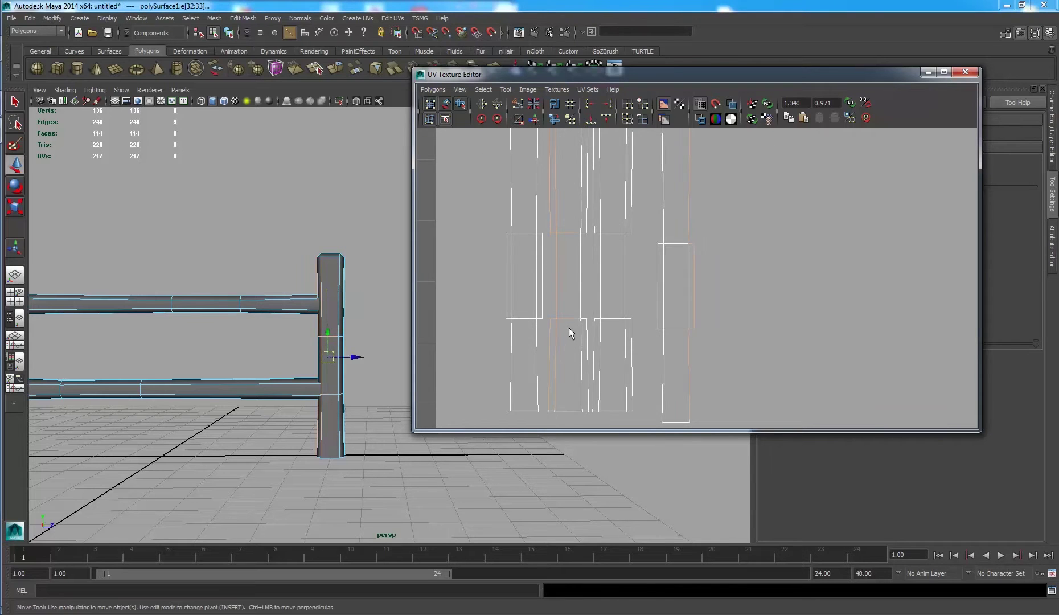
right_click_drag(569, 327, 550, 330, "alt")
left_click(552, 118)
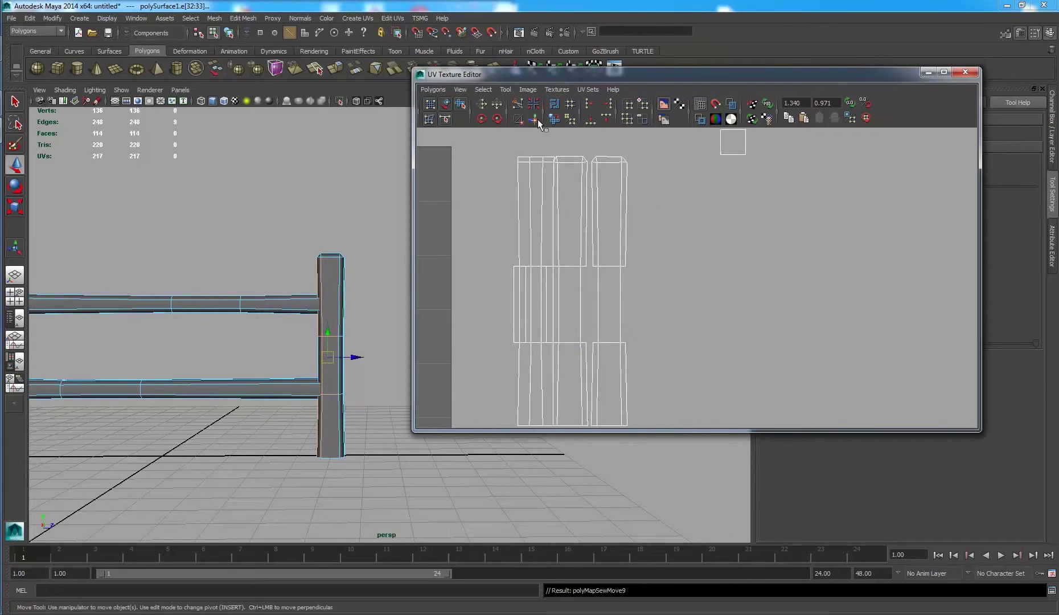
- Move the left shell over to the right one and sew them along its border loop
right_click_drag(573, 275, 618, 266)
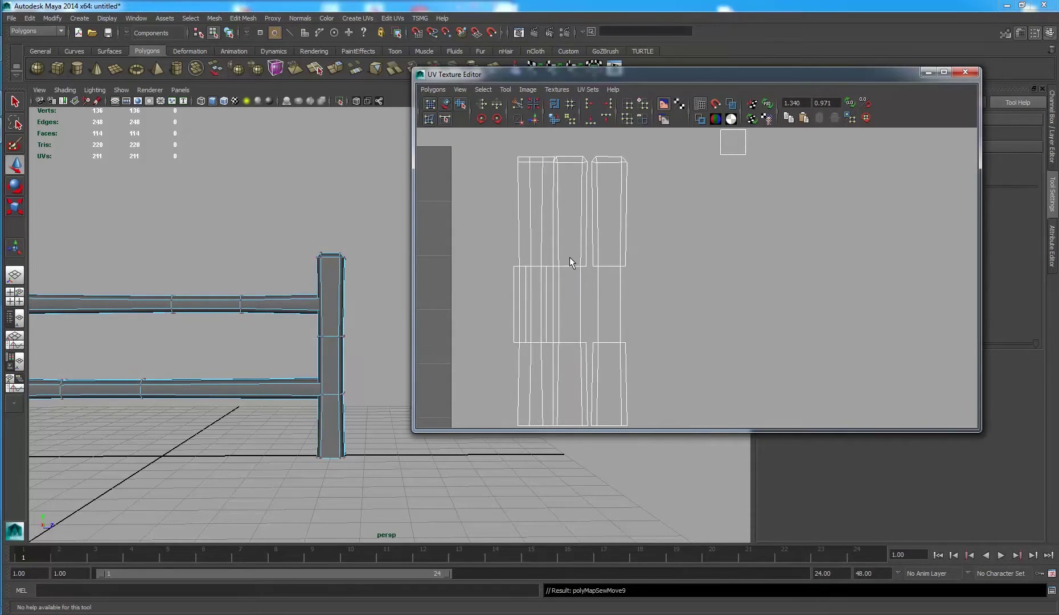
key("w")
key("shift+period")
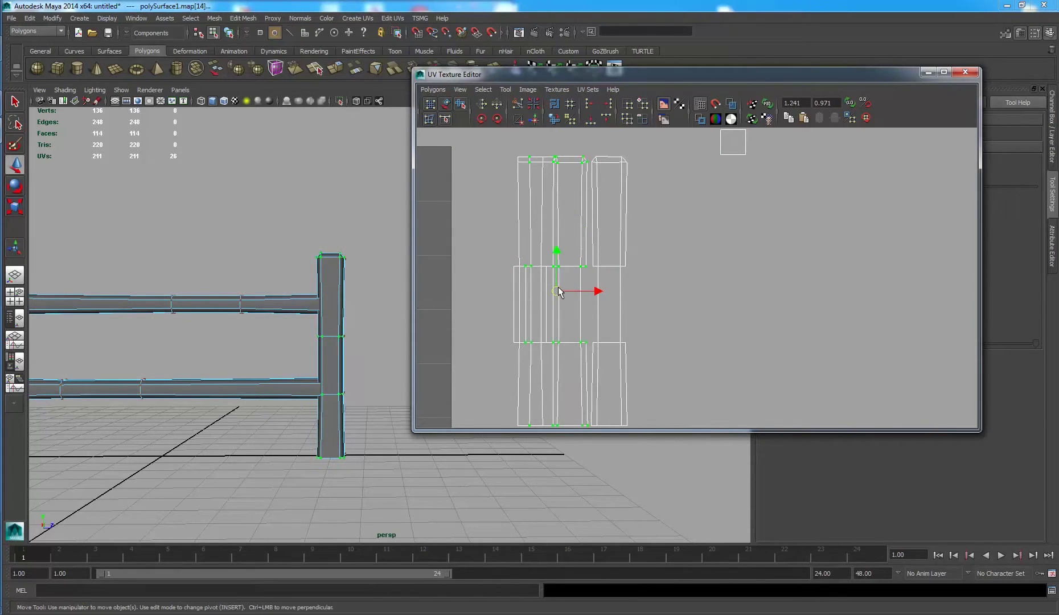
left_click_drag(559, 292, 696, 300)
right_click_drag(712, 277, 711, 254)
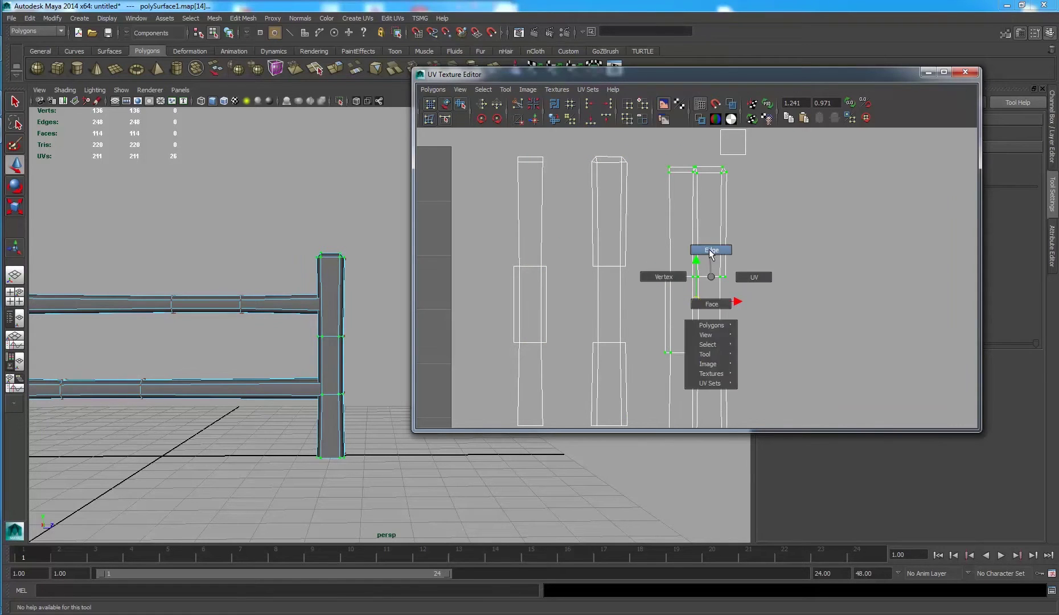
double_click(724, 332)
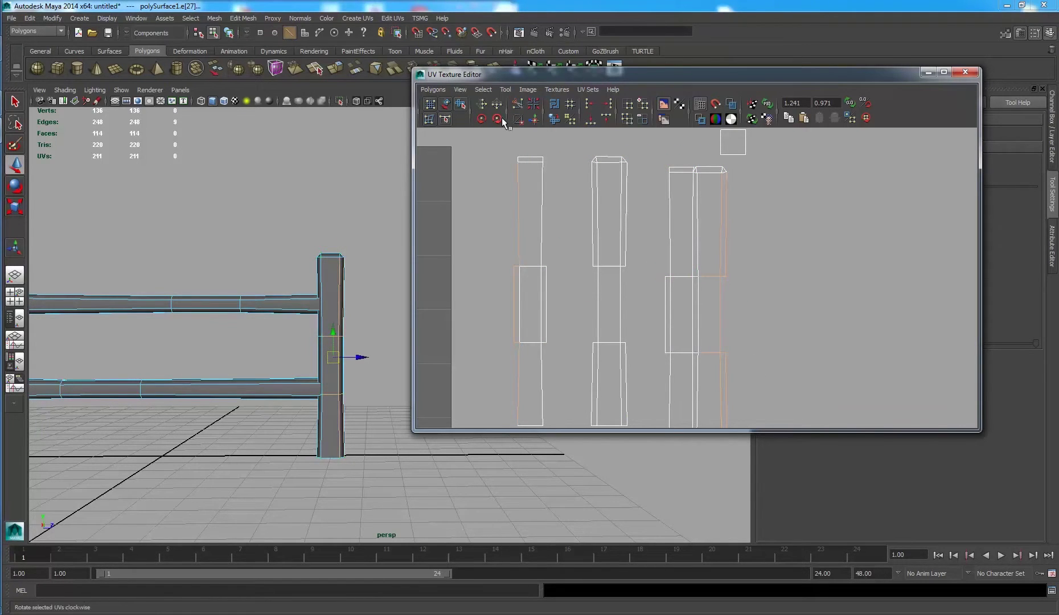
left_click(535, 119)
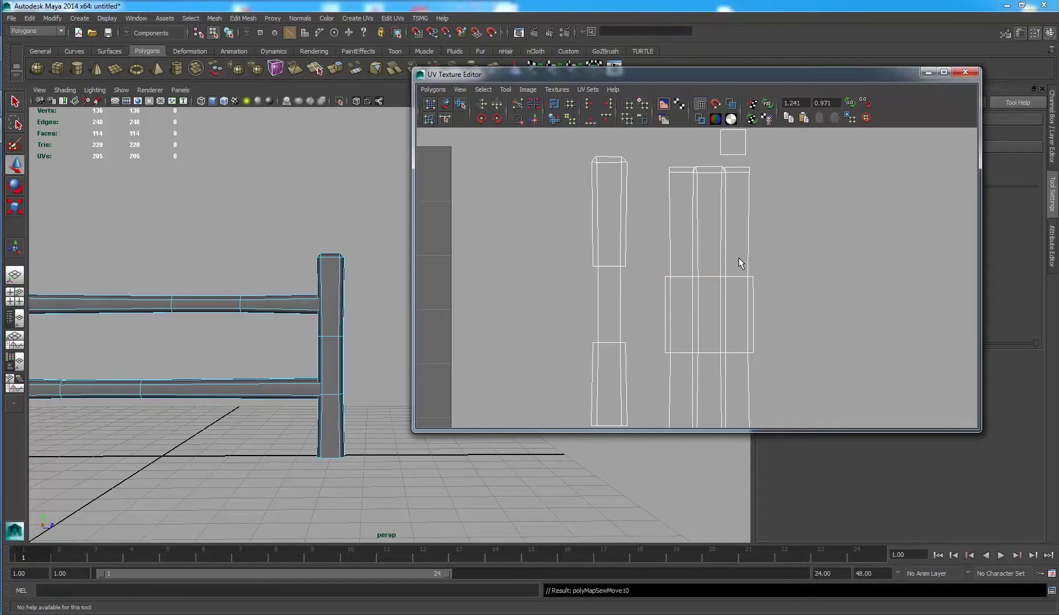
- Sew the remaining middle-row seams and attach the post-top cap to the shell
double_click(739, 259)
middle_click_drag(789, 373, 621, 272, "alt")
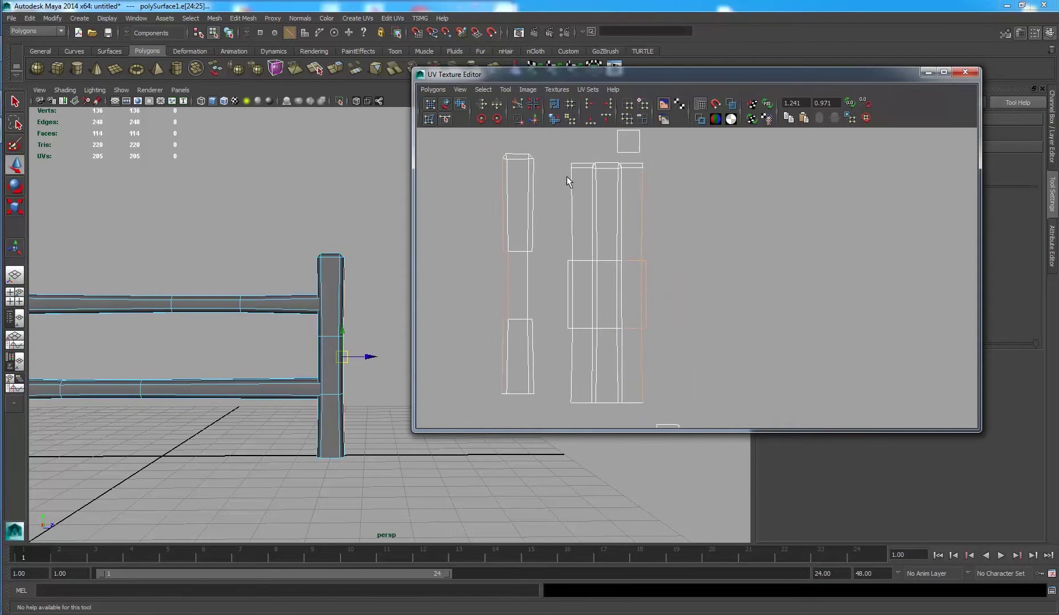
left_click(534, 119)
left_click(569, 275)
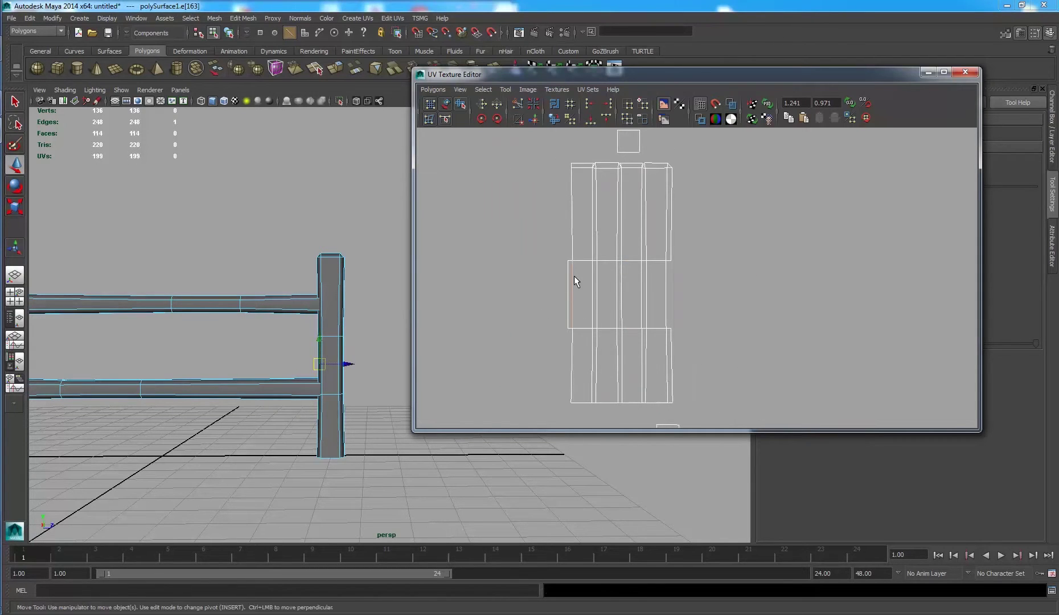
left_click(517, 103)
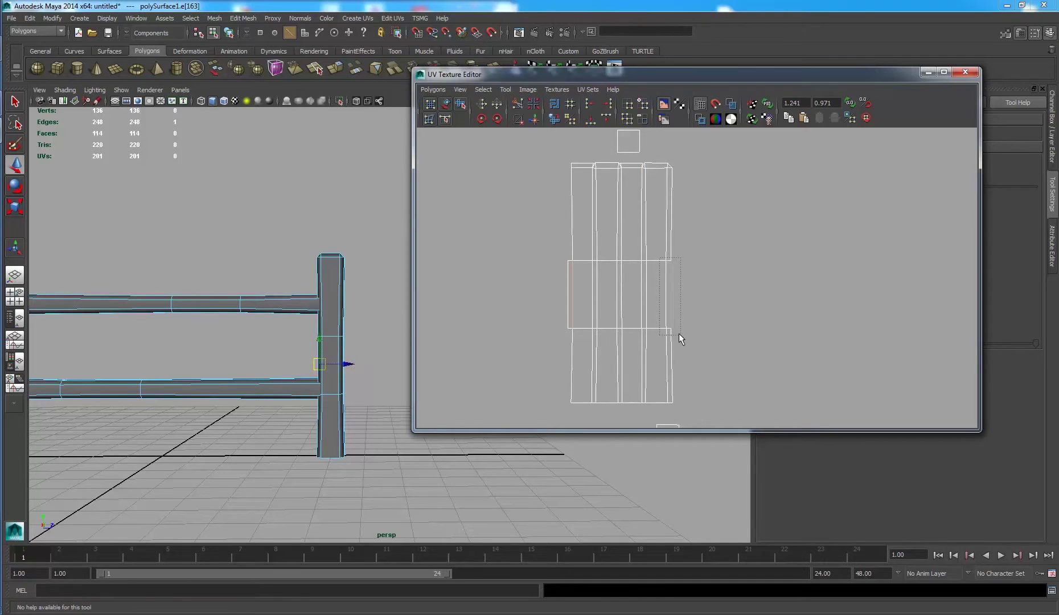
left_click_drag(679, 334, 668, 332, "shift")
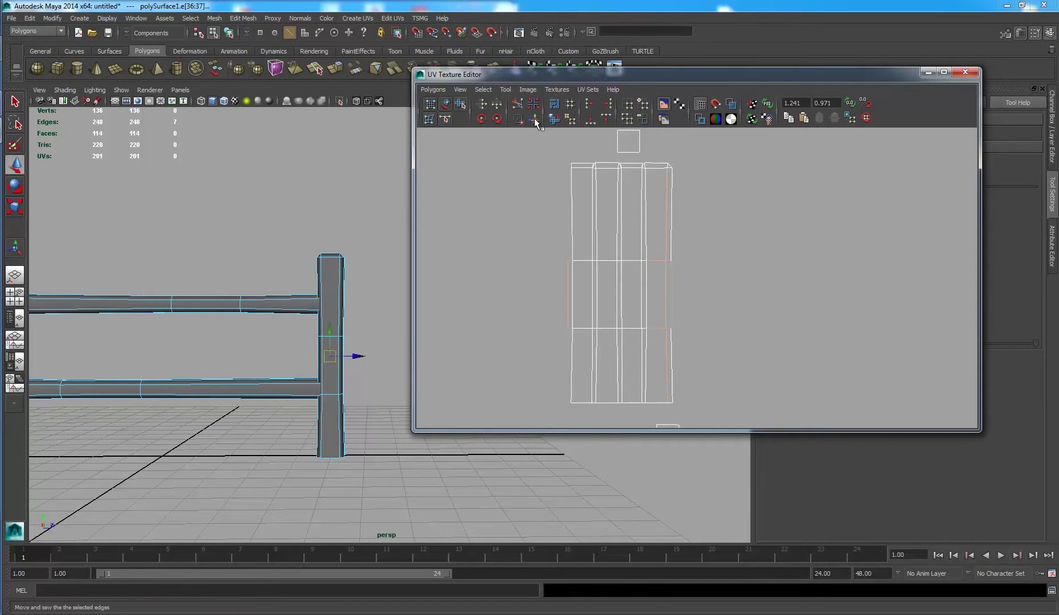
left_click(536, 120)
left_click(605, 165)
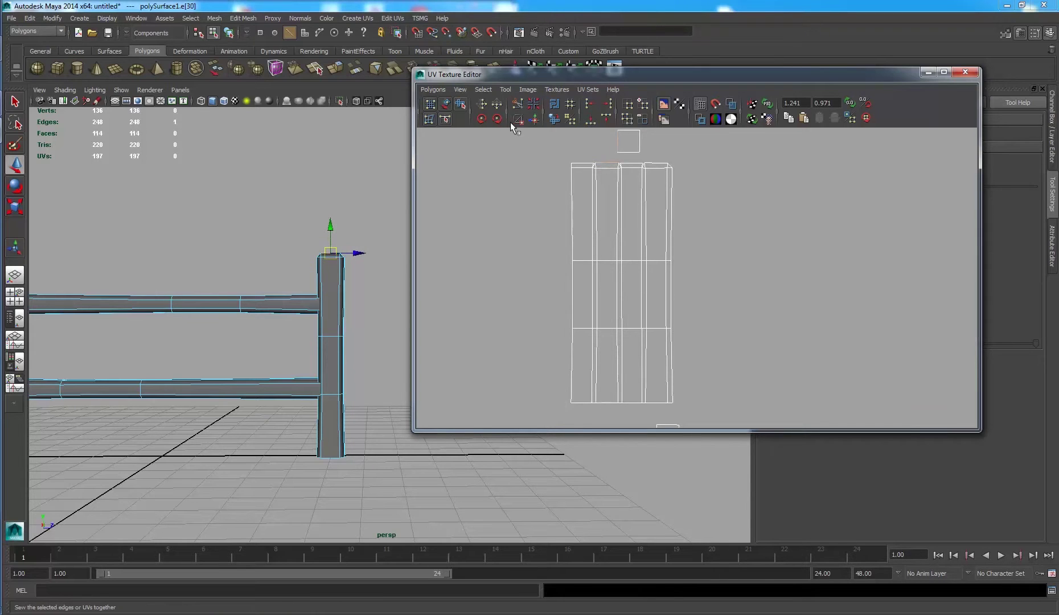
left_click(537, 120)
- Move the upper UV shell down and right, then frame the fence in the viewport
scroll(700, 168, "down", 2)
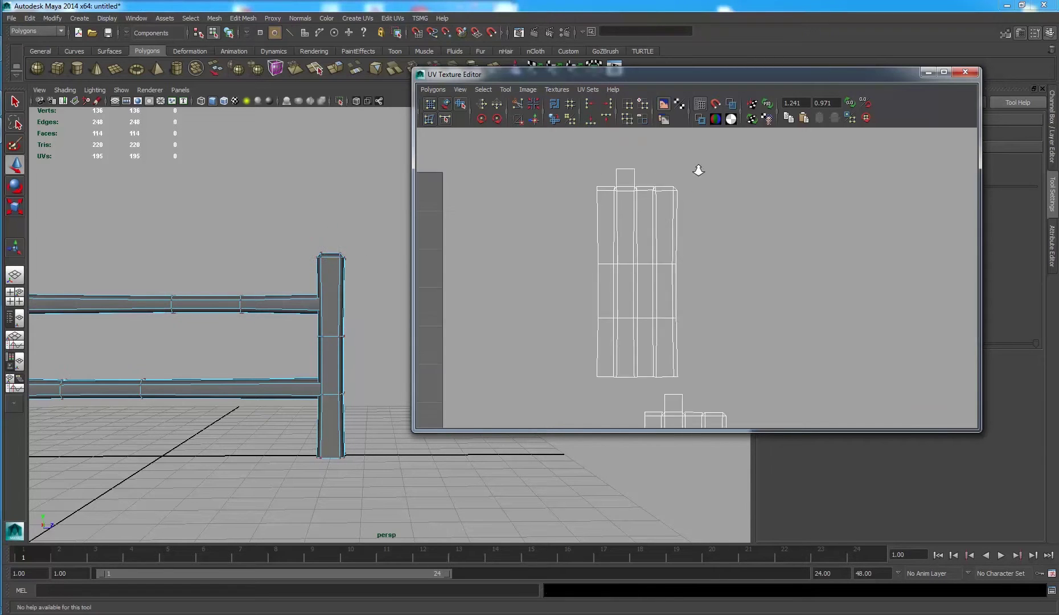
scroll(685, 257, "down", 2)
mouse_move(709, 279)
left_mouse_down()
mouse_move(748, 372)
mouse_move(732, 370)
left_mouse_up()
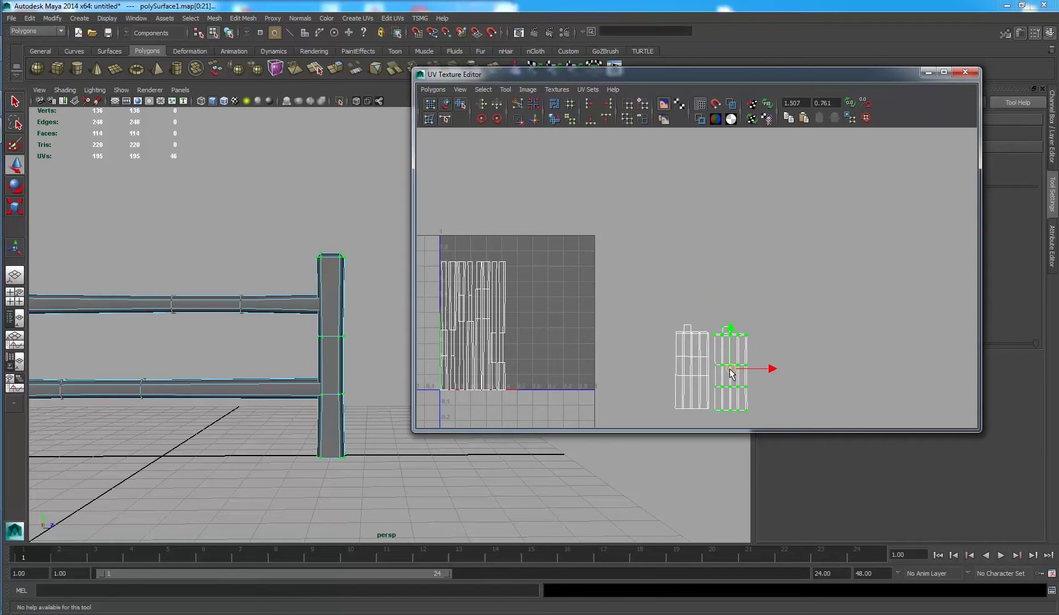
left_click(643, 312)
key("f")
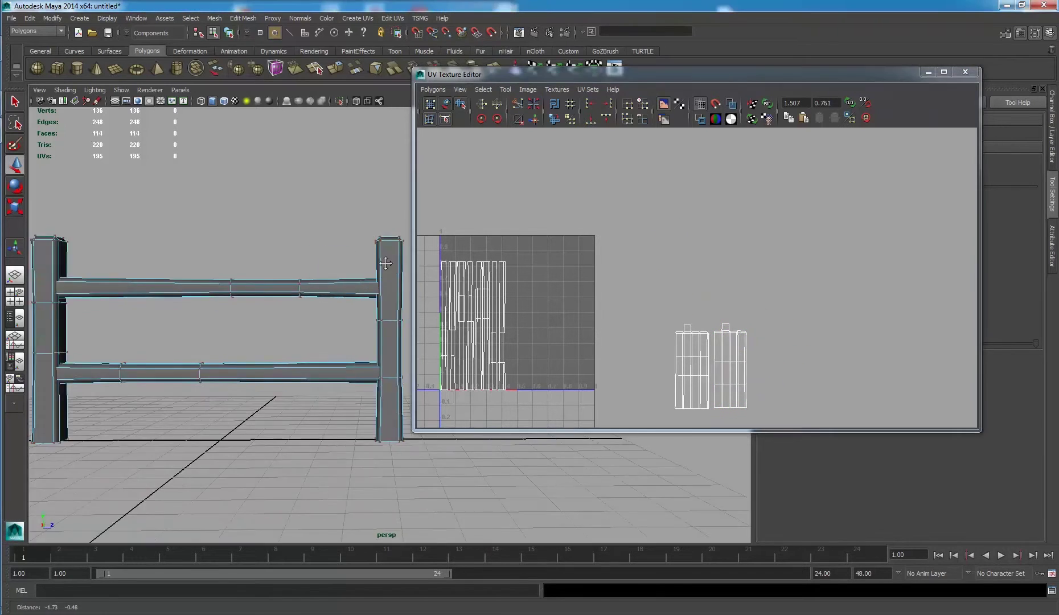
- Select the upper rail's edge loop, convert it to its UV shell, and move it up-right
right_click(318, 293)
left_click(313, 267)
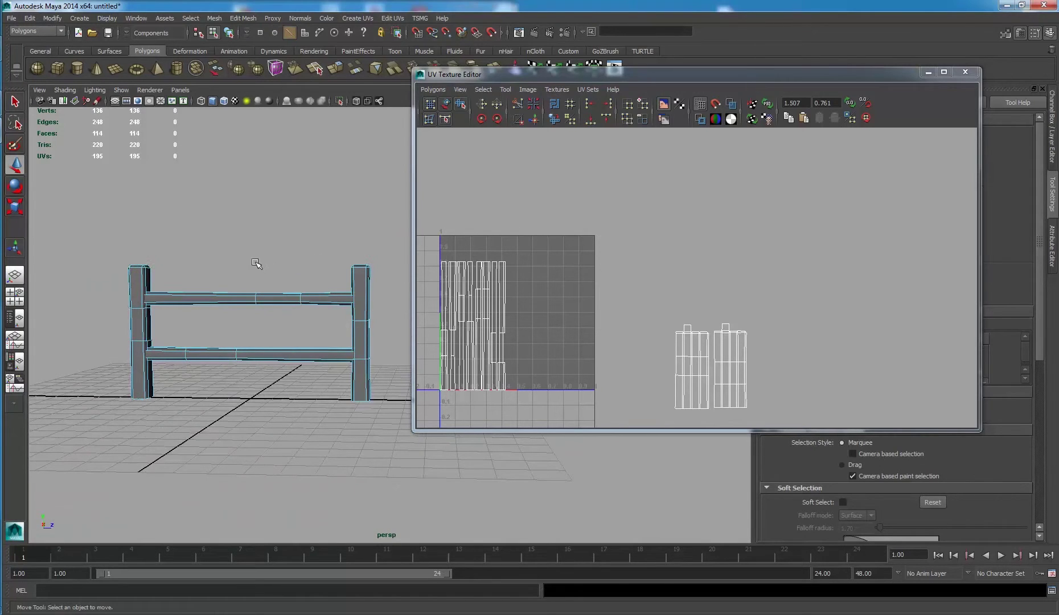
double_click(327, 310)
right_click(460, 318, "ctrl")
left_click(501, 303)
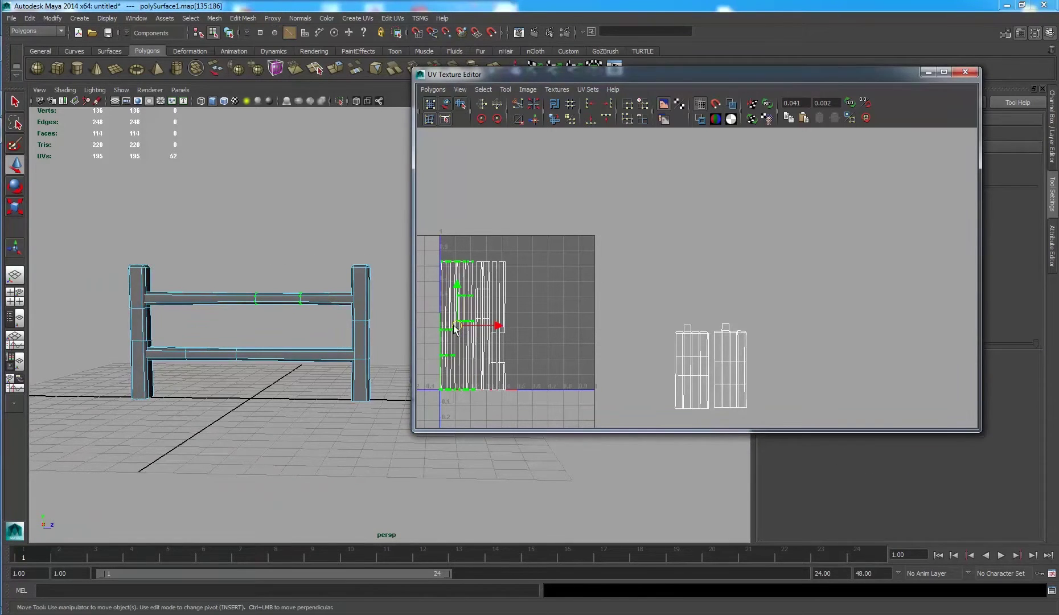
left_click_drag(458, 326, 600, 236)
key("w")
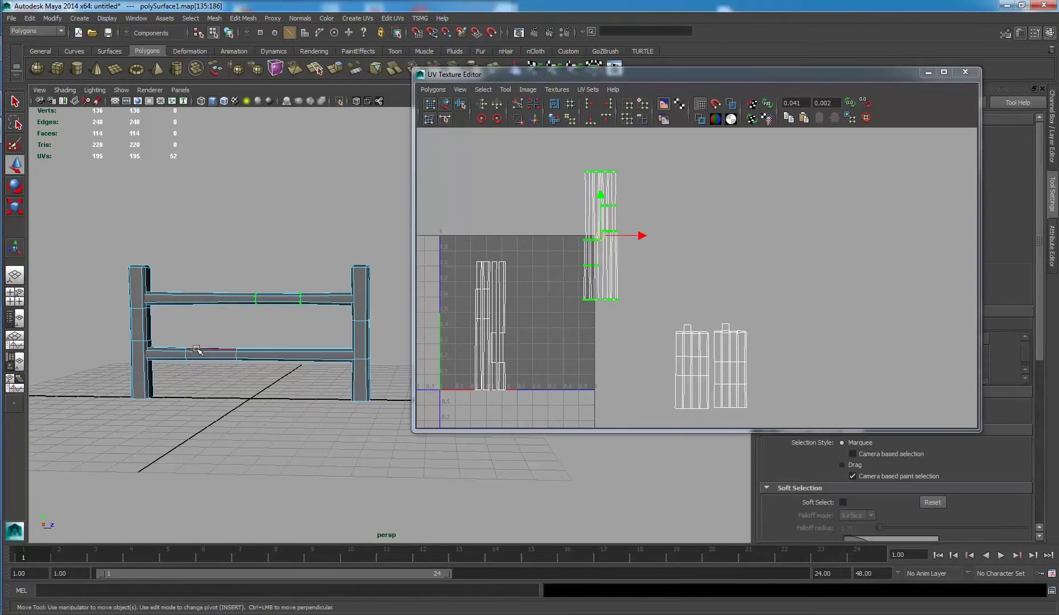
- Select the left rail shell's UVs, rotate it and stand it upright beside the other shell
double_click(244, 354)
mouse_move(446, 336)
right_mouse_down("alt")
mouse_move(531, 296)
mouse_move(628, 205)
right_mouse_up("alt")
left_click(630, 207)
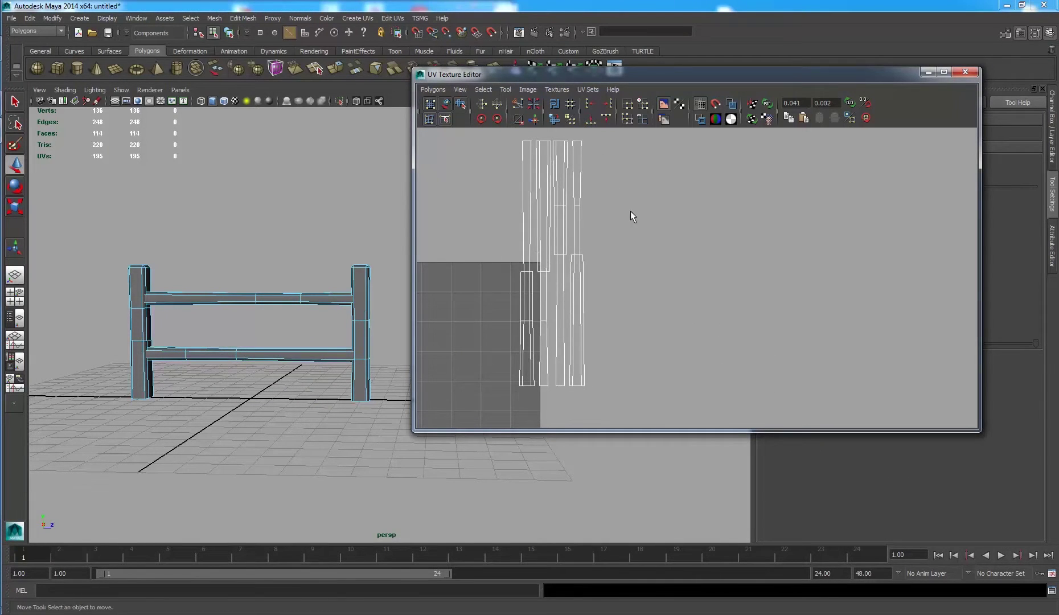
left_click_drag(599, 153, 600, 154)
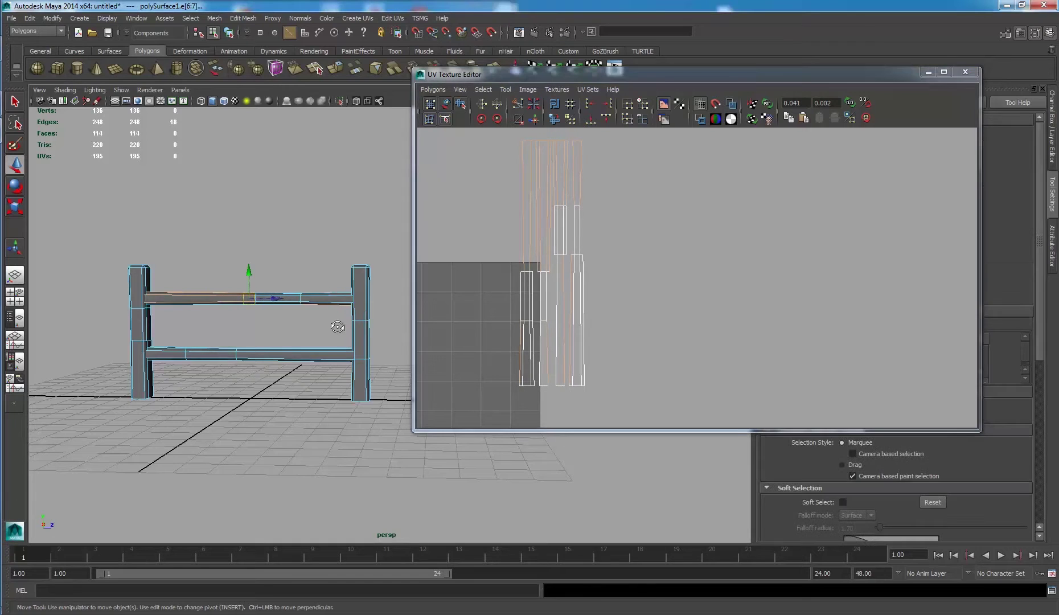
left_click_drag(336, 322, 327, 279, "alt")
left_click_drag(340, 322, 342, 319)
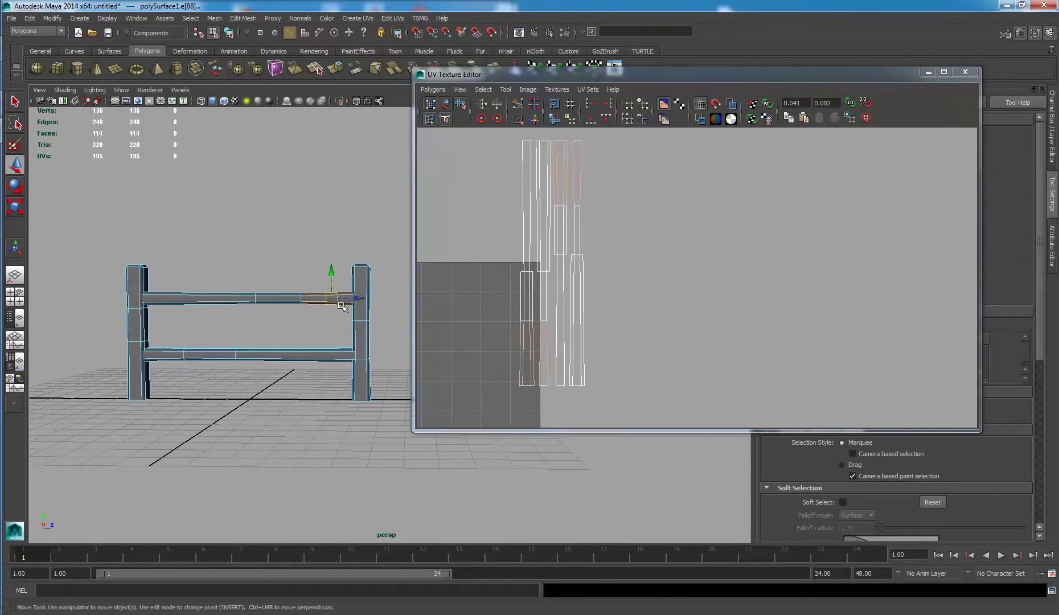
right_click_drag(527, 353, 570, 351)
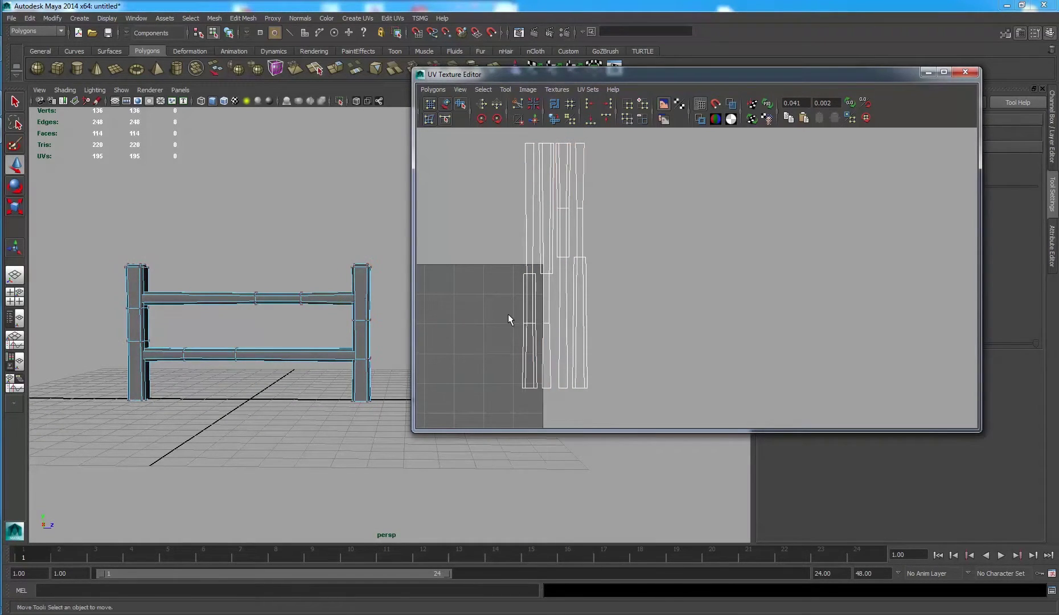
left_click_drag(508, 314, 550, 404)
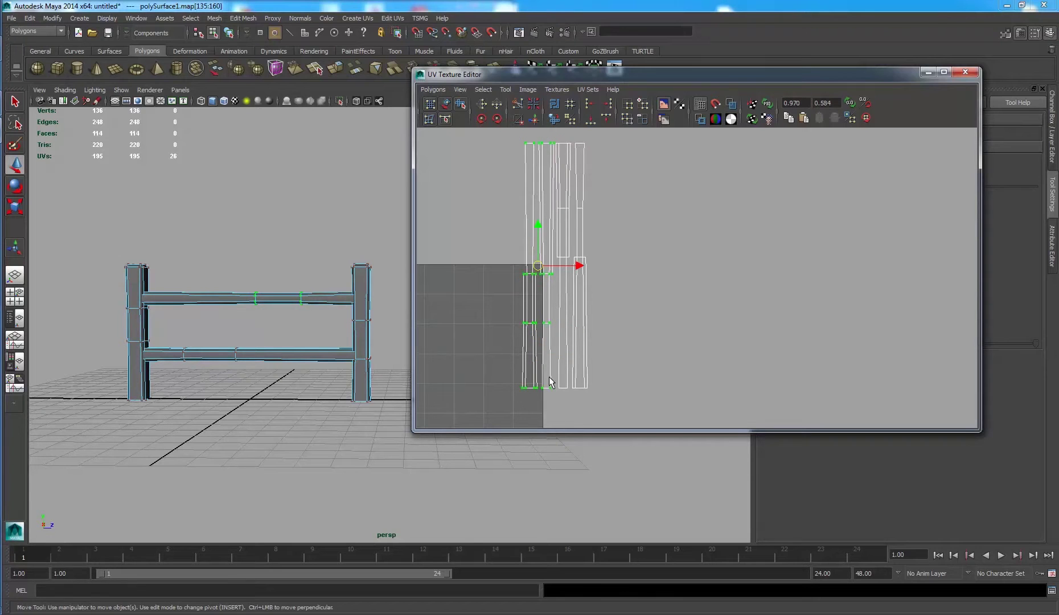
left_click(482, 119)
left_click(483, 118)
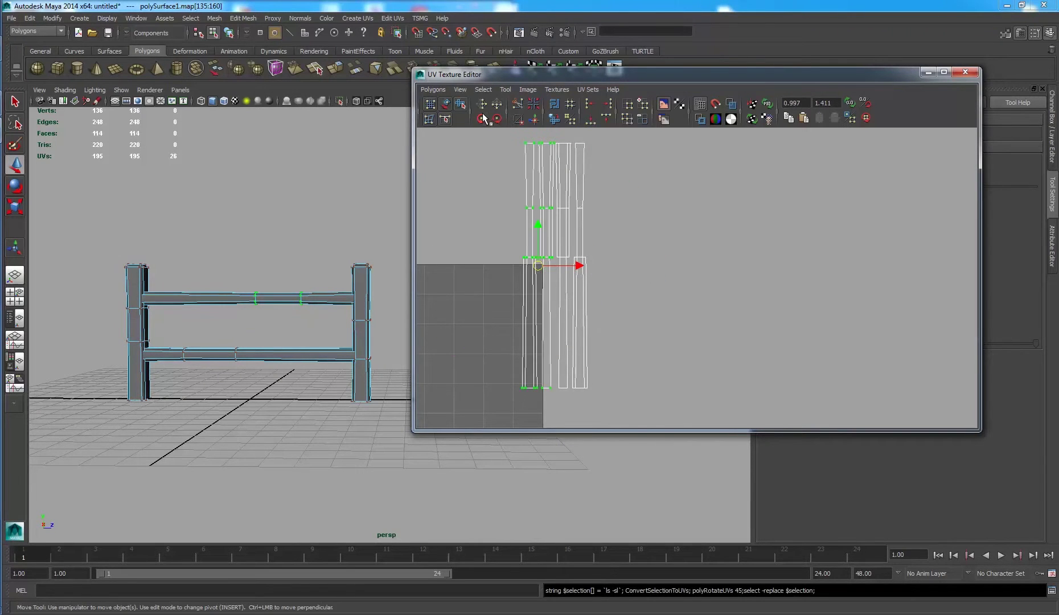
left_click_drag(570, 262, 491, 262)
left_click(576, 213)
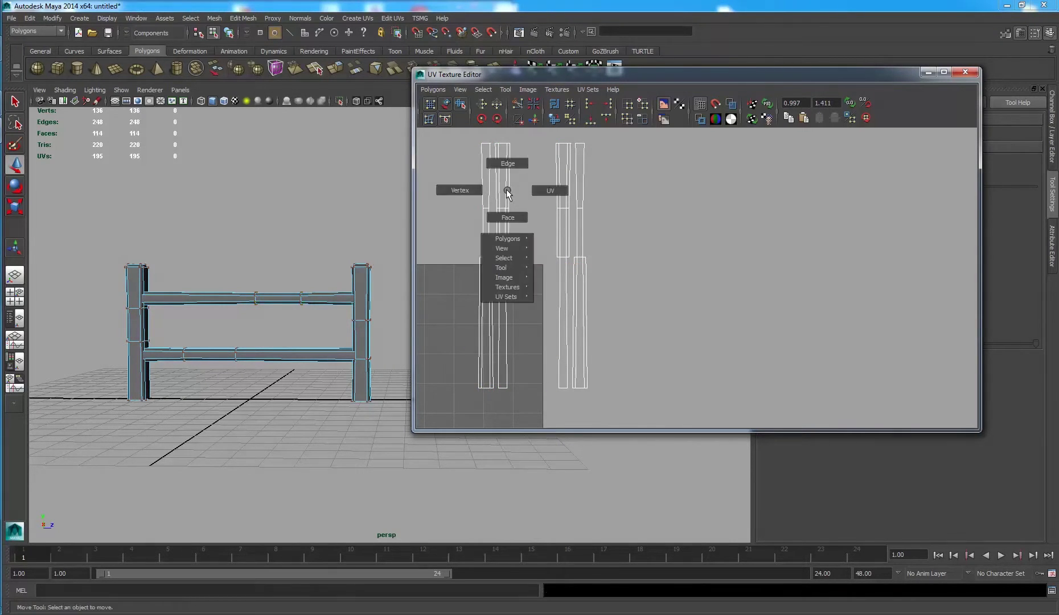
- Sew the shared border edges, cutting one edge, until the strips form one four-column shell
right_click_drag(497, 189, 500, 182)
left_click_drag(502, 185, 543, 320)
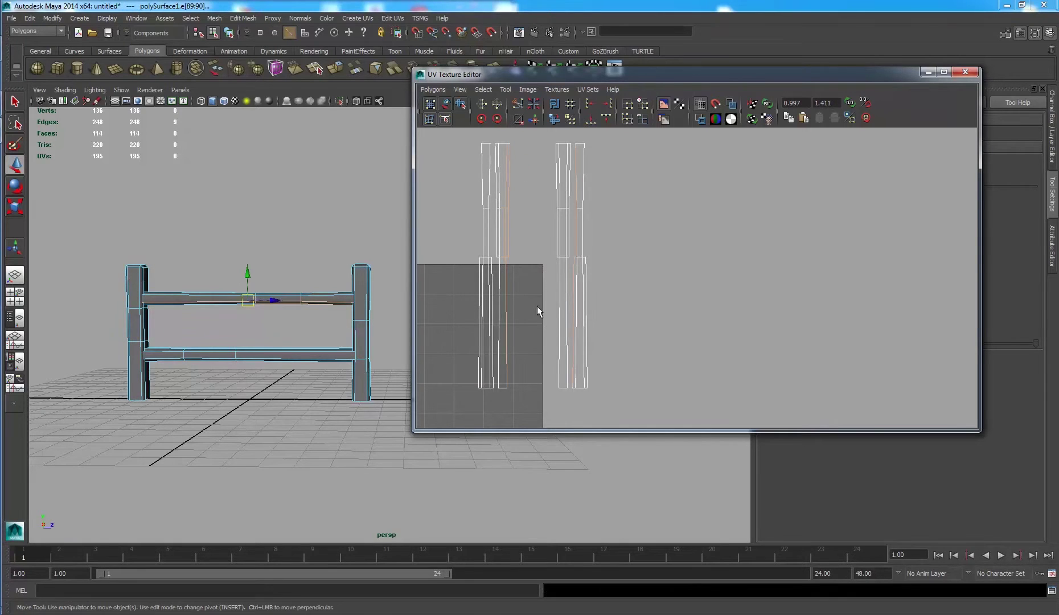
right_click_drag(573, 181, 543, 212, "shift")
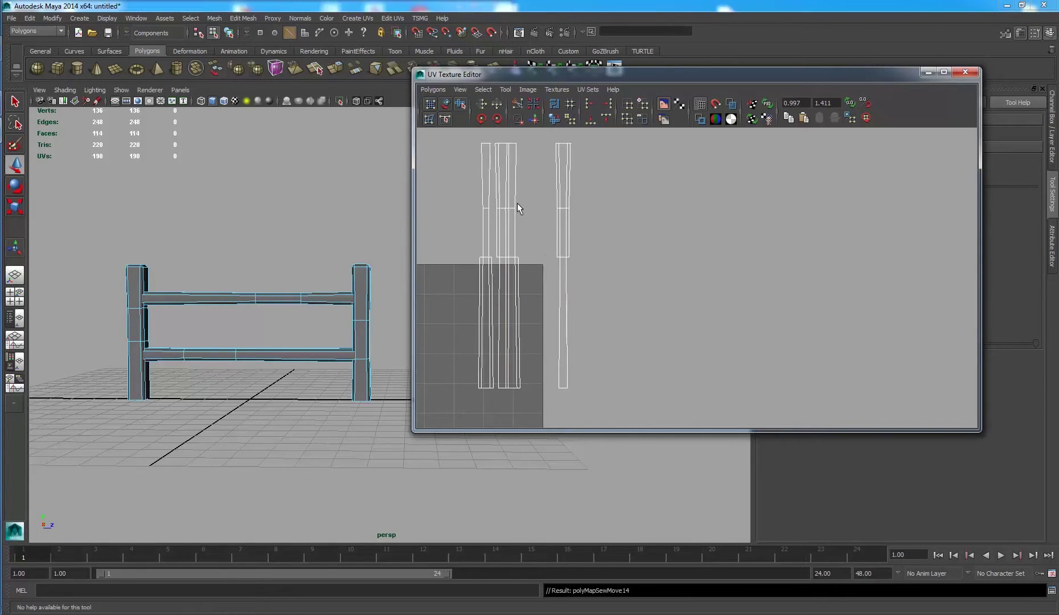
left_click(527, 280)
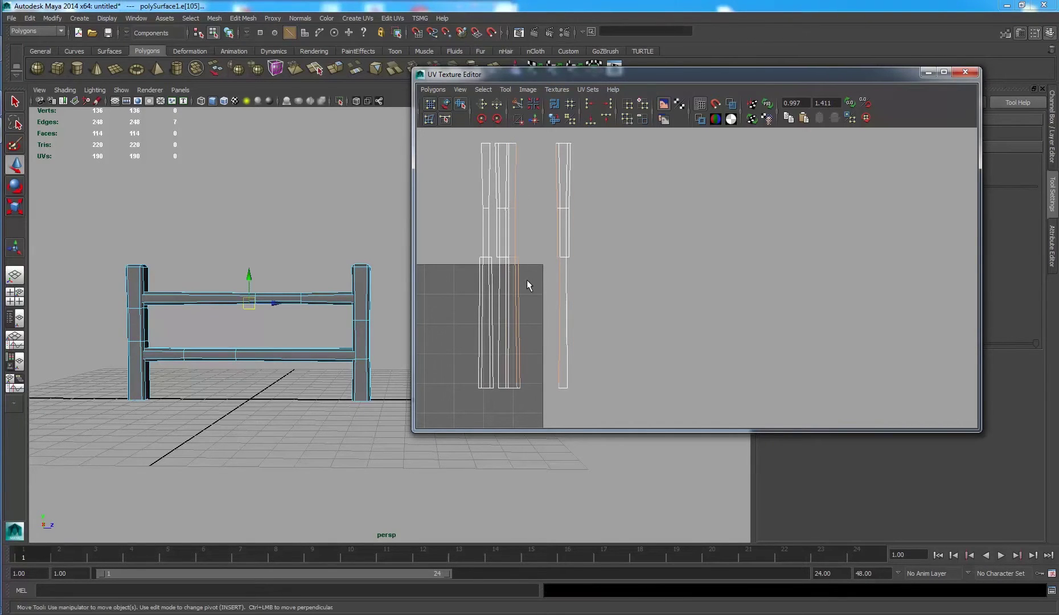
left_click(533, 118)
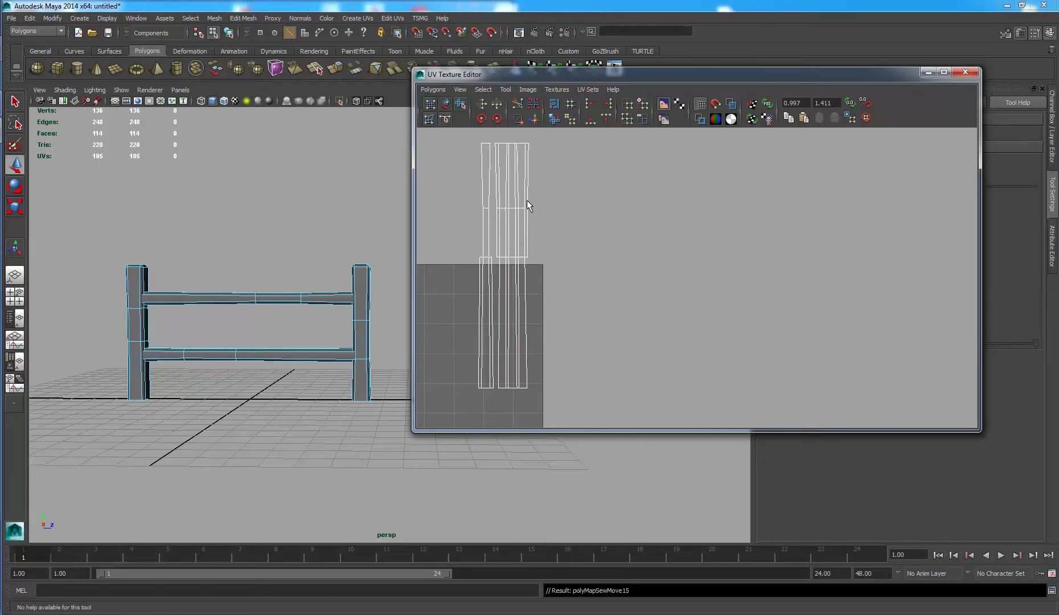
left_click(533, 119)
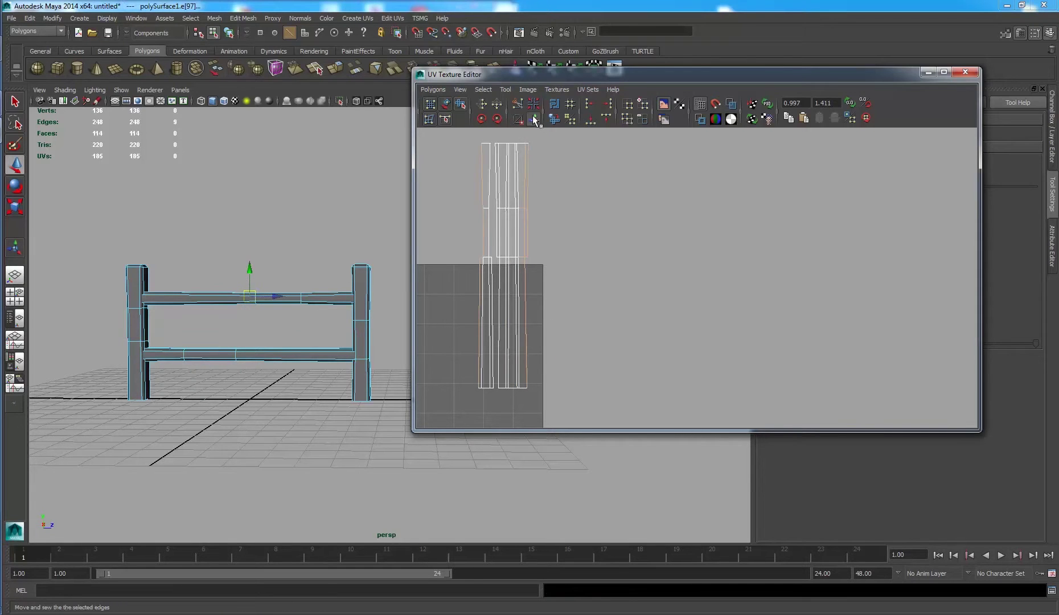
left_click(534, 297)
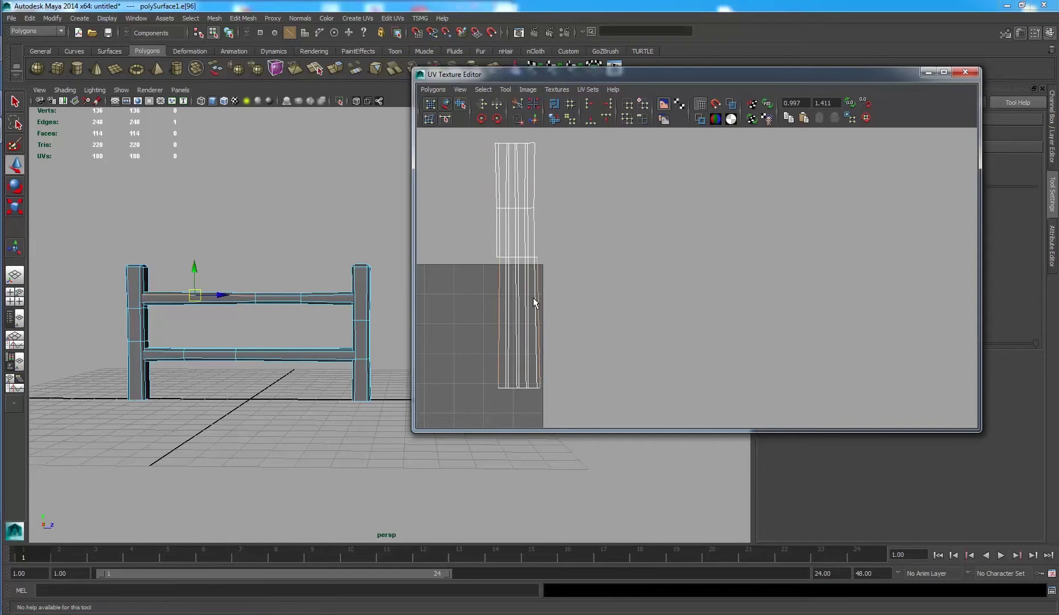
left_click(516, 105)
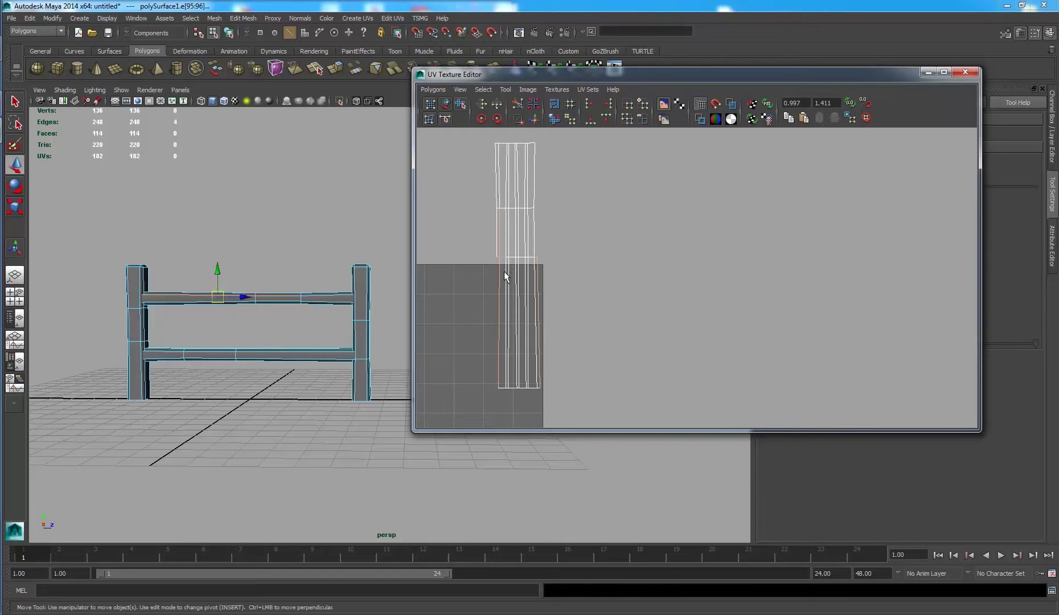
left_click(533, 118)
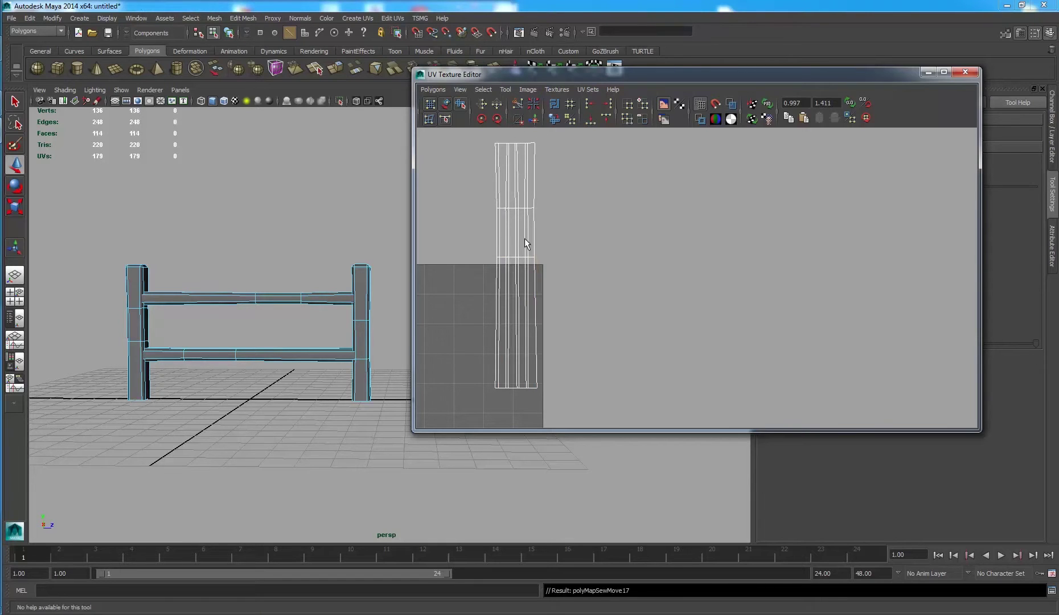
- Place the sewn rail UV shell just left of the 0–1 square
scroll(537, 177, "down", 3)
left_click_drag(618, 343, 618, 343)
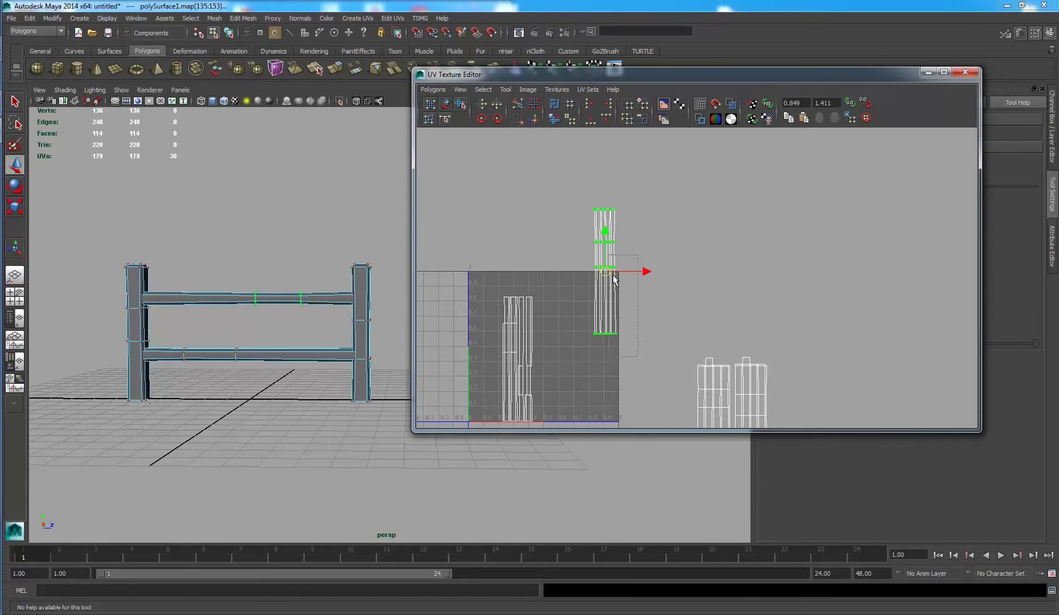
left_click_drag(604, 267, 651, 369)
middle_click_drag(652, 375, 660, 259, "alt")
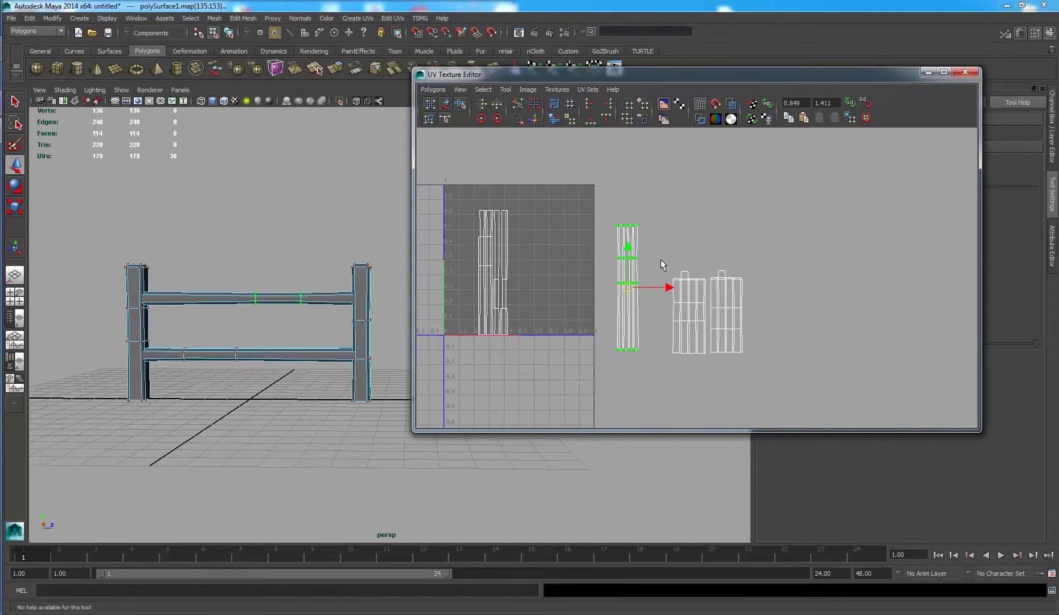
left_click_drag(660, 259, 679, 256)
left_click(585, 268)
middle_click_drag(533, 261, 606, 279, "alt")
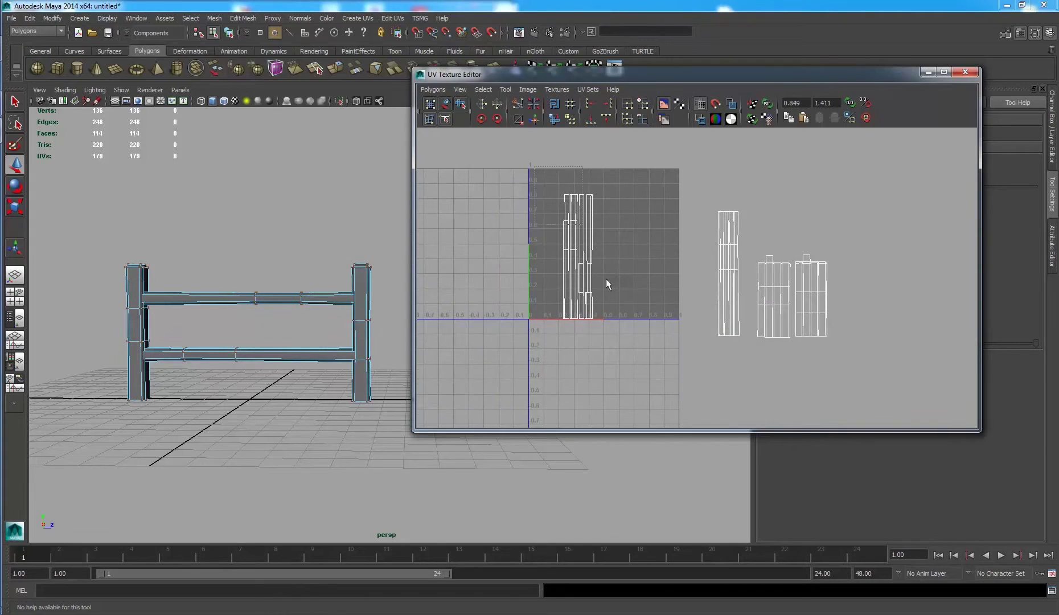
mouse_move(563, 219)
left_mouse_down()
mouse_move(594, 301)
mouse_move(485, 299)
left_mouse_up()
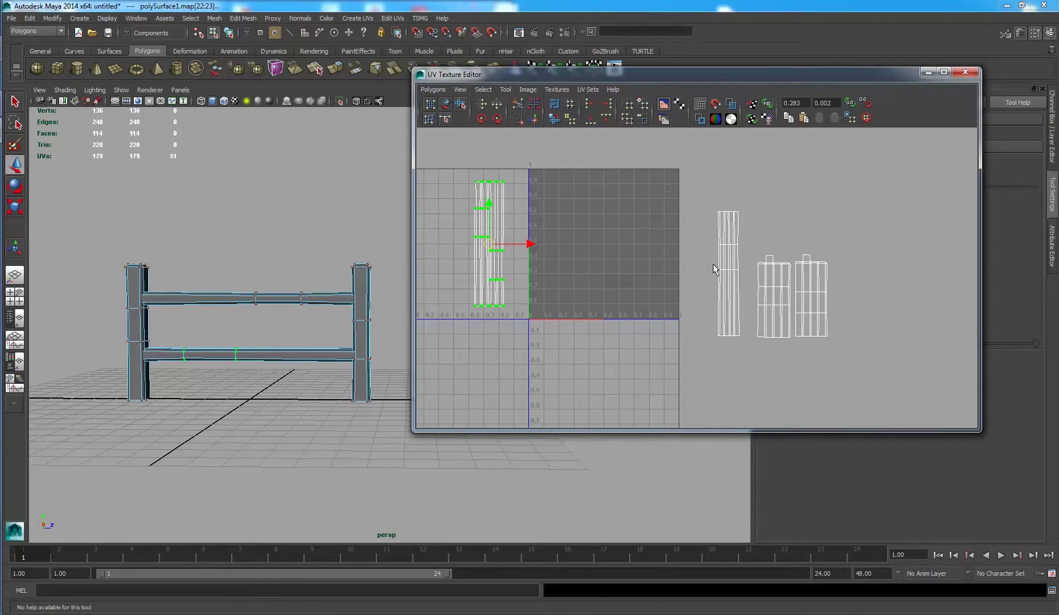
- Move the three right-hand shells into the 0–1 square and zoom in on them
left_click_drag(706, 200, 891, 344)
left_click_drag(771, 275, 588, 254)
left_click(678, 357)
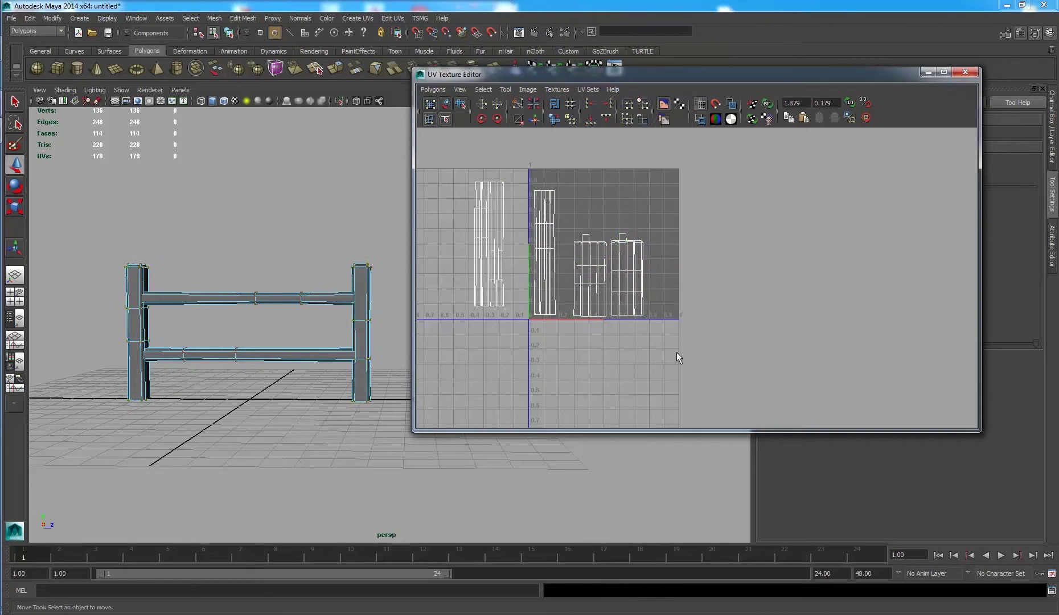
middle_click_drag(545, 296, 653, 298, "alt")
scroll(645, 294, "up", 3)
scroll(641, 294, "up", 1)
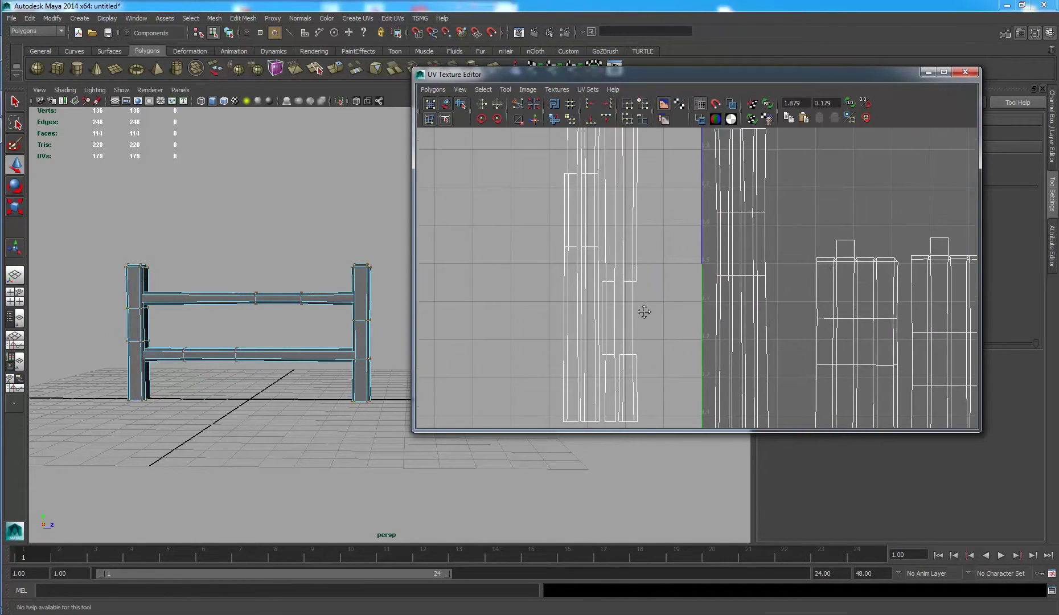
scroll(631, 294, "up", 1)
- Select the right column's UV shell, rotate it and slide it next to its neighbour
right_click(635, 275)
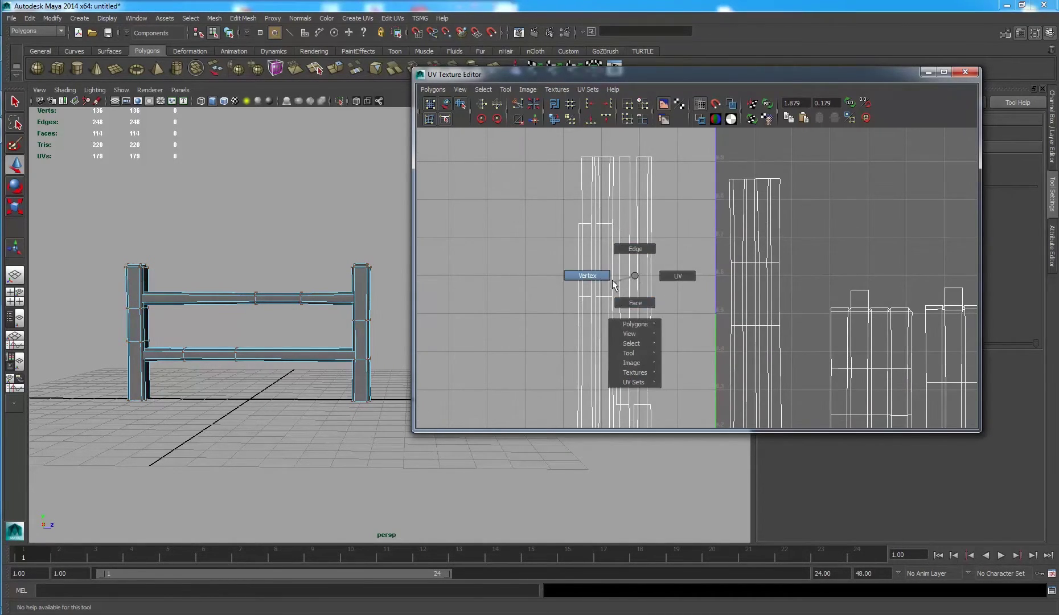
right_click_drag(624, 293, 678, 276)
left_click_drag(679, 249, 679, 250)
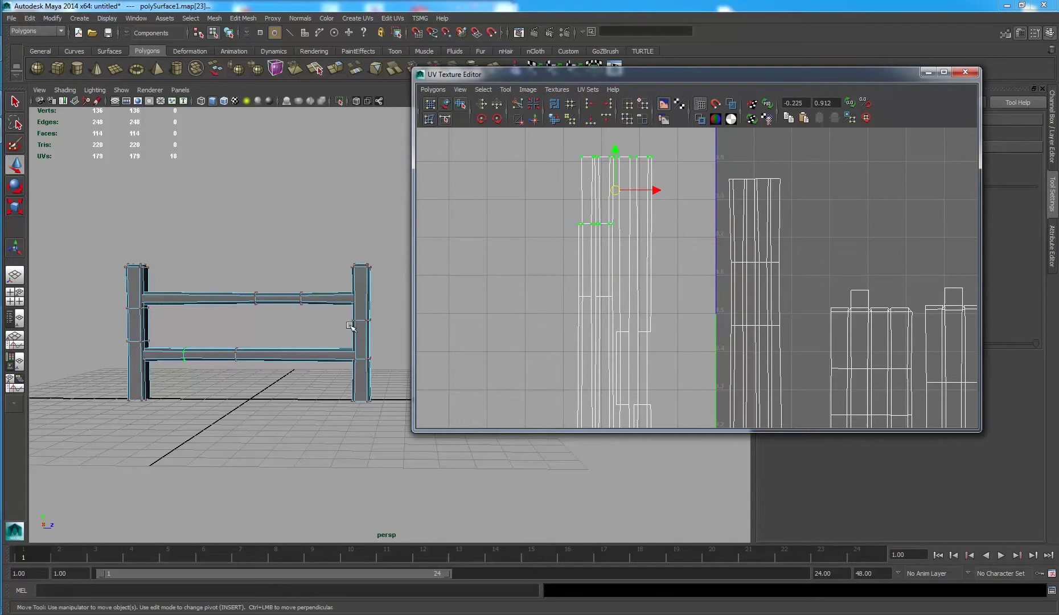
mouse_move(310, 310)
left_mouse_down("alt")
mouse_move(413, 299)
mouse_move(473, 312)
mouse_move(482, 348)
mouse_move(246, 295)
mouse_move(285, 266)
mouse_move(183, 272)
mouse_move(216, 336)
left_mouse_up("alt")
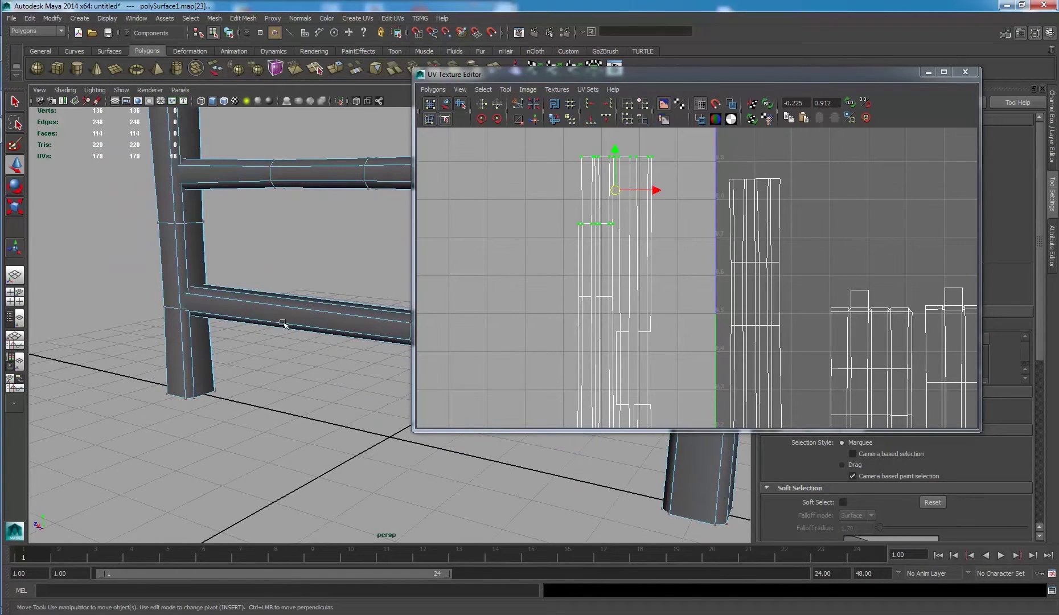
mouse_move(283, 323)
left_mouse_down("alt")
mouse_move(205, 284)
mouse_move(273, 299)
left_mouse_up("alt")
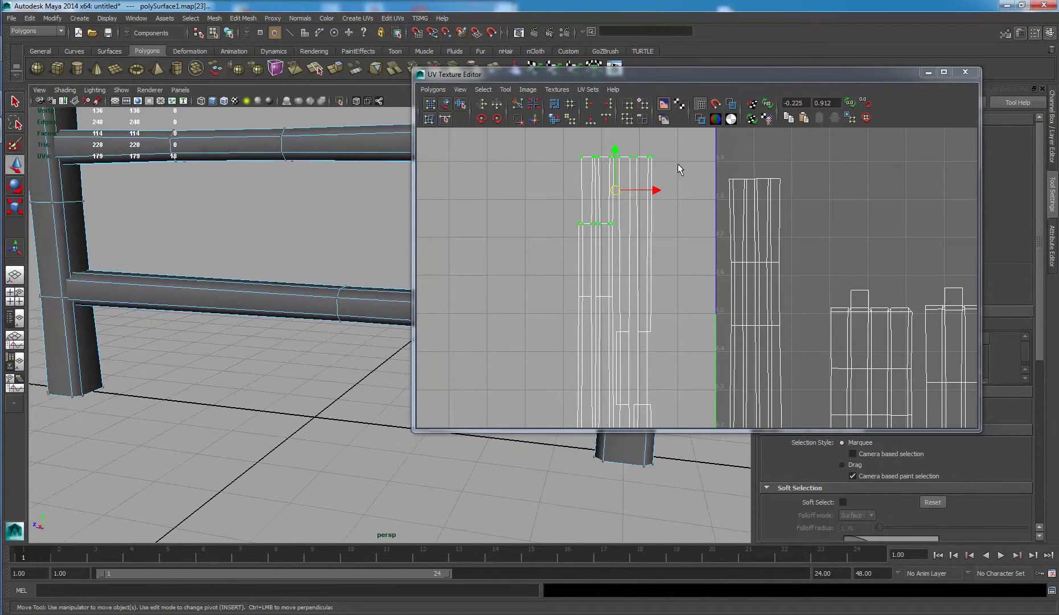
left_click_drag(615, 149, 680, 164)
key("greater")
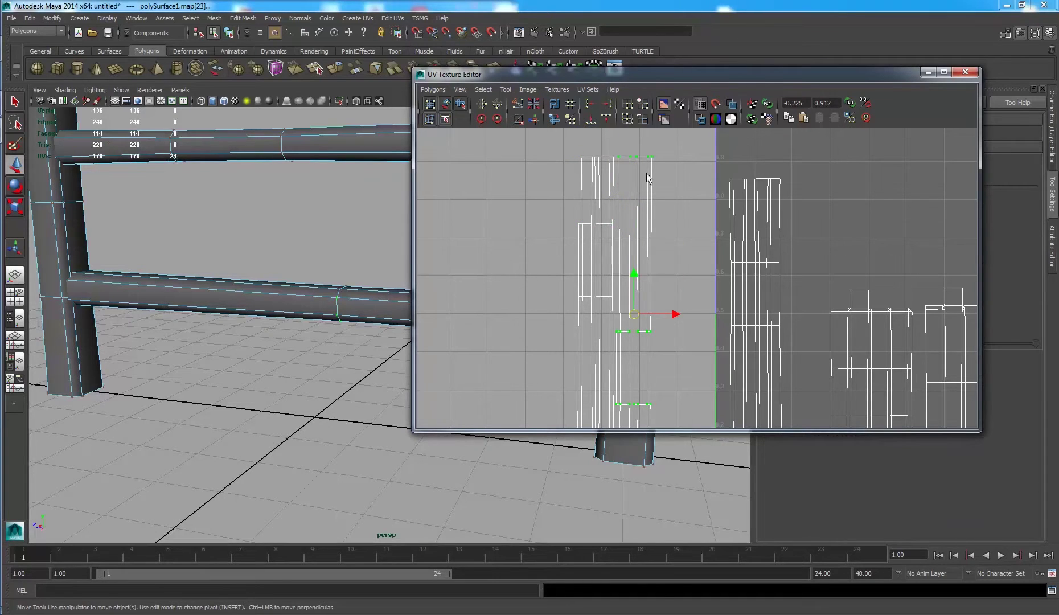
left_click(501, 119)
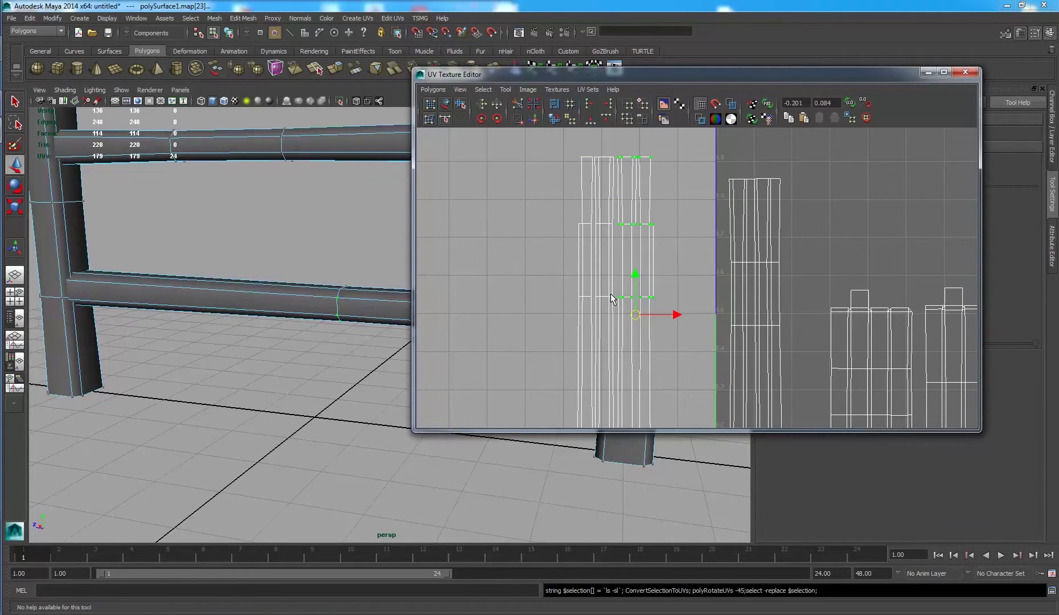
left_click_drag(645, 315, 653, 315)
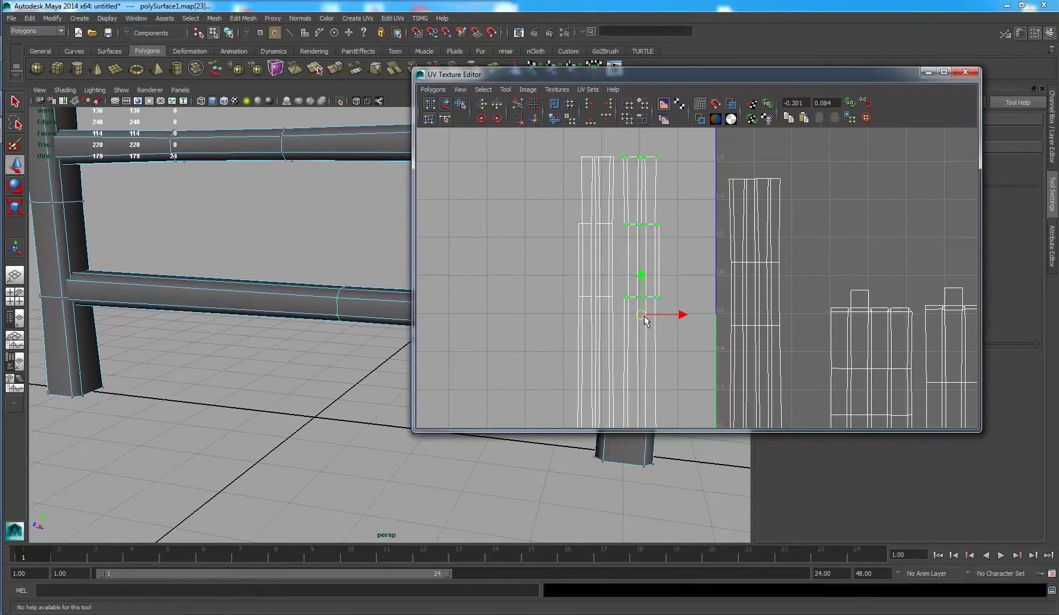
left_click(661, 212)
- Move-and-sew the right and left strips onto their adjacent shells
left_click(683, 300)
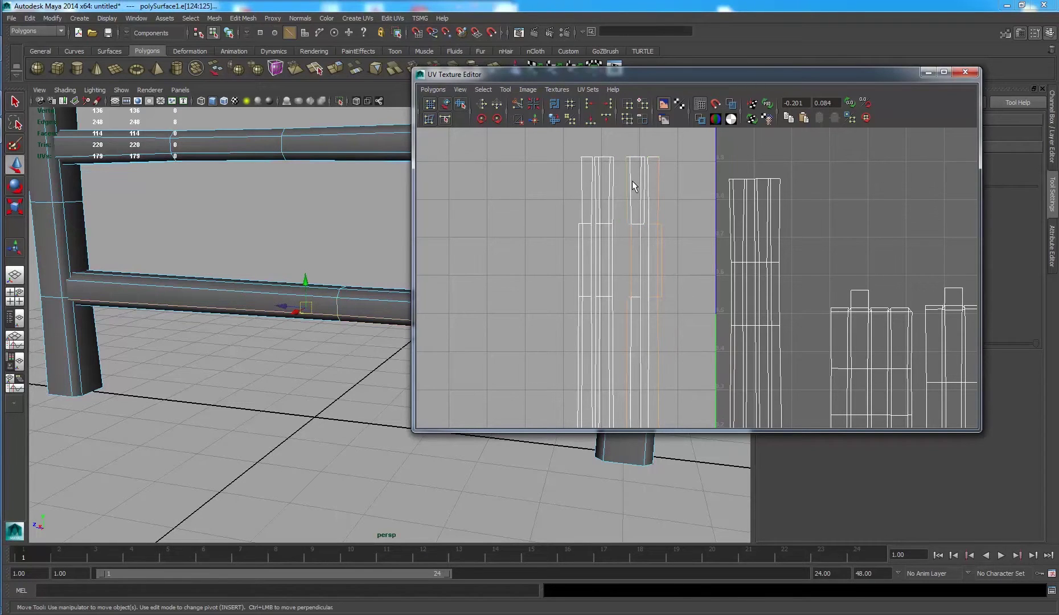
left_click(535, 120)
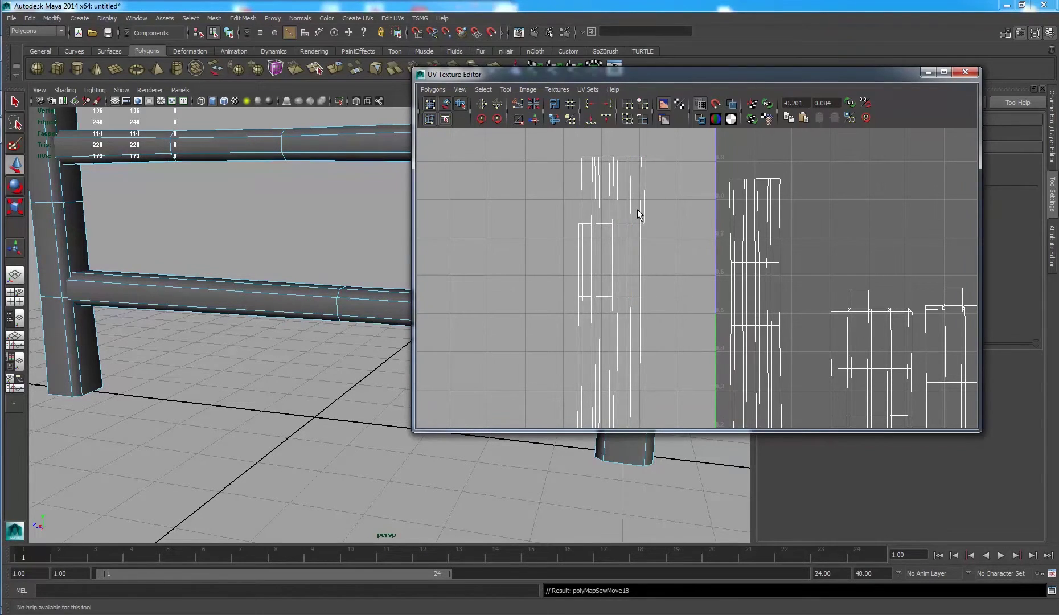
left_click(675, 322)
left_click(535, 121)
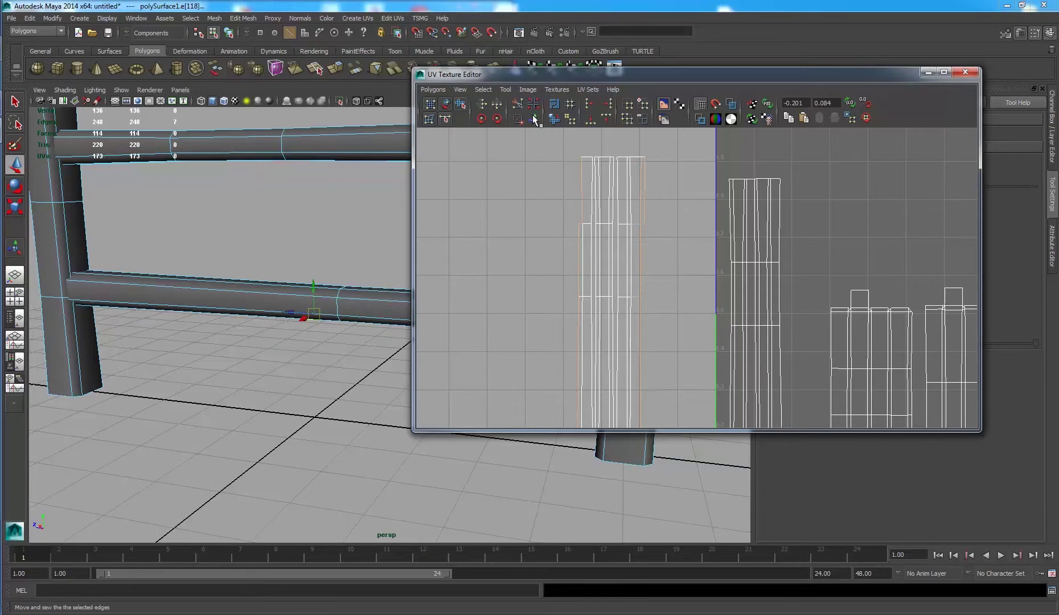
- Slide the middle column toward its partner and sew the two post shells along the shared edge
key("w")
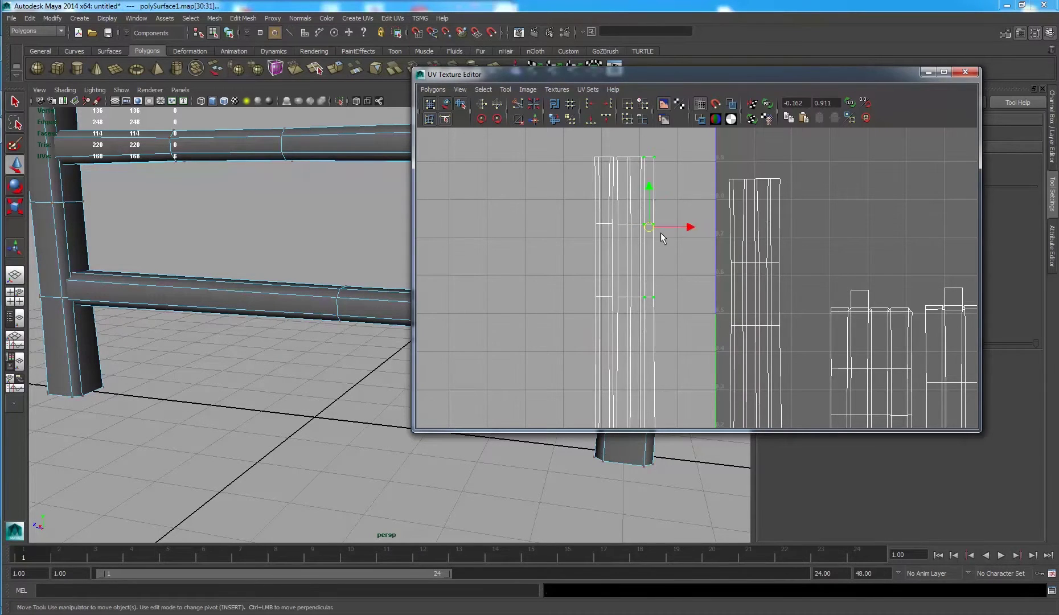
mouse_move(648, 255)
left_mouse_down()
mouse_move(669, 301)
mouse_move(561, 314)
left_mouse_up()
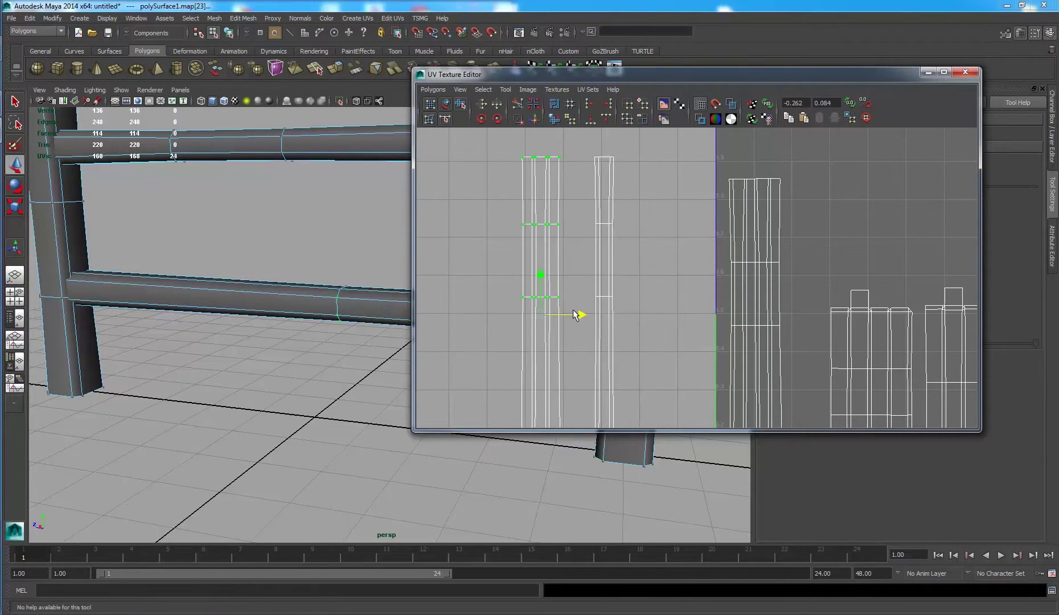
right_click_drag(620, 232, 584, 228)
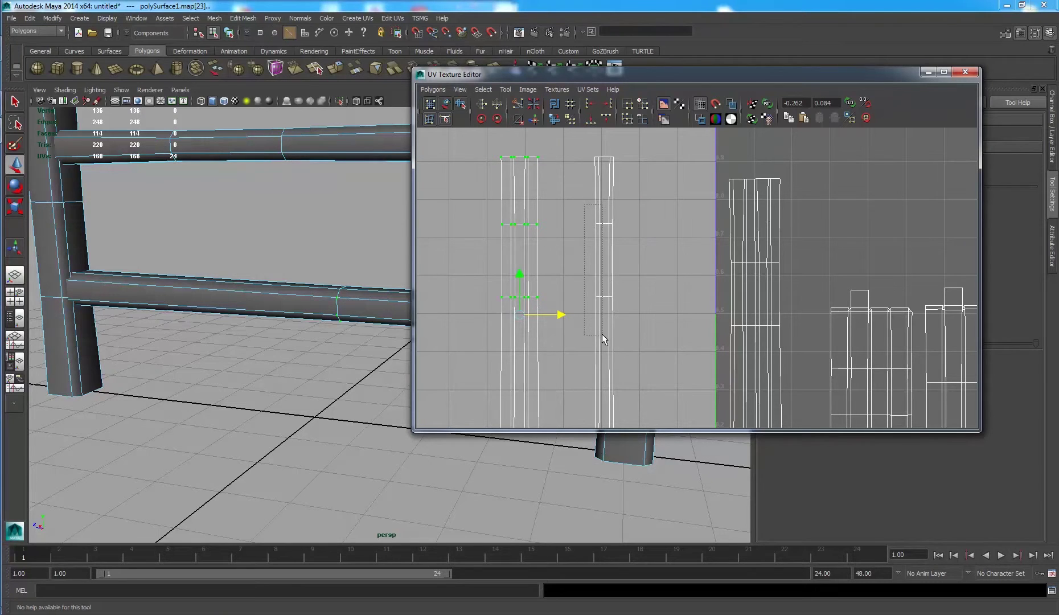
left_click_drag(603, 339, 602, 339)
left_click(535, 120)
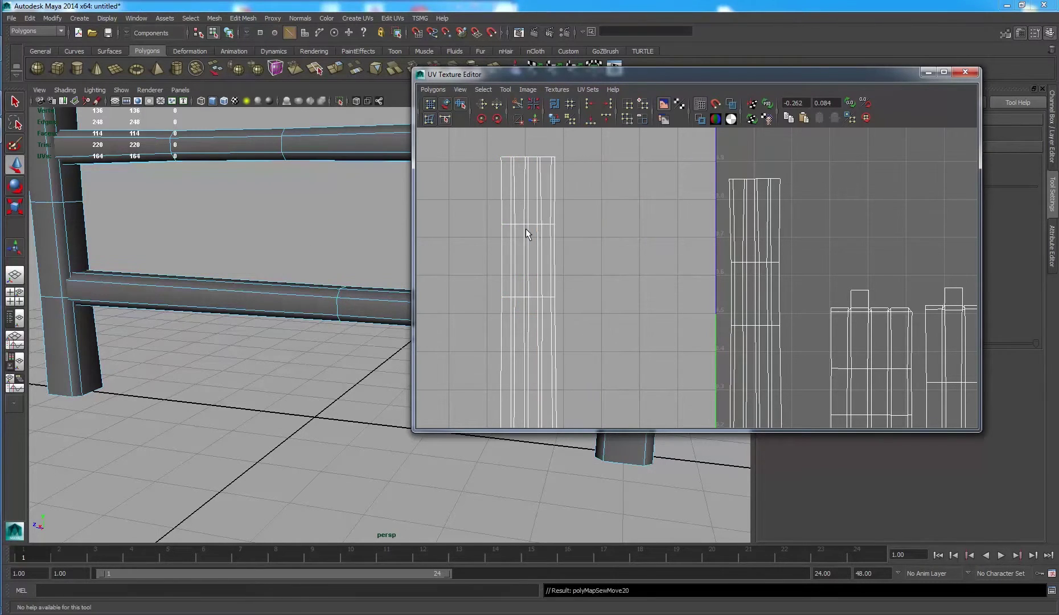
- Move the joined post shell into the 0–1 square with the rest
right_click_drag(527, 234, 567, 230)
key("a")
left_click_drag(561, 207, 650, 418)
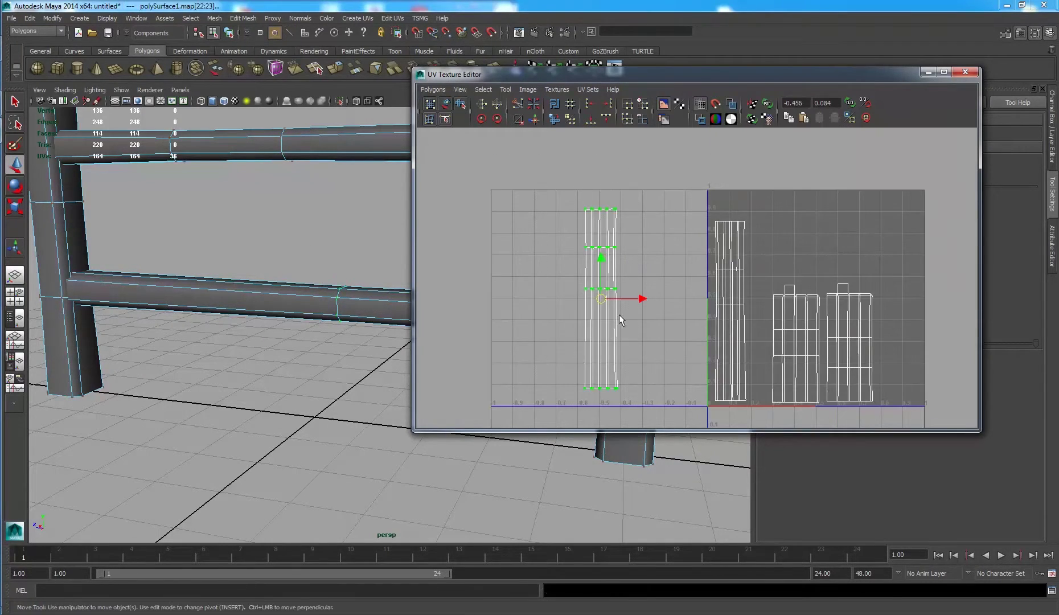
left_click_drag(600, 301, 900, 309)
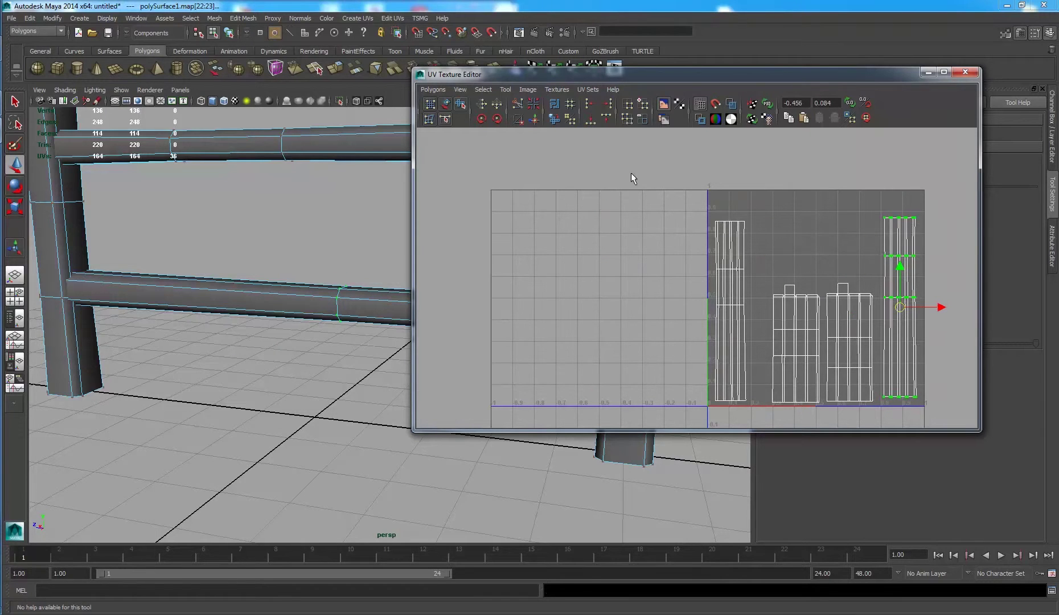
- Run Layout UVs to pack all fence shells into 0–1, then return to object mode (F8)
left_click(554, 104)
middle_click_drag(785, 237, 698, 224, "alt")
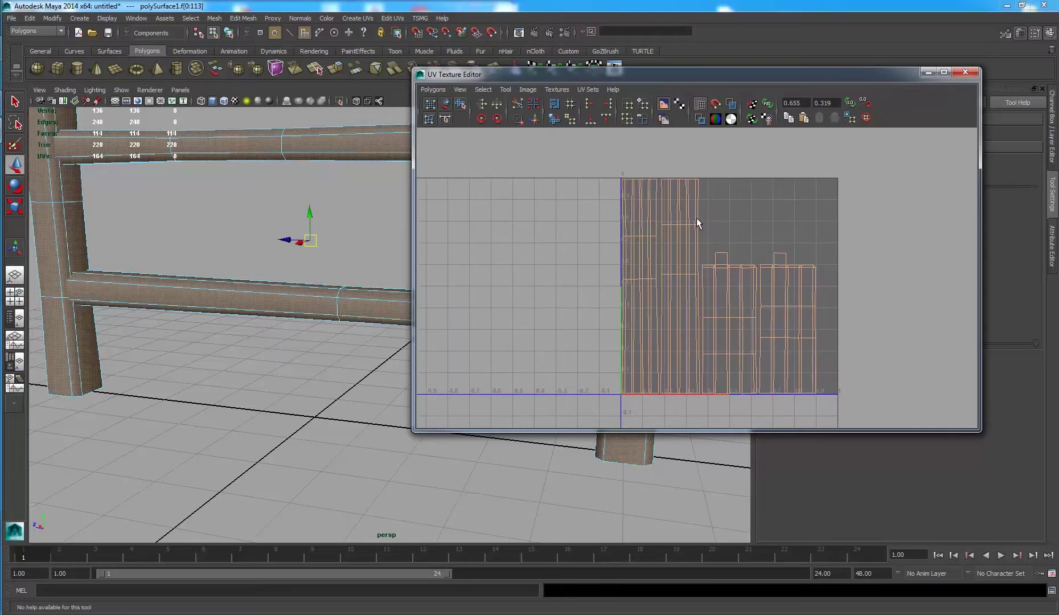
left_click(763, 198)
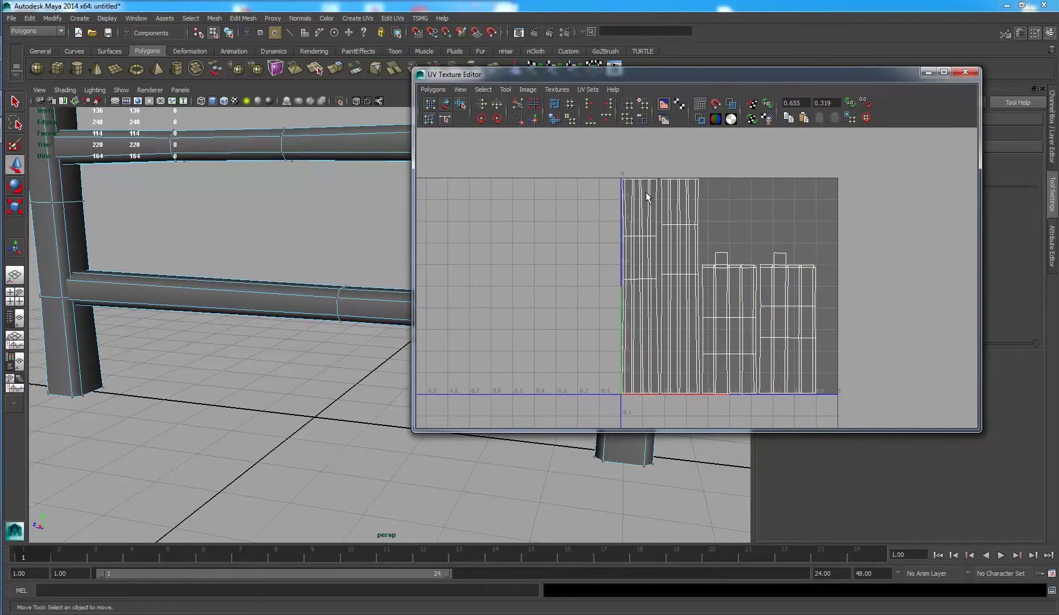
scroll(647, 194, "up", 2)
scroll(598, 218, "up", 2)
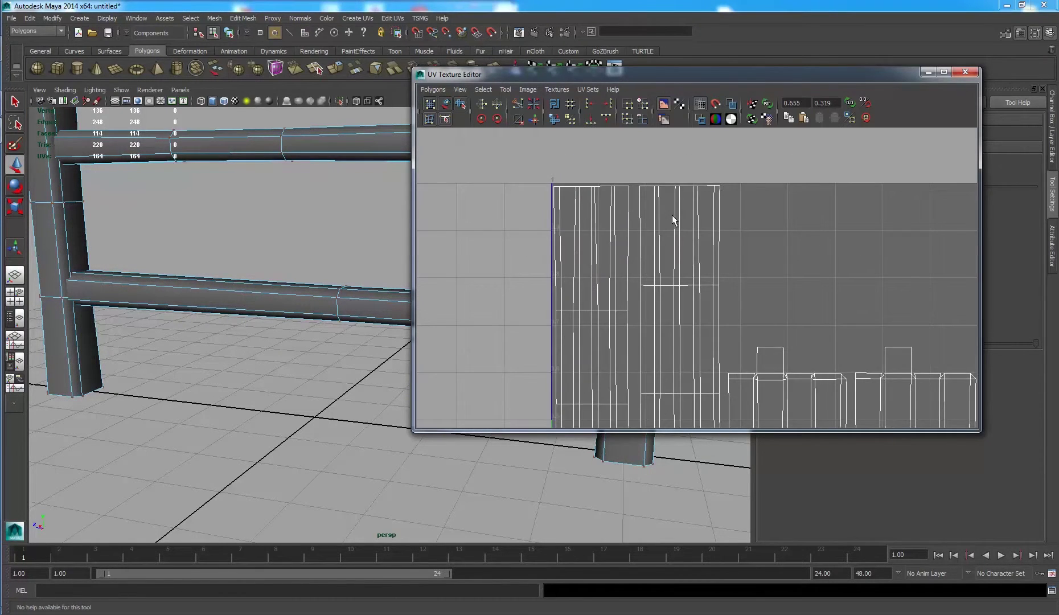
mouse_move(673, 220)
middle_mouse_down("alt")
mouse_move(563, 236)
mouse_move(613, 254)
middle_mouse_up("alt")
scroll(564, 251, "down", 5)
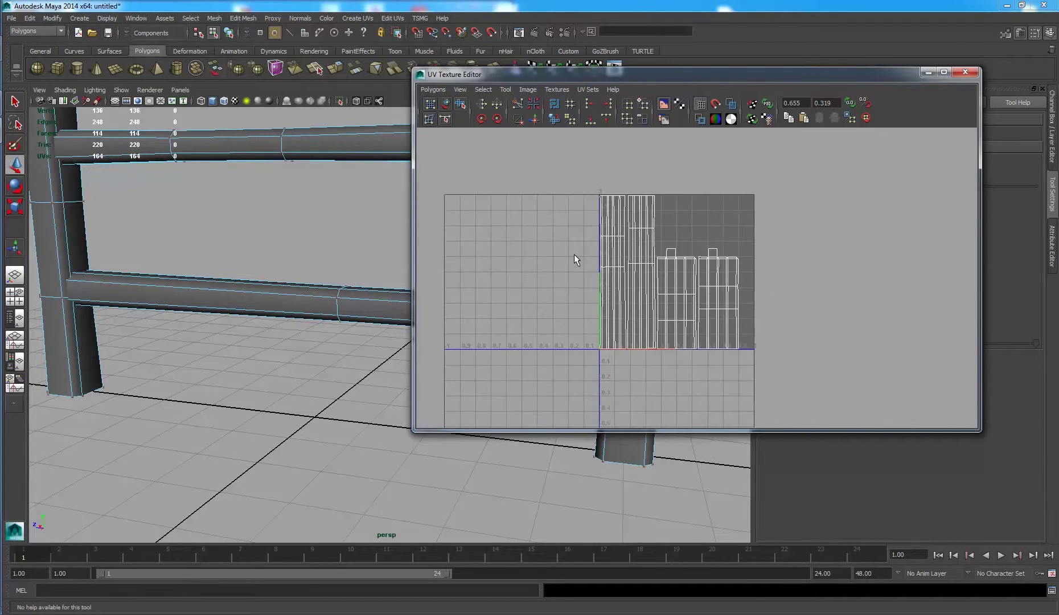
key("F8")
- Close the UV Texture Editor and delete the fence's construction history
key("w")
scroll(370, 171, "down", 5)
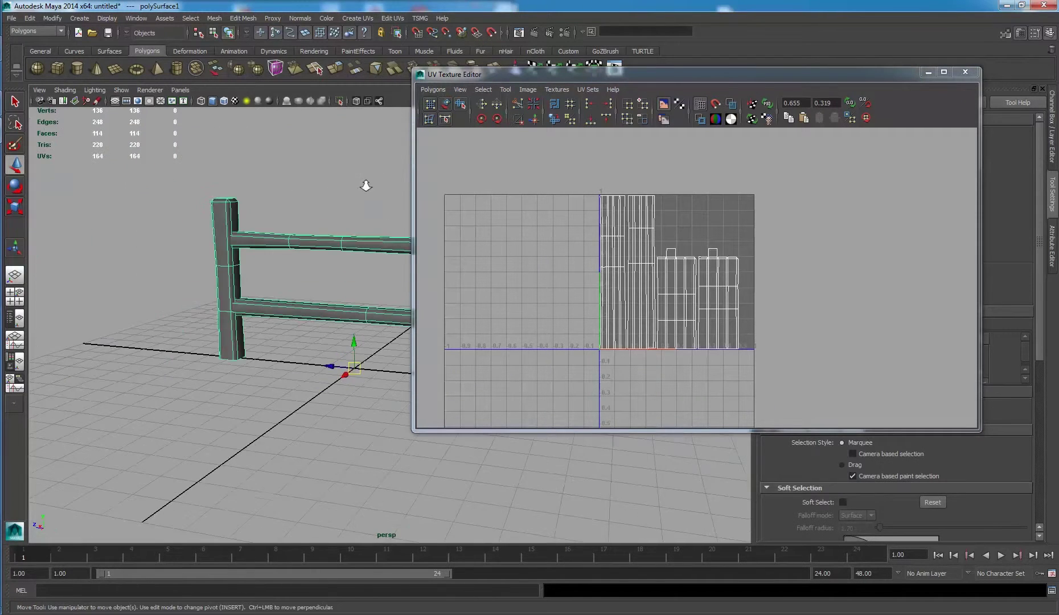
left_click(967, 74)
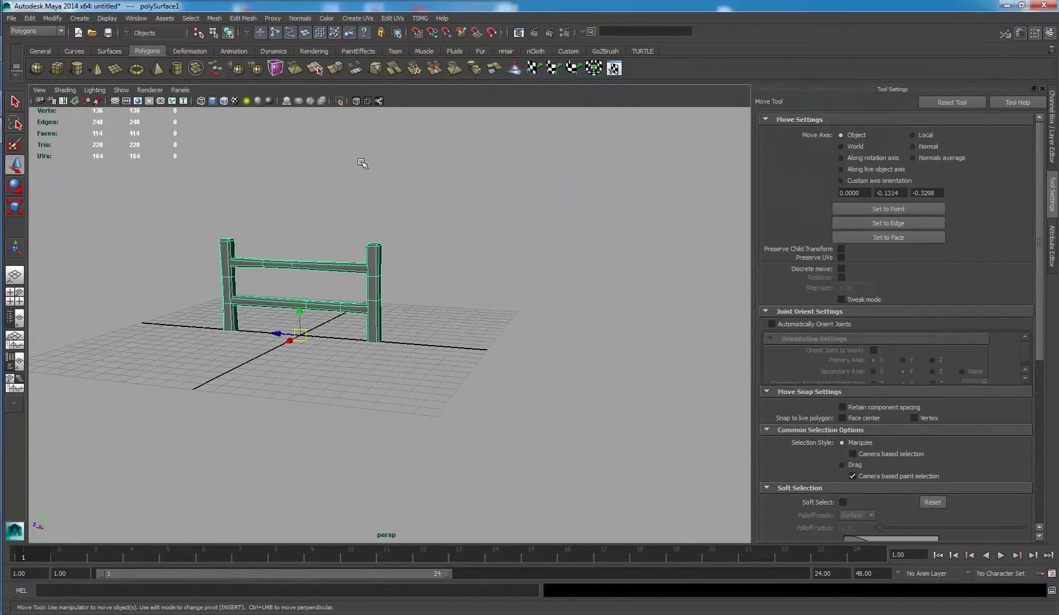
left_click(31, 18)
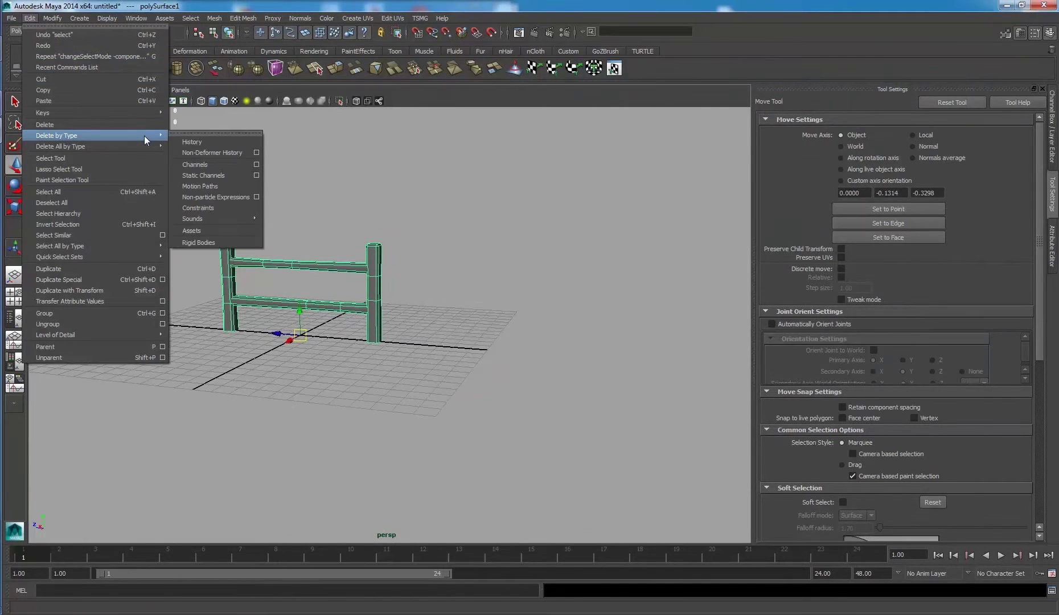
left_click(237, 141)
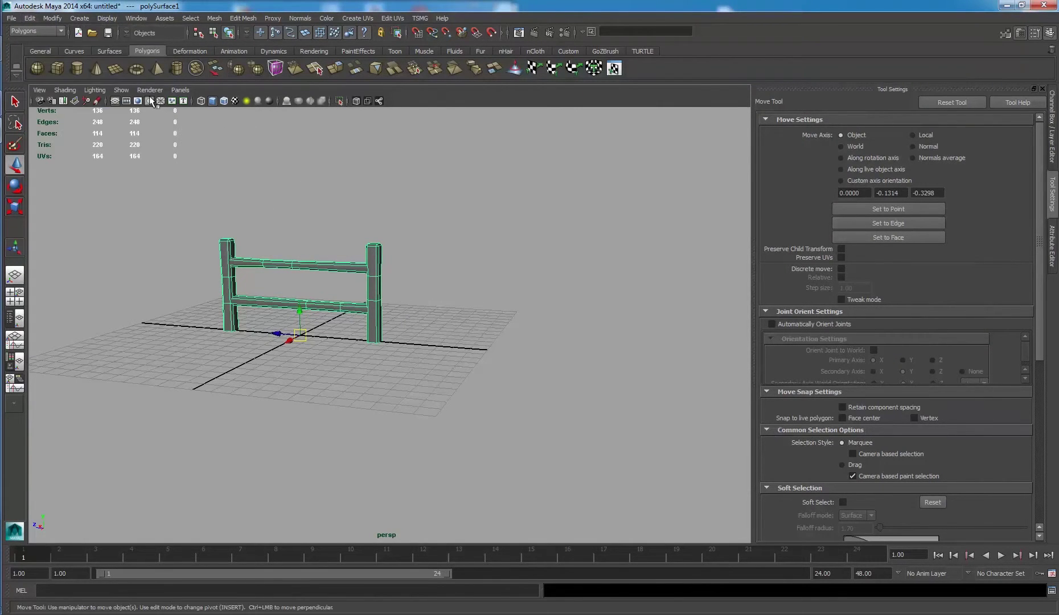
- Freeze the fence's transformations and review its channel values and shape attributes
left_click(52, 18)
left_click(84, 55)
left_click(1053, 128)
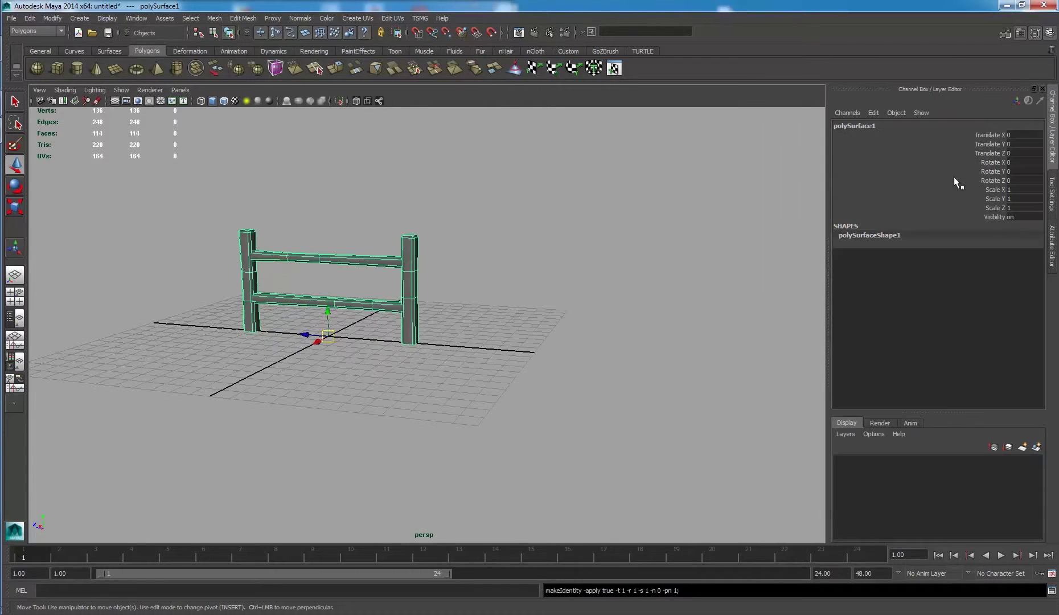
left_click(1053, 246)
mouse_move(407, 229)
left_mouse_down("alt")
mouse_move(533, 337)
mouse_move(575, 350)
mouse_move(669, 336)
mouse_move(373, 349)
left_mouse_up("alt")
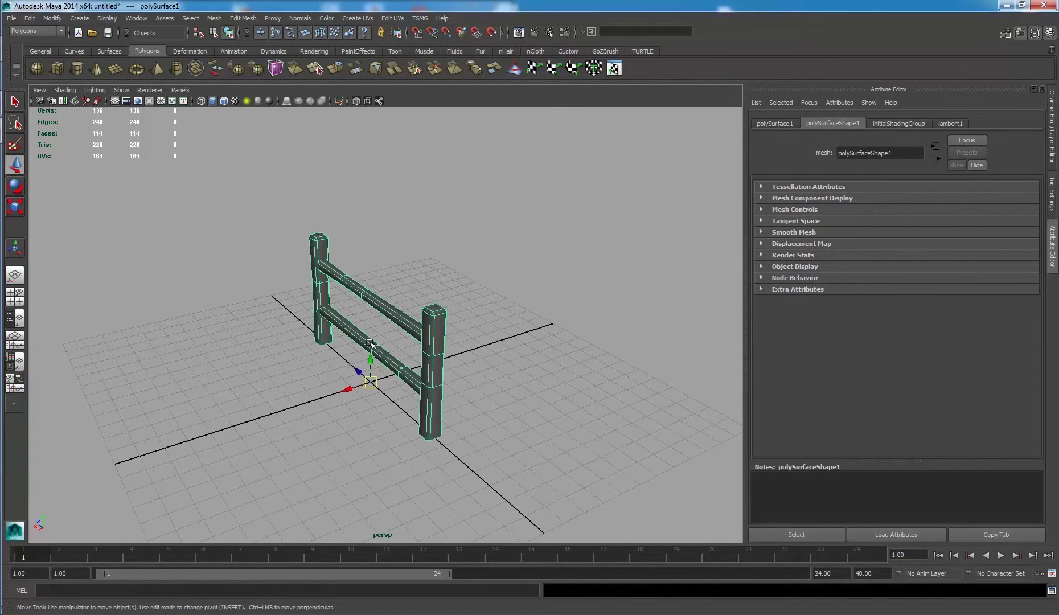
mouse_move(358, 322)
left_mouse_down("alt")
mouse_move(364, 314)
mouse_move(342, 322)
left_mouse_up("alt")
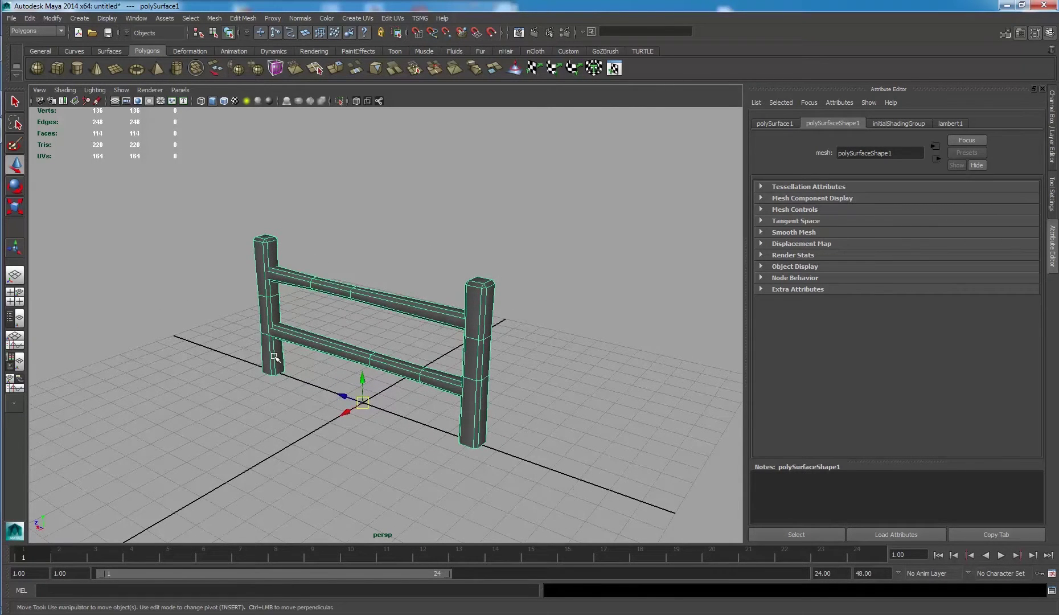
mouse_move(477, 468)
left_mouse_down("alt")
mouse_move(341, 246)
mouse_move(286, 195)
left_mouse_up("alt")
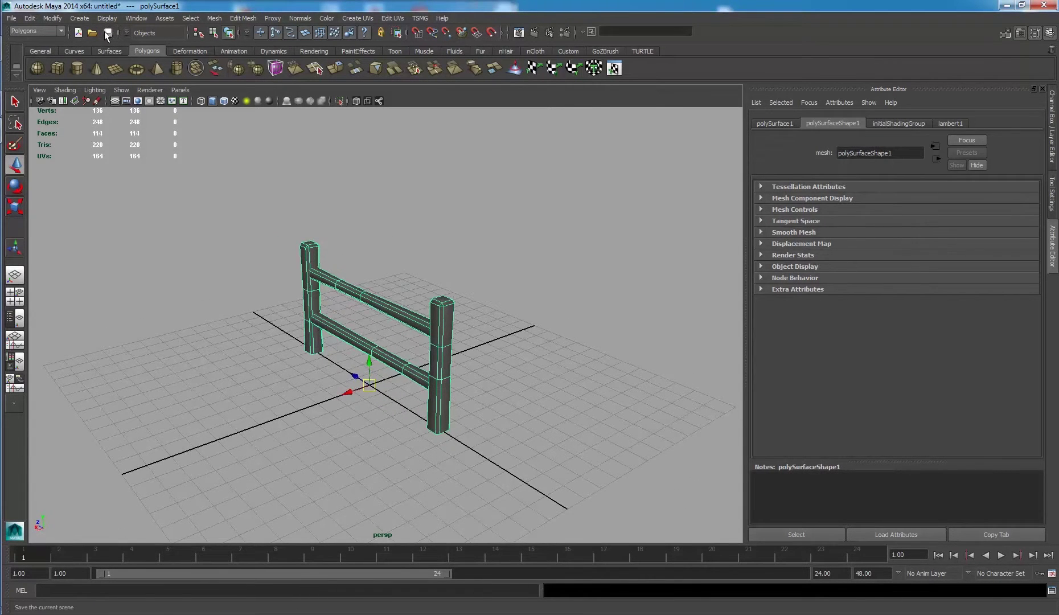
- Save the fence scene under the name barriere as barriere.ma
left_click(109, 32)
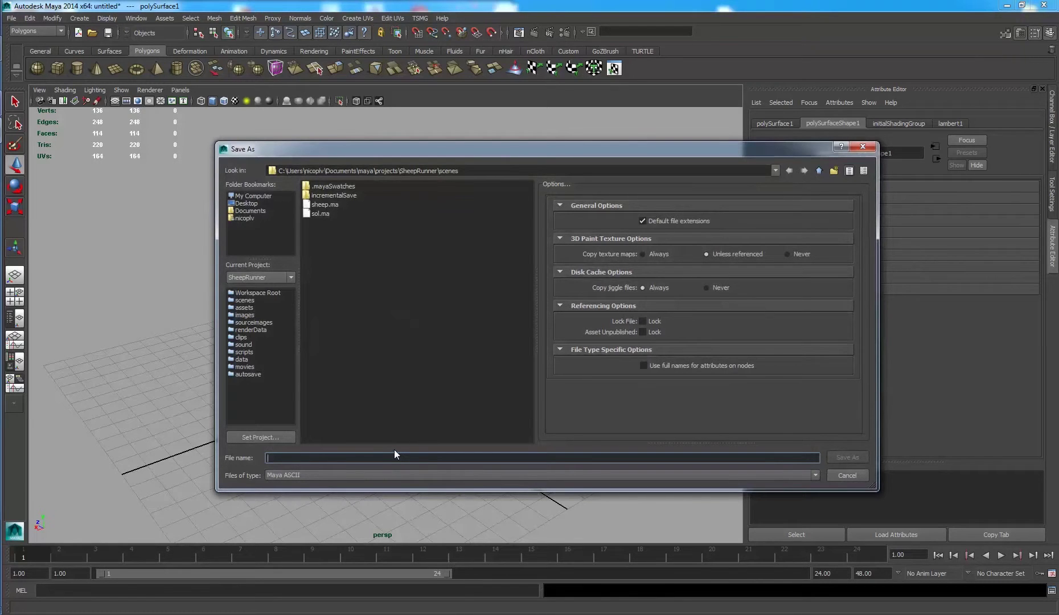
type("barriere")
key("Return")
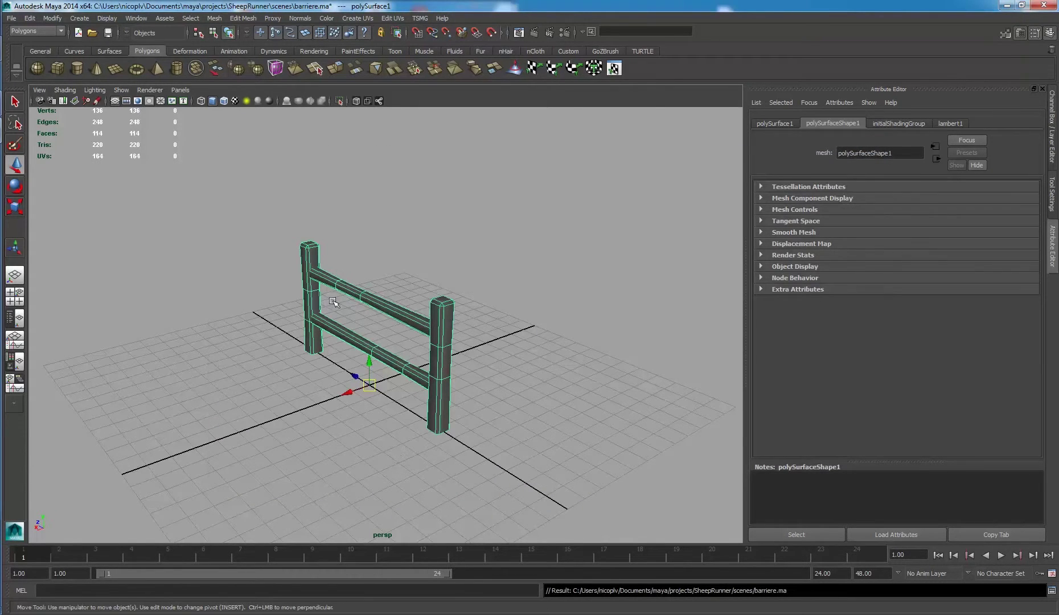
left_click(11, 19)
- Reference sheep.ma from the scenes folder and view the sheep beside the fence
left_click(56, 220)
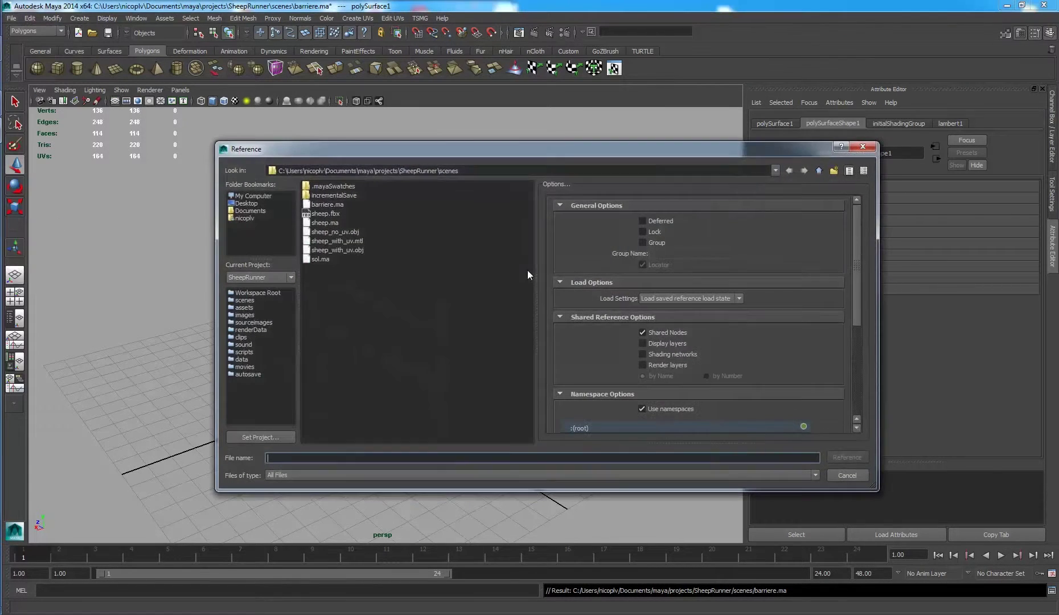
left_click(327, 223)
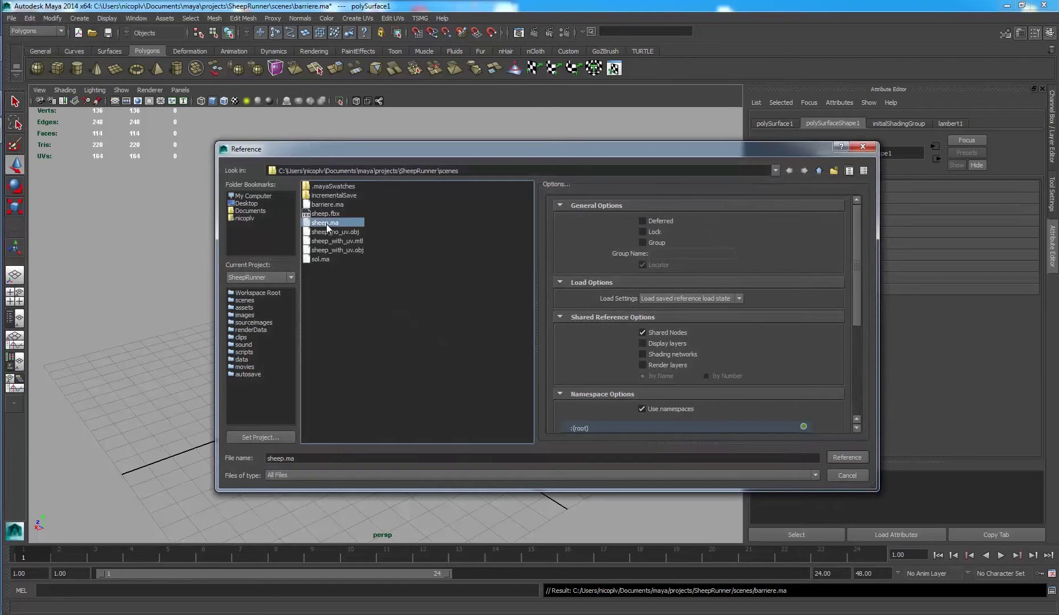
left_click(836, 455)
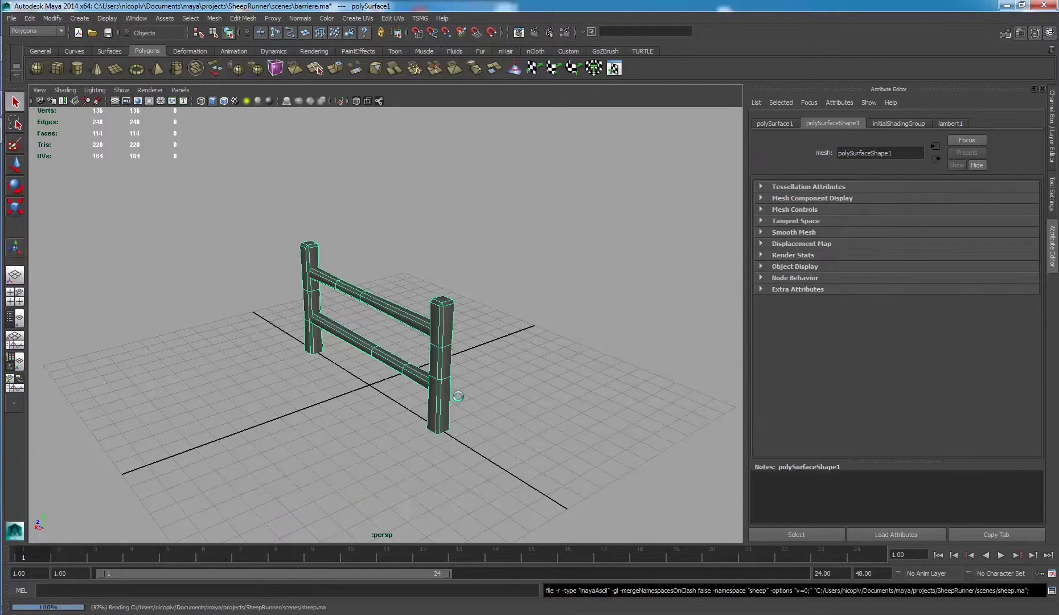
mouse_move(389, 369)
left_mouse_down("alt")
mouse_move(465, 347)
mouse_move(369, 420)
left_mouse_up("alt")
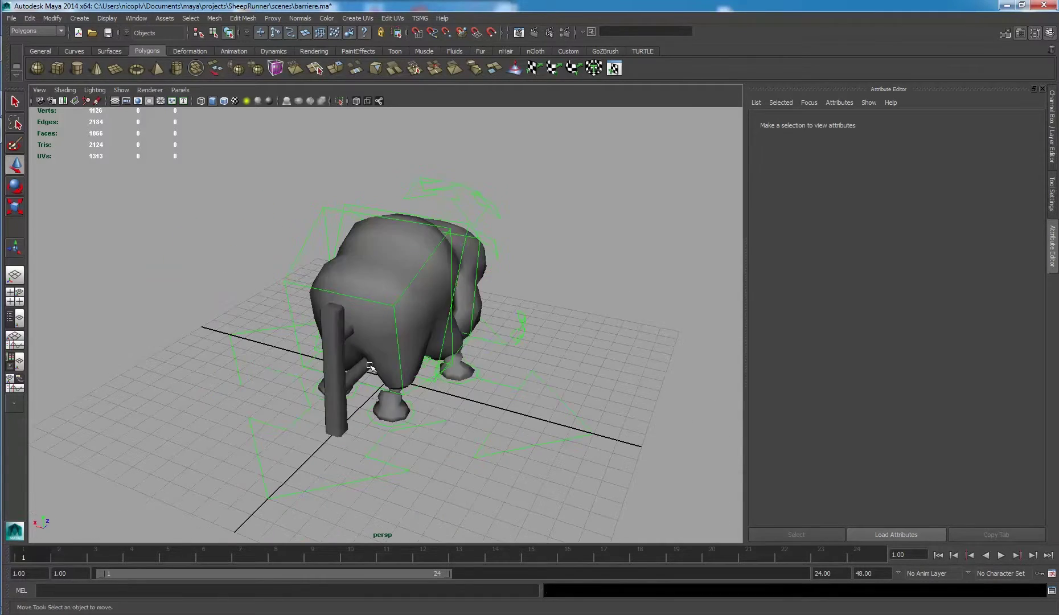
- Select the fence and set the animation end time to 196
left_click(370, 420)
left_click_drag(419, 359, 490, 423, "alt")
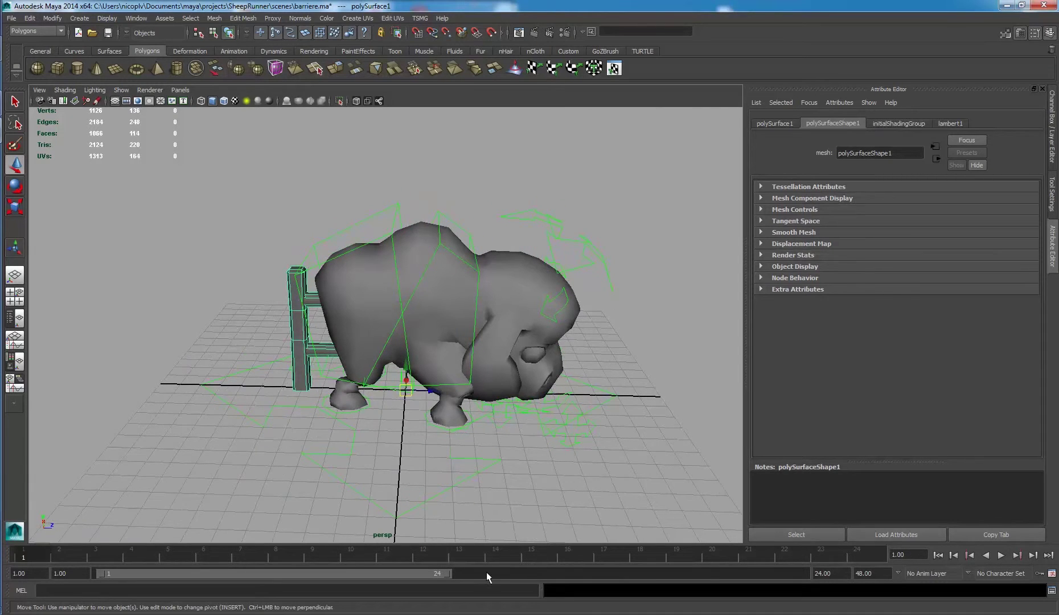
double_click(830, 573)
type("19")
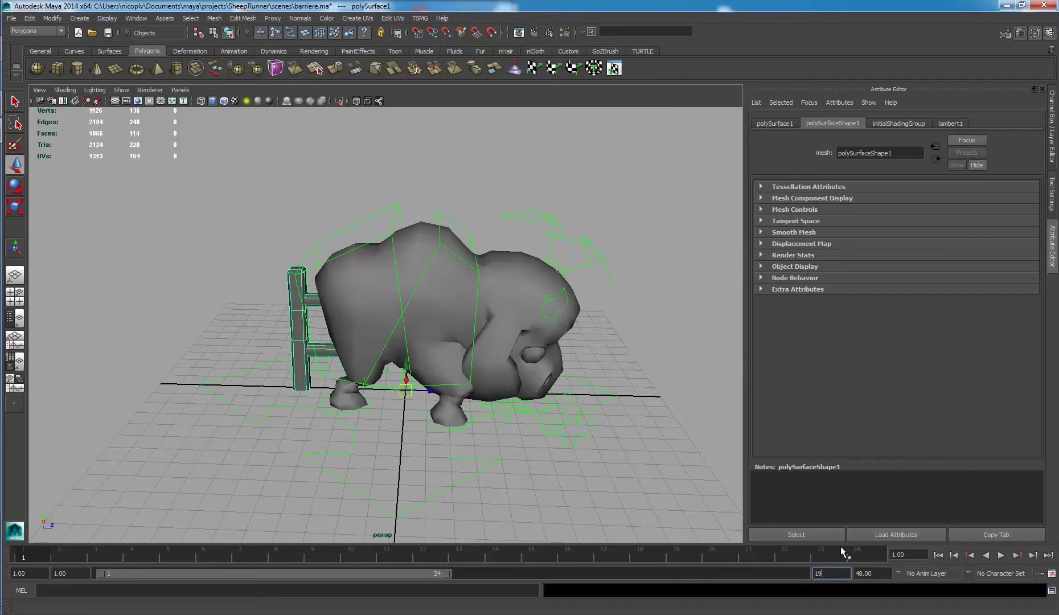
type("6")
key("Return")
- Play and scrub the sheep's jump, stopping at frame 151
key("alt+v")
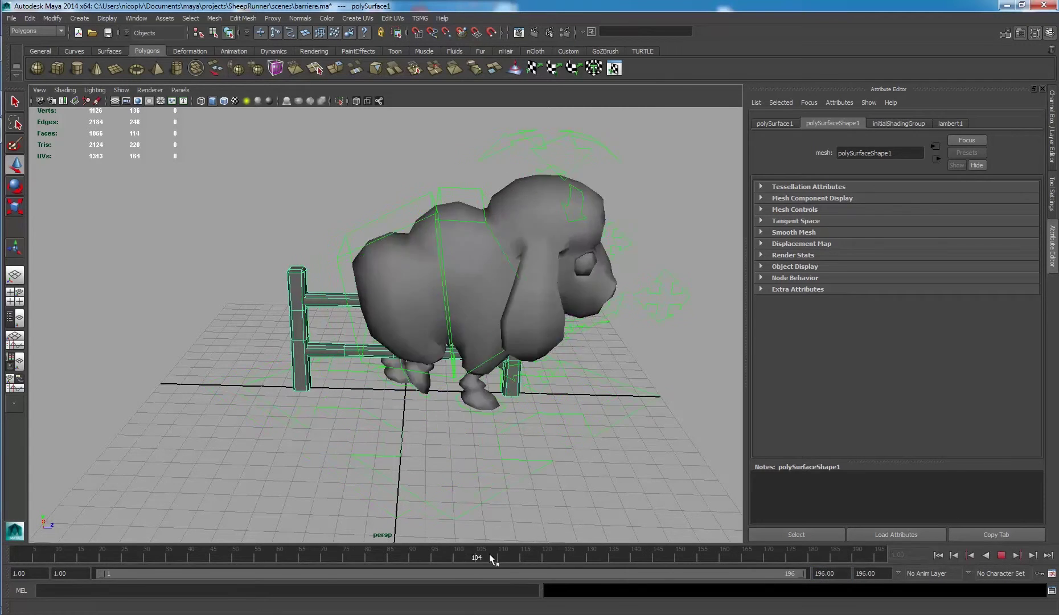
left_click_drag(604, 553, 686, 555)
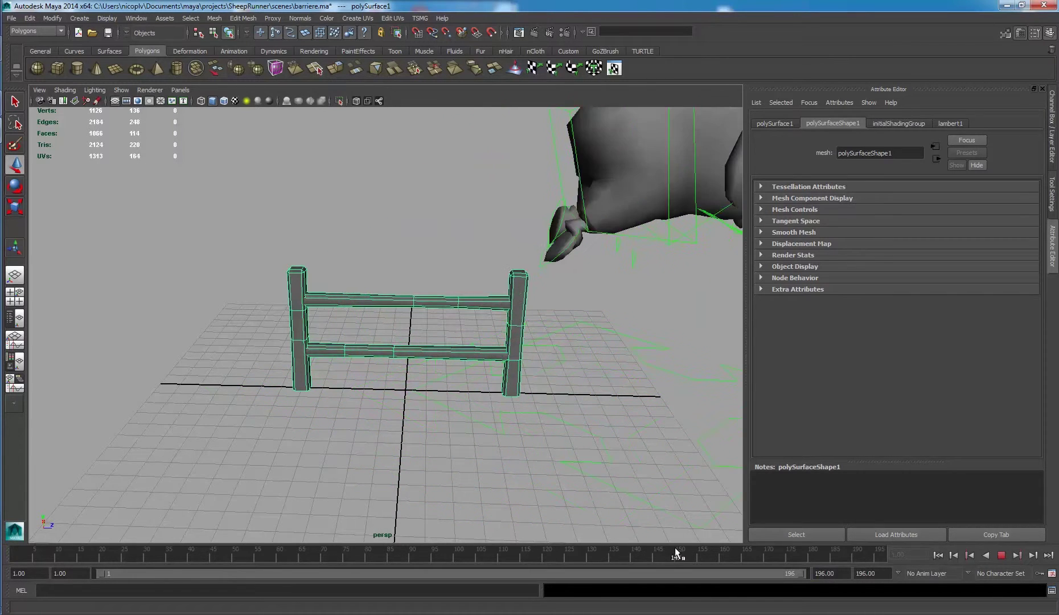
left_click_drag(661, 476, 414, 329, "alt")
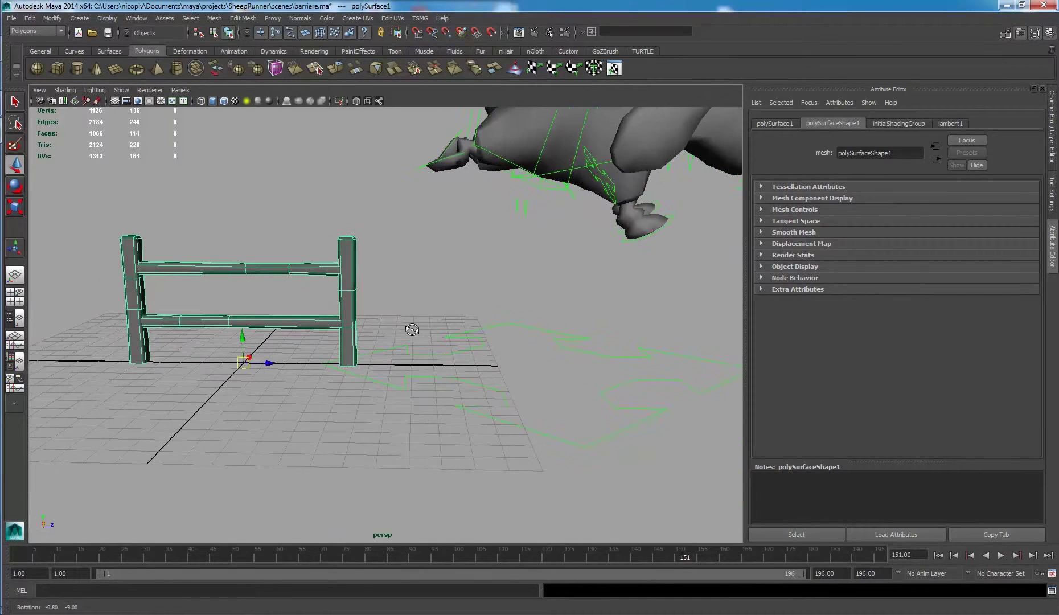
key("alt+v")
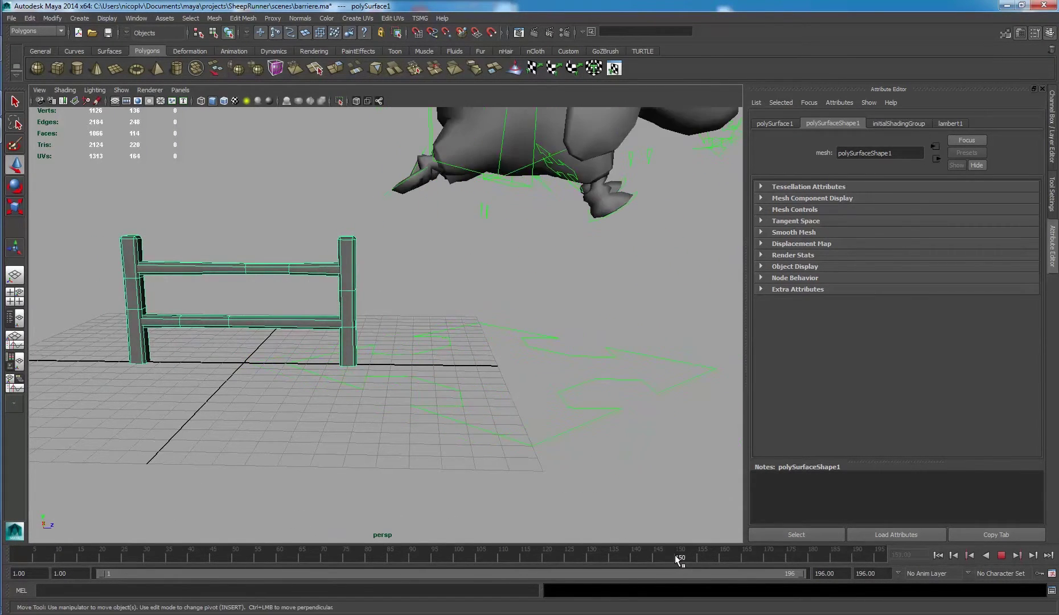
mouse_move(678, 555)
left_mouse_down()
mouse_move(404, 553)
mouse_move(673, 533)
left_mouse_up()
key("alt+period")
key("alt+period")
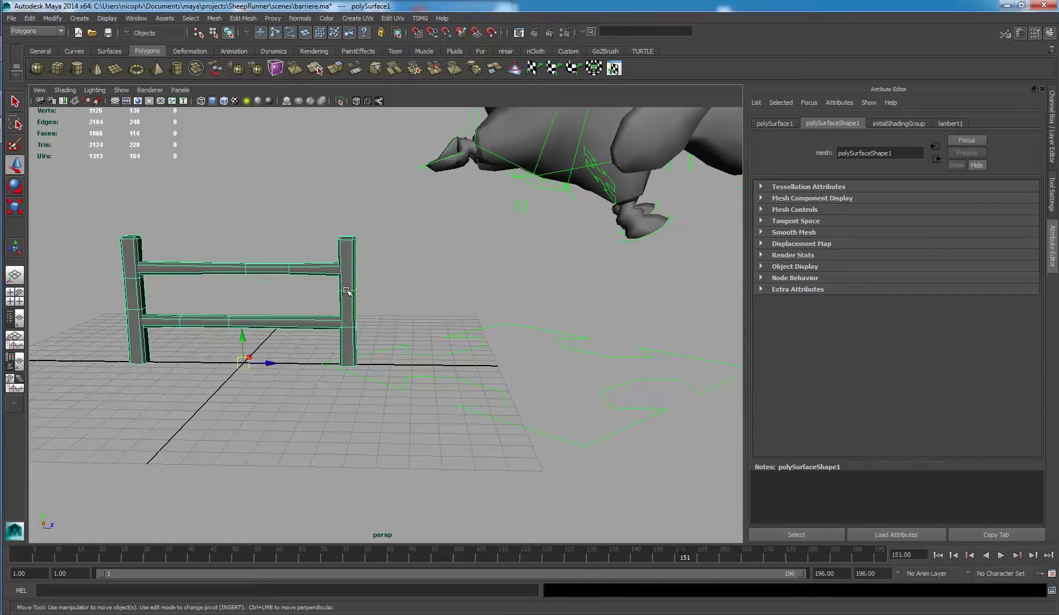
- Rotate the fence about its vertical axis, setting Rotate Y to 90 degrees
key("e")
left_click_drag(250, 371, 744, 229)
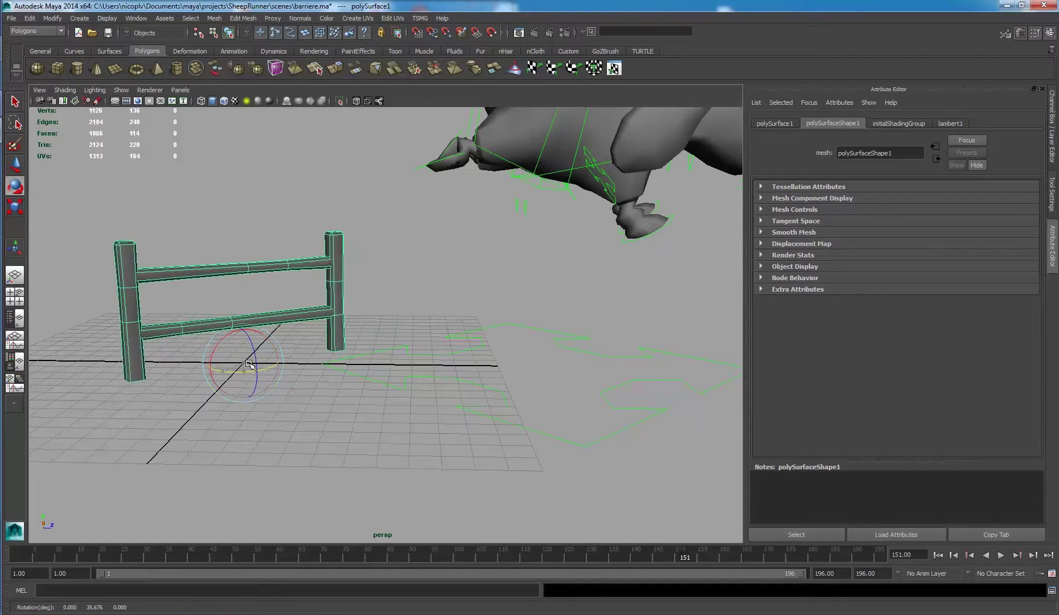
left_click(1052, 129)
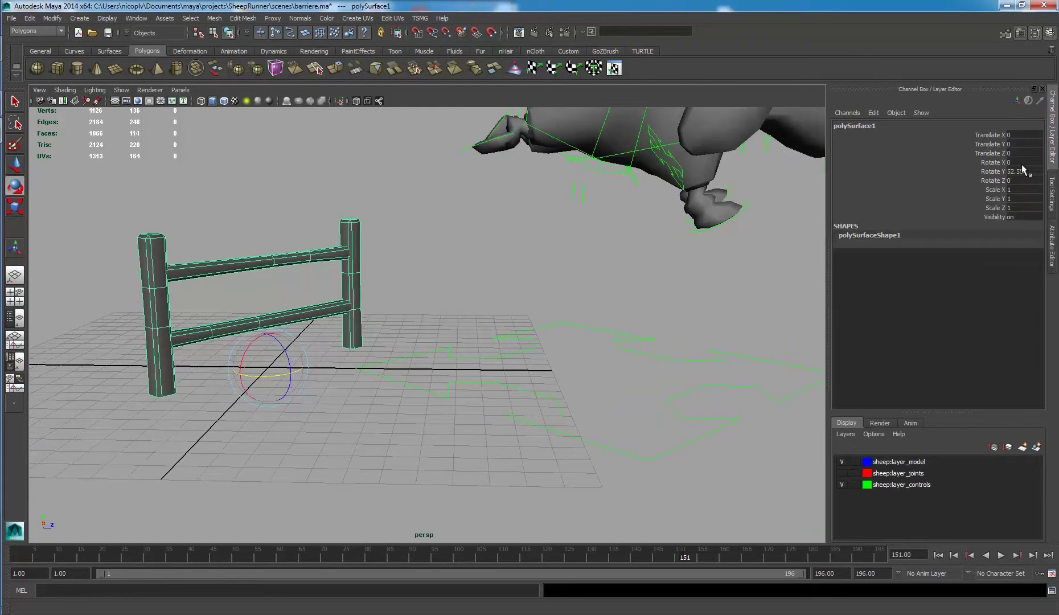
double_click(1023, 171)
type("90")
key("Return")
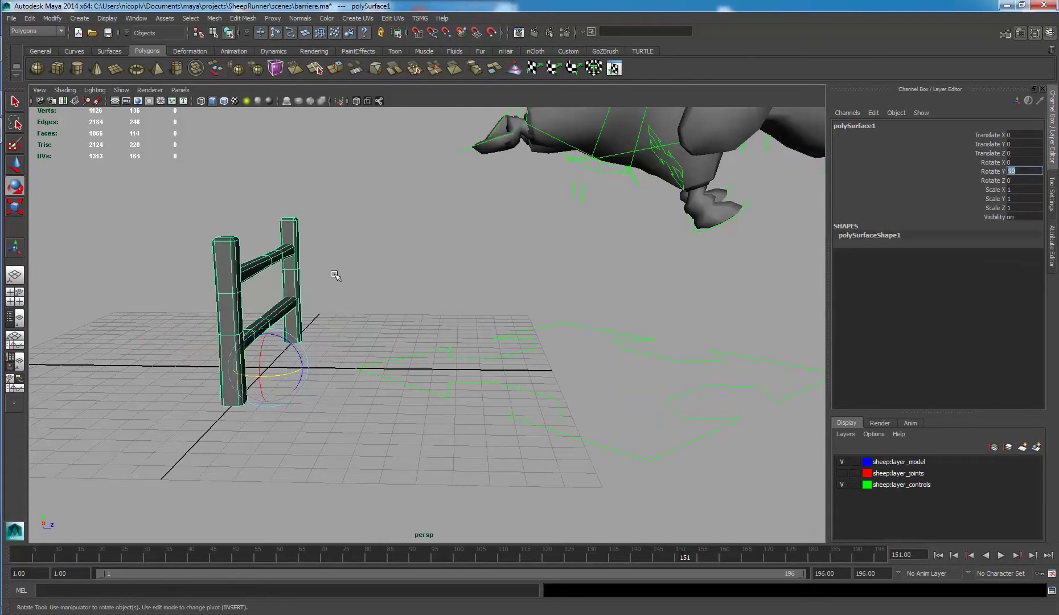
- Slide the fence along Z under the jump and enlarge it to about 1.3 scale
key("w")
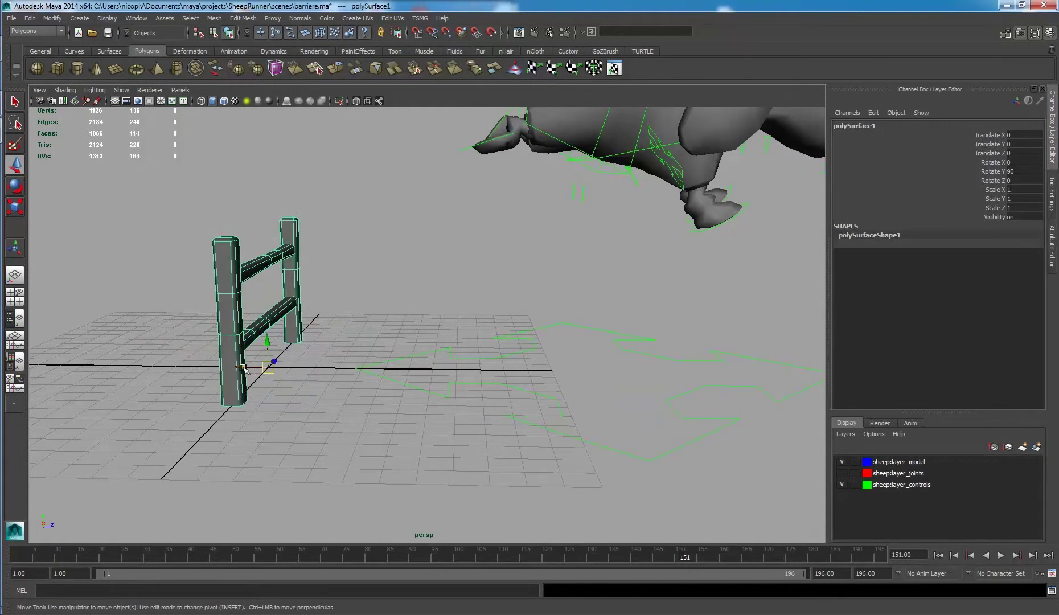
mouse_move(263, 368)
left_mouse_down()
mouse_move(560, 383)
mouse_move(525, 341)
left_mouse_up()
key("r")
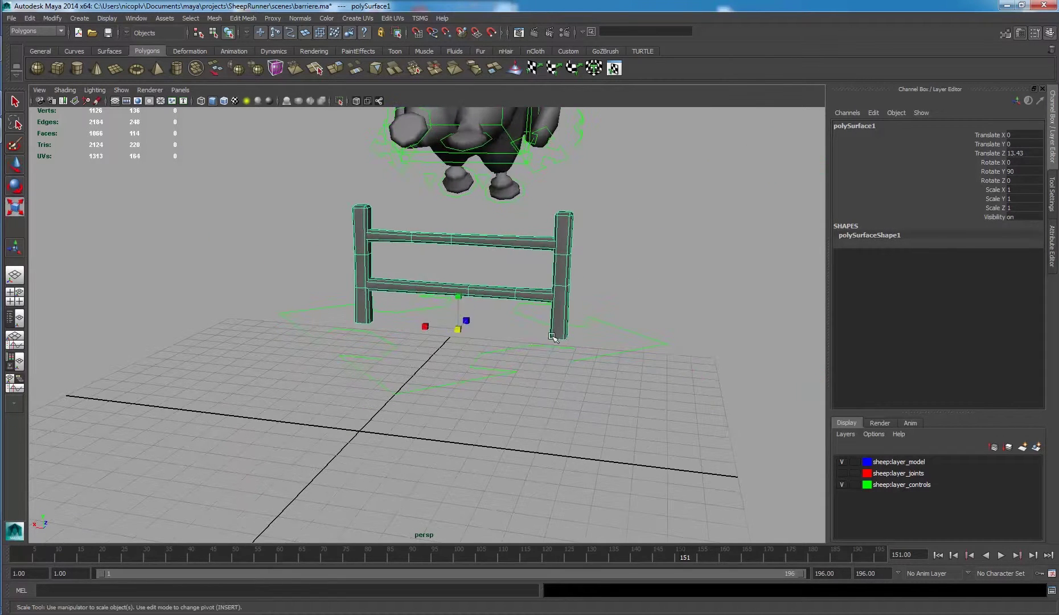
middle_click_drag(521, 323, 568, 309)
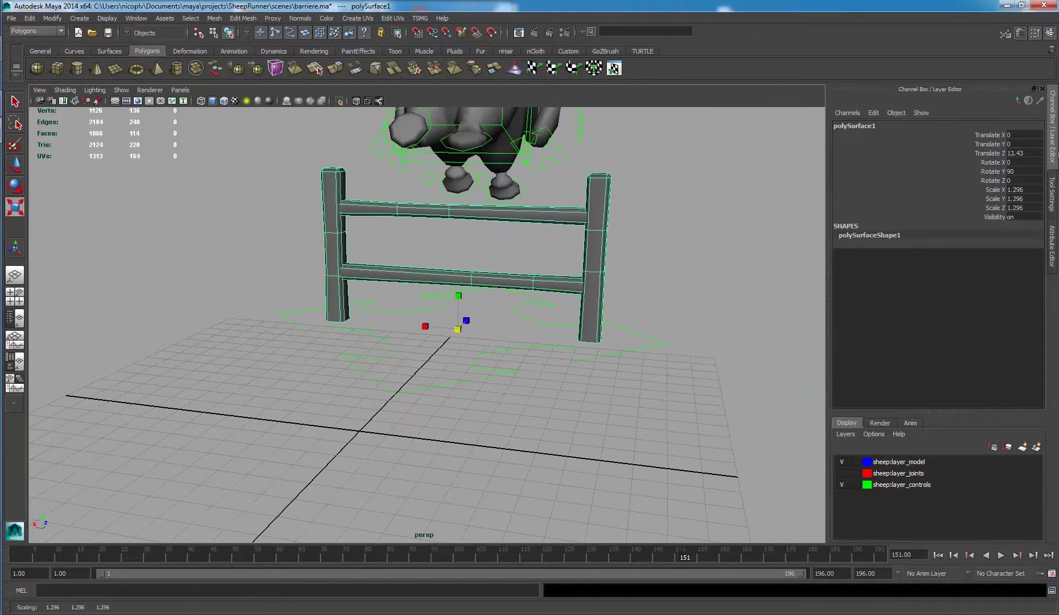
mouse_move(594, 197)
left_mouse_down("alt")
mouse_move(437, 175)
mouse_move(371, 193)
mouse_move(491, 182)
mouse_move(796, 193)
left_mouse_up("alt")
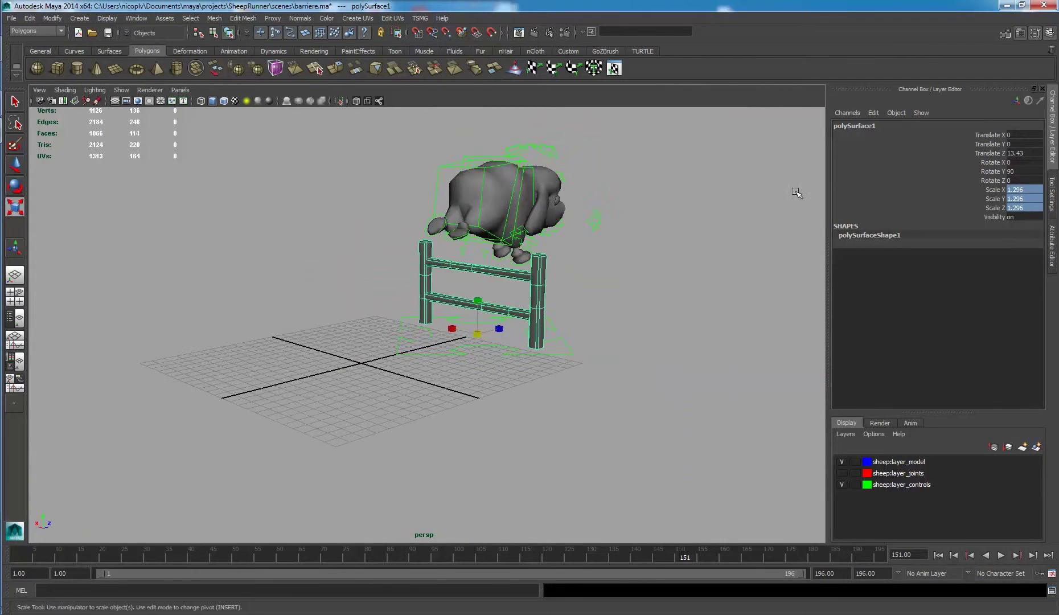
left_click(1032, 205)
- Commit the new fence scale and play the sheep's jump over it
key("Return")
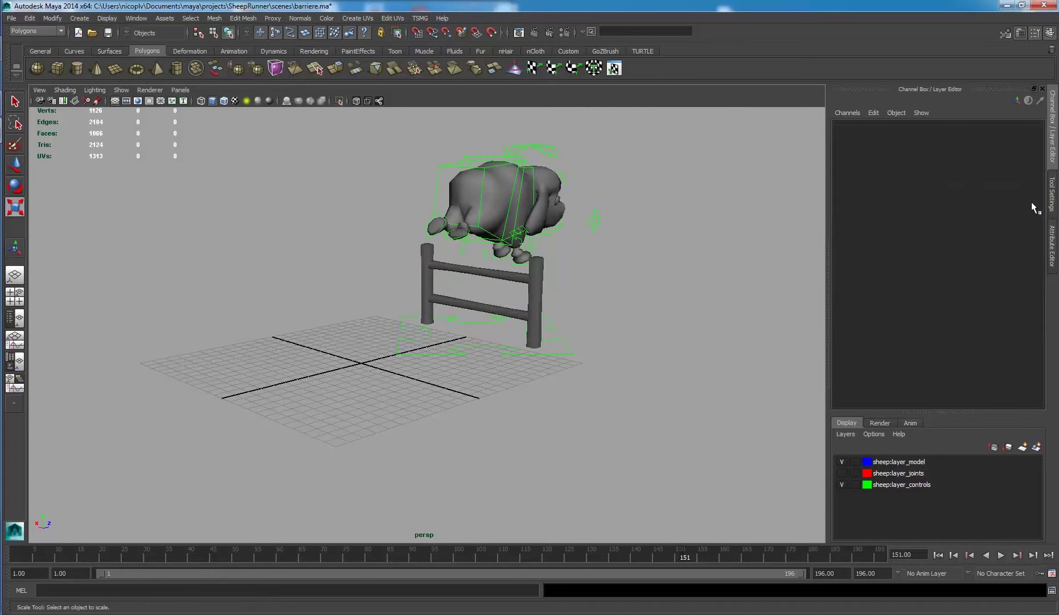
mouse_move(639, 202)
left_mouse_down("alt")
mouse_move(732, 197)
mouse_move(703, 403)
left_mouse_up("alt")
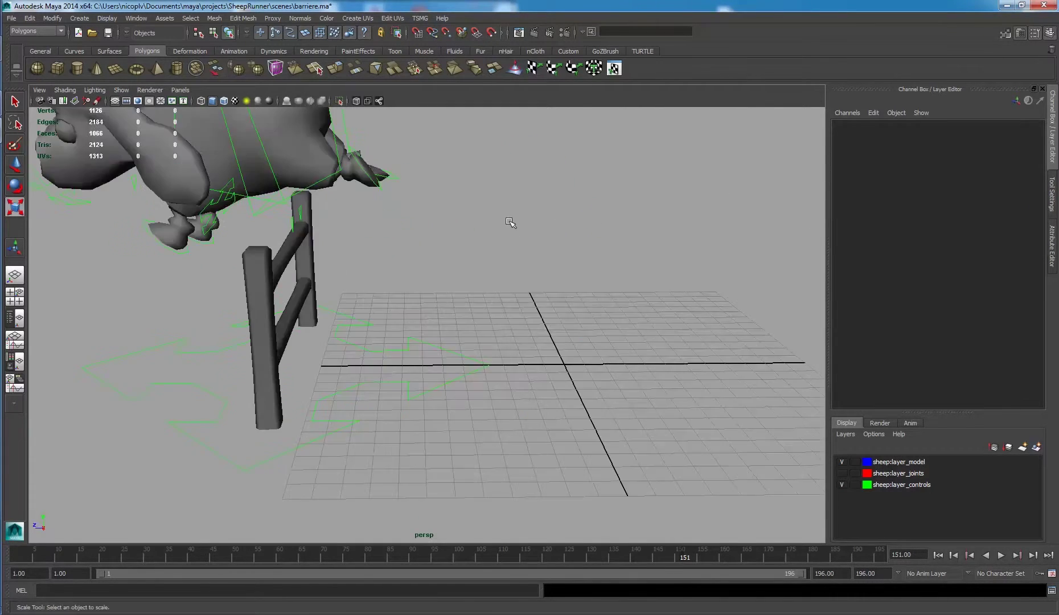
mouse_move(678, 555)
left_mouse_down()
mouse_move(444, 527)
mouse_move(460, 526)
mouse_move(477, 370)
mouse_move(634, 384)
mouse_move(431, 362)
mouse_move(507, 394)
left_mouse_up()
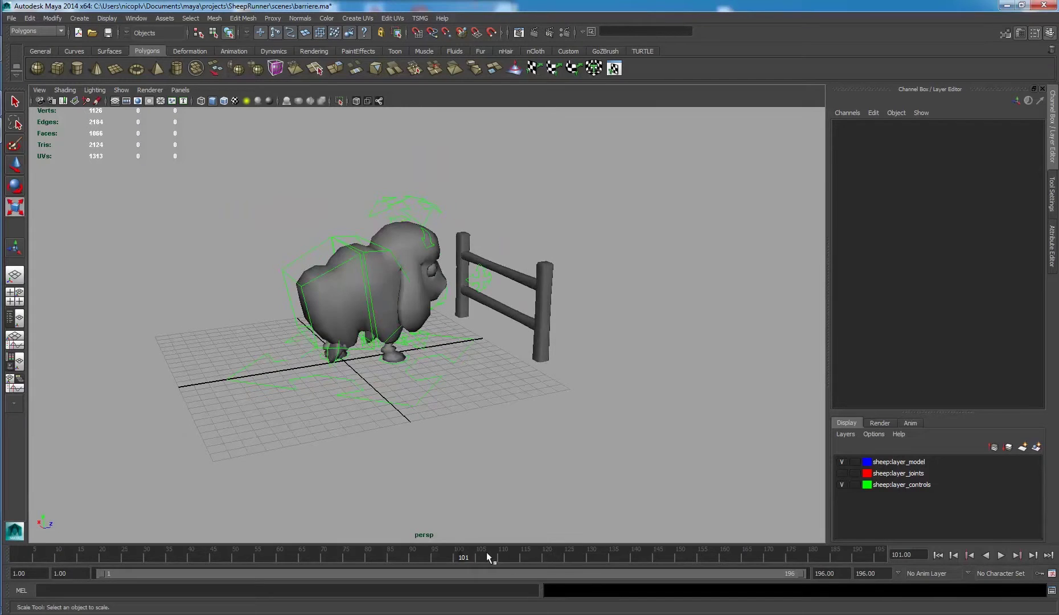
key("alt+v")
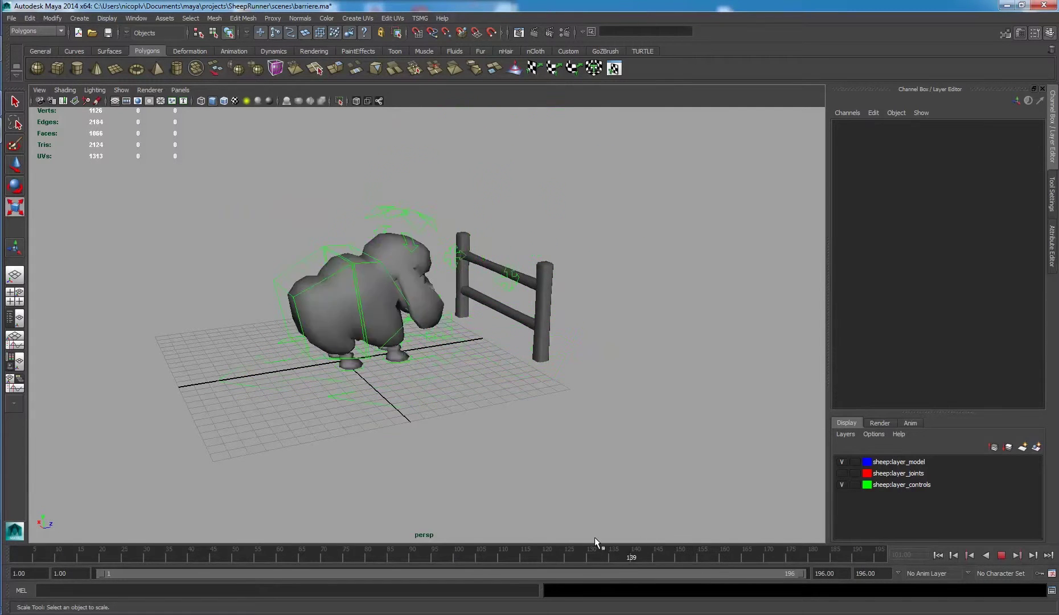
mouse_move(594, 537)
left_mouse_down()
mouse_move(530, 521)
mouse_move(674, 533)
left_mouse_up()
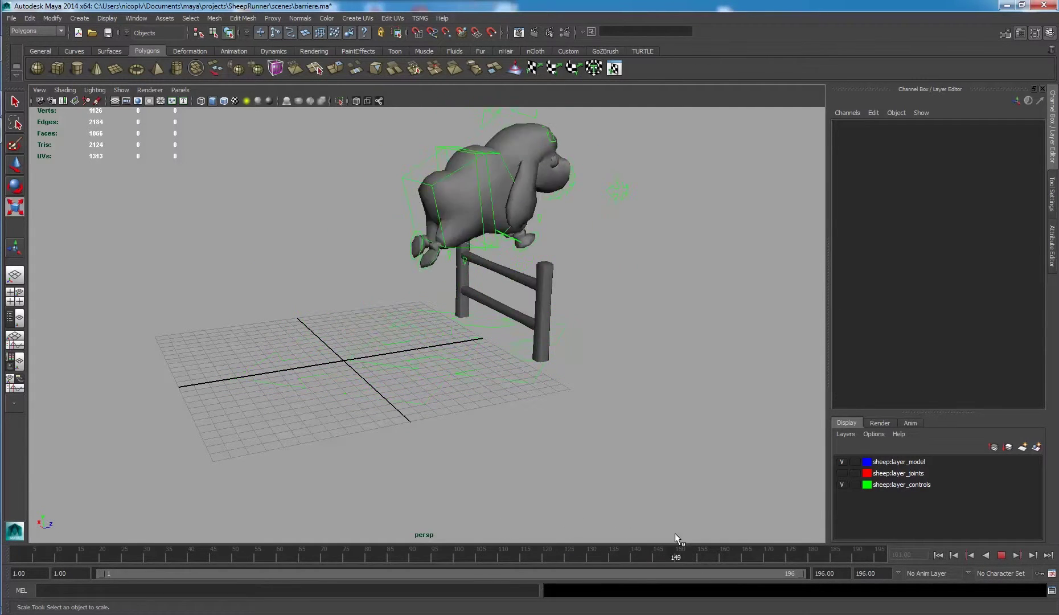
key("alt+v")
- Set the fence's Rotate X to 90, then reselect it with the Scale tool
left_click(541, 288)
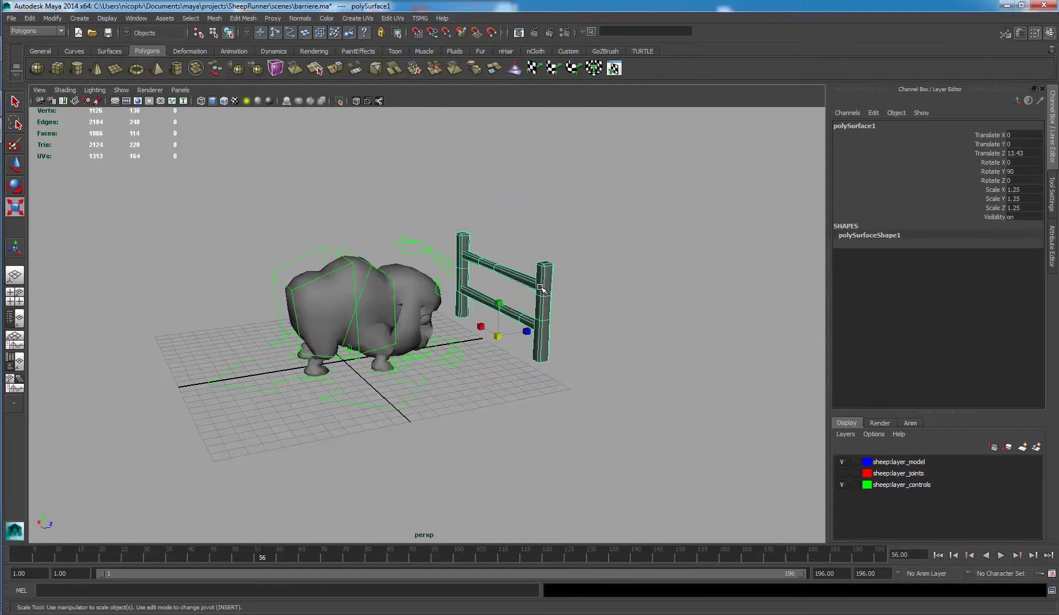
left_click(1025, 162)
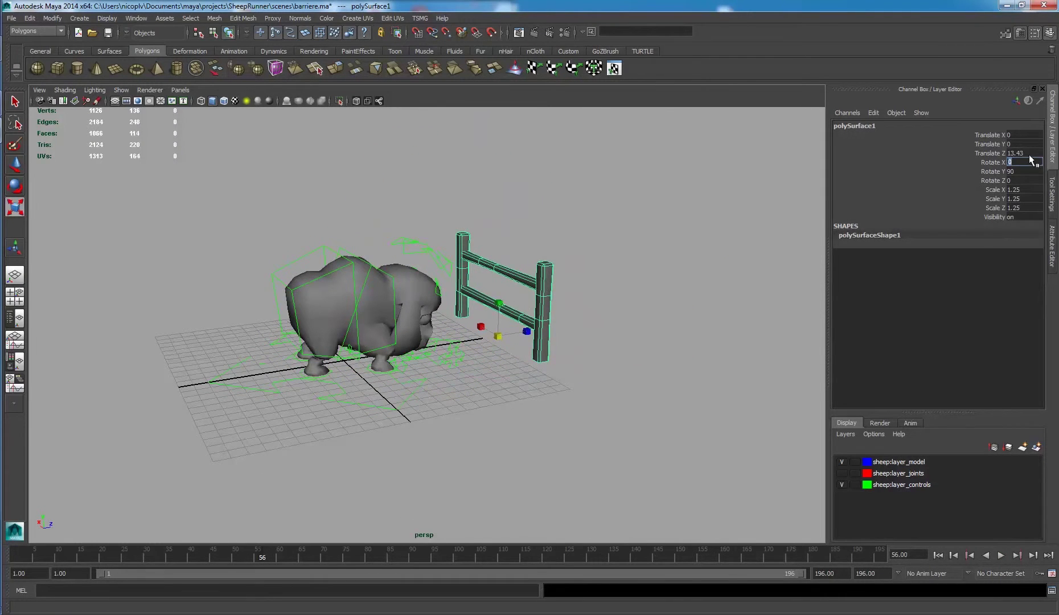
type("90")
key("Return")
left_click(698, 160)
mouse_move(698, 161)
left_mouse_down("alt")
mouse_move(549, 223)
mouse_move(496, 215)
mouse_move(607, 234)
left_mouse_up("alt")
right_click_drag(607, 234, 660, 292, "alt")
key("r")
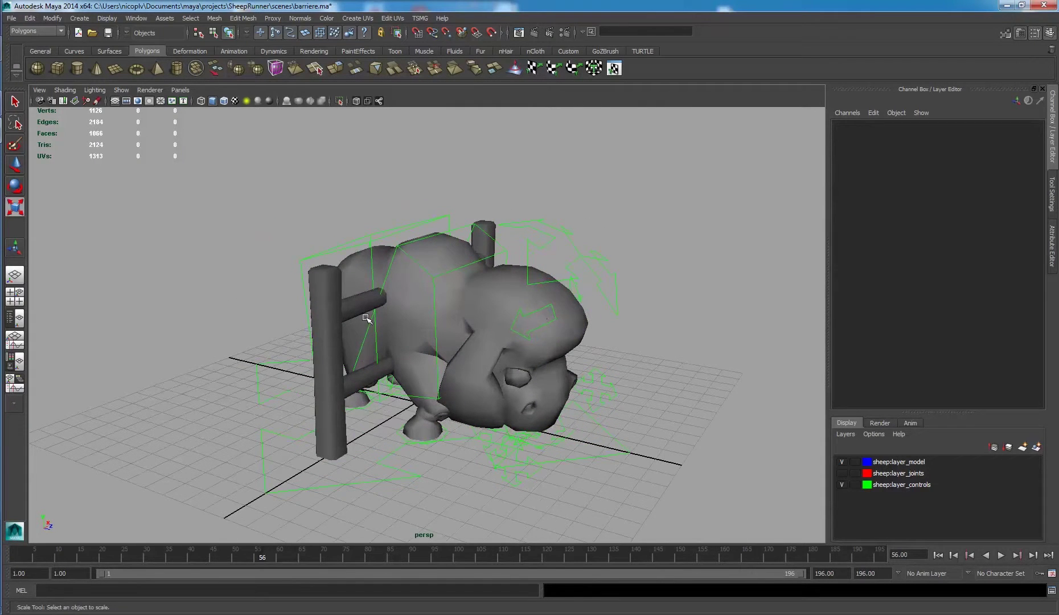
left_click(339, 312)
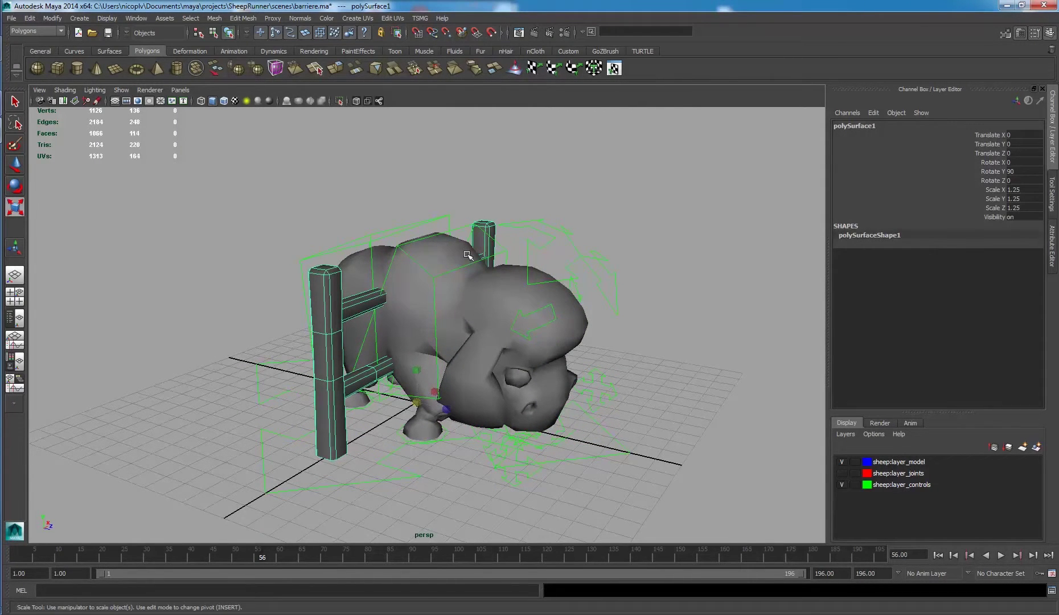
left_click(11, 18)
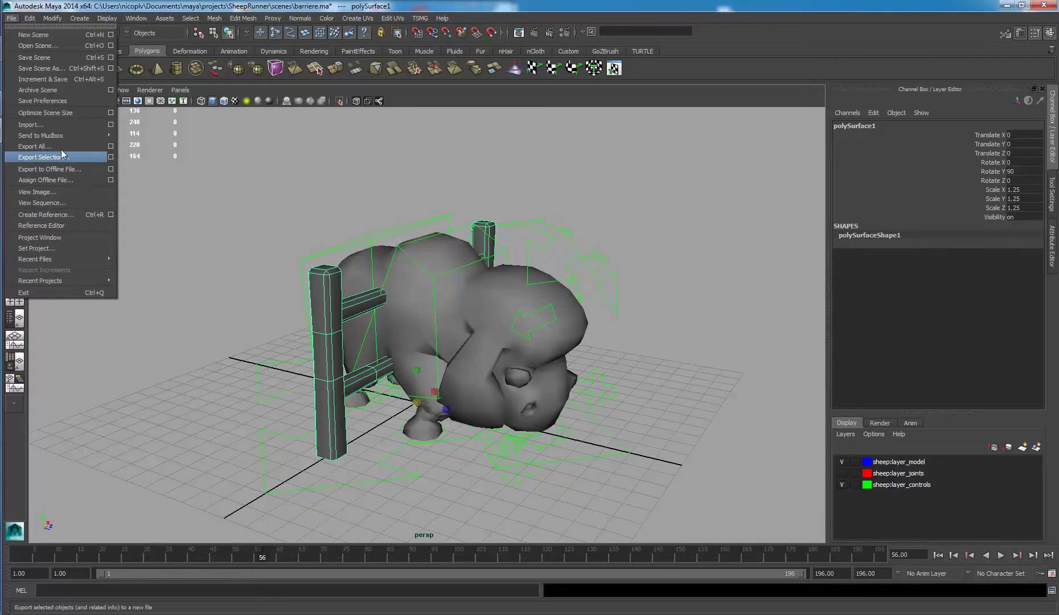
- Remove the sheepRN (sheep.ma) reference in the Reference Editor
left_click(33, 226)
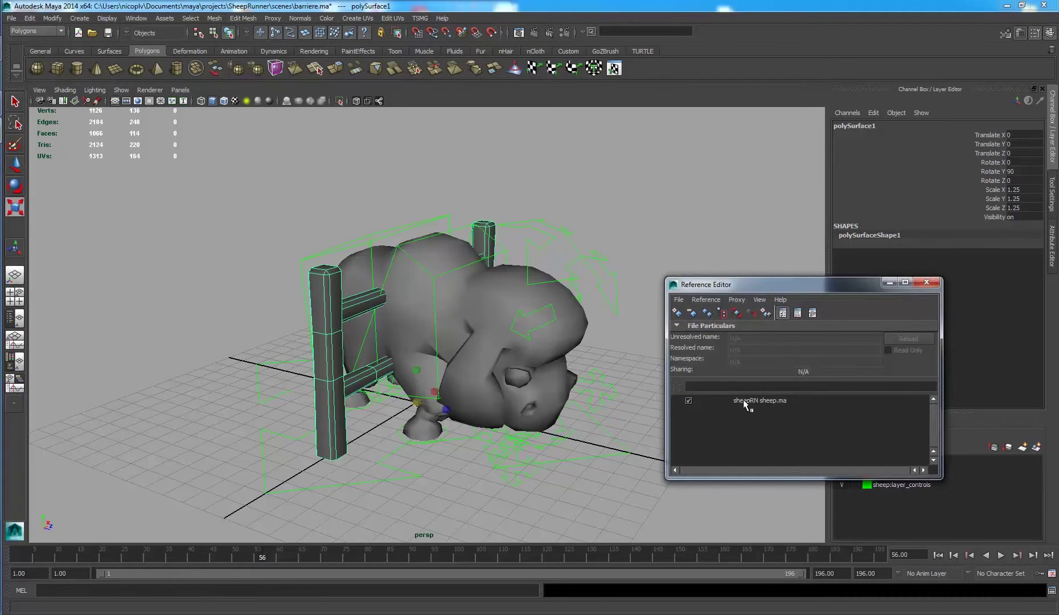
left_click(786, 400)
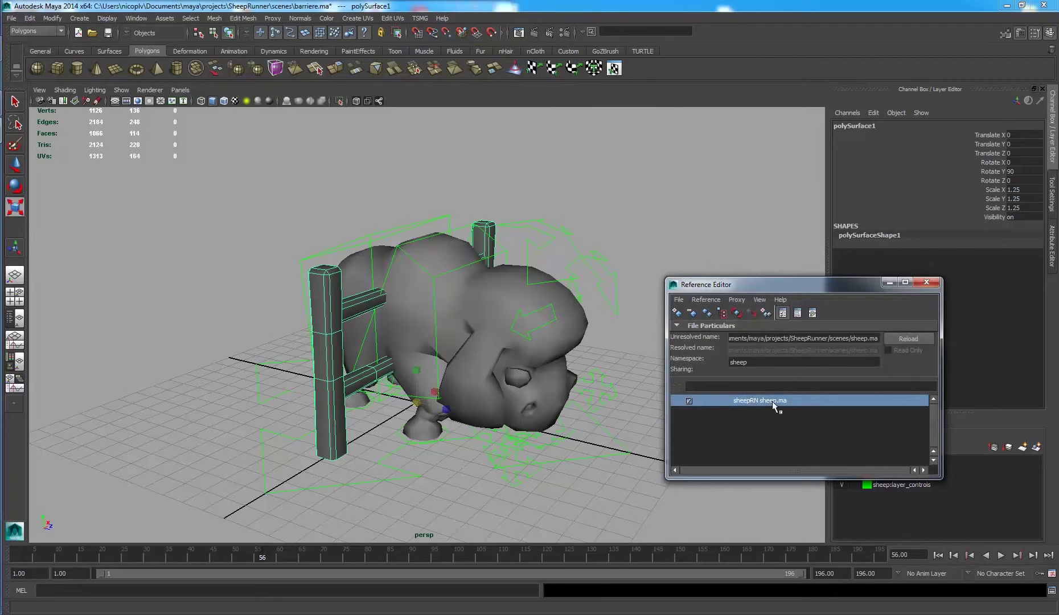
left_click(693, 314)
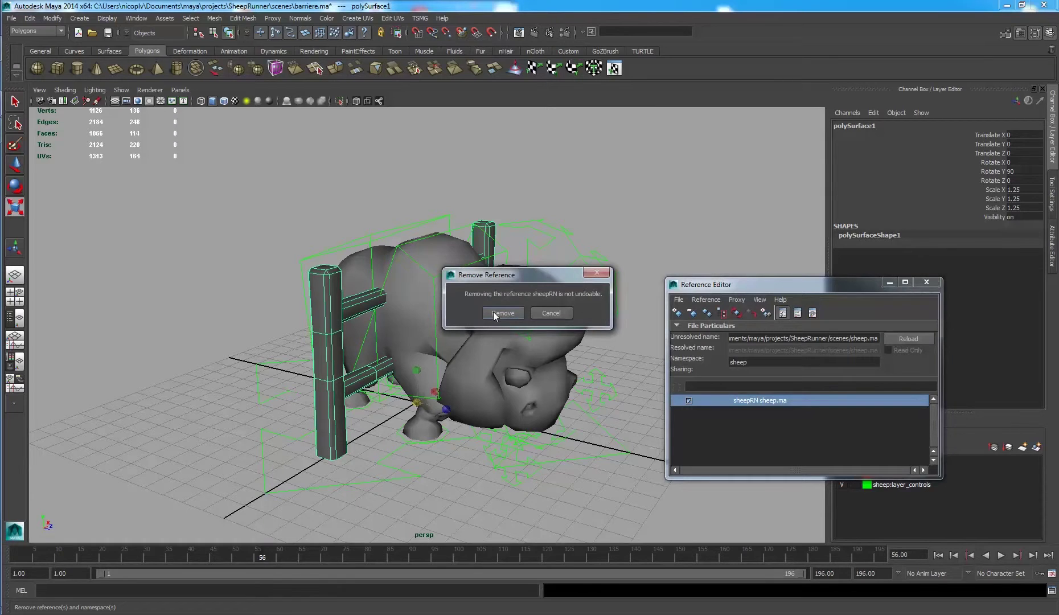
left_click(494, 314)
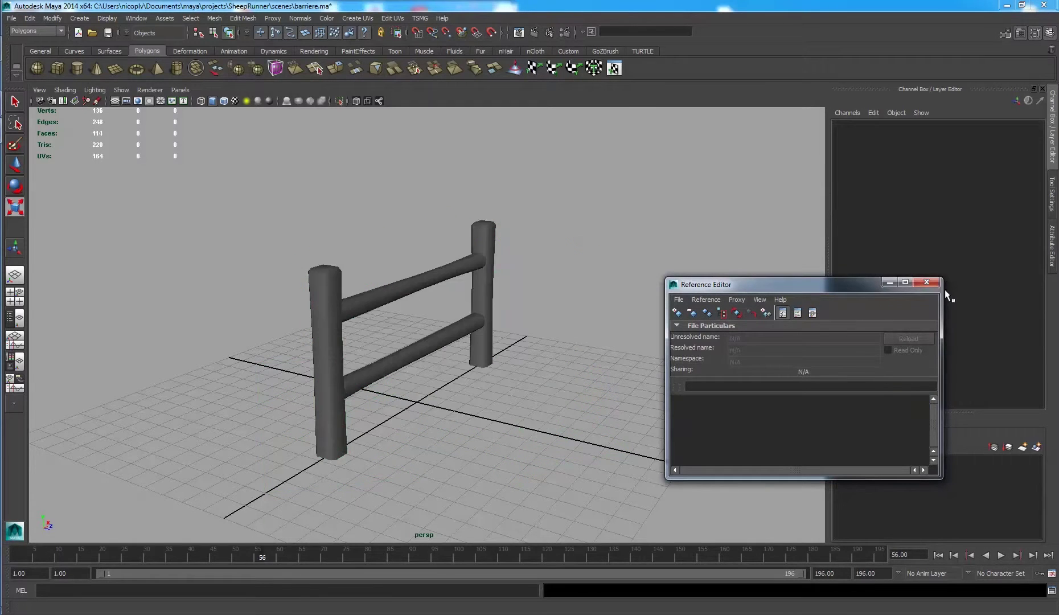
left_click(926, 282)
- Freeze the fence's 90-degree rotation and 1.25 scale into the mesh
left_click(494, 243)
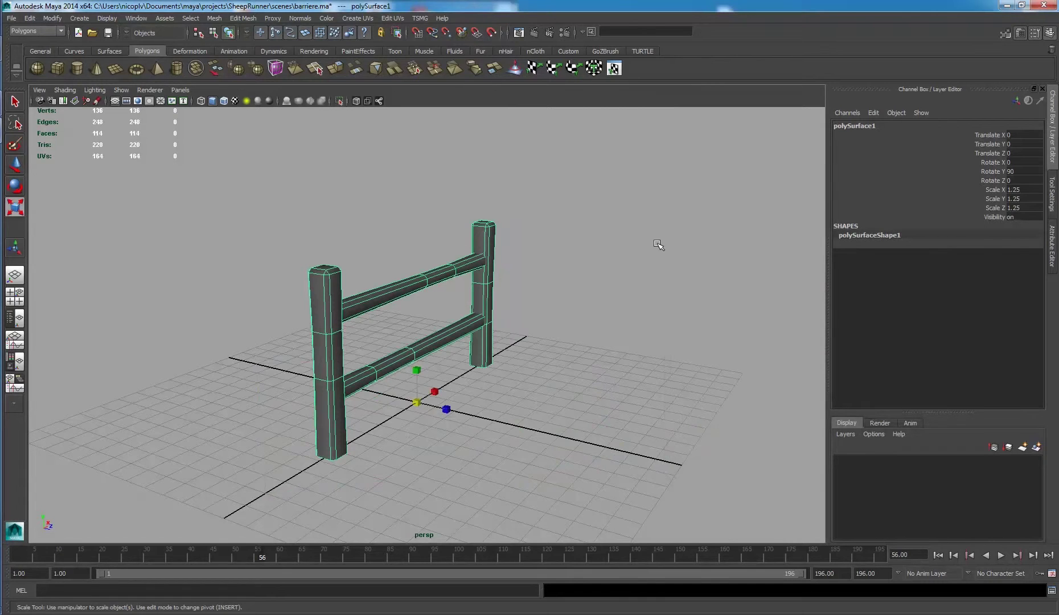
left_click_drag(409, 261, 473, 274, "alt")
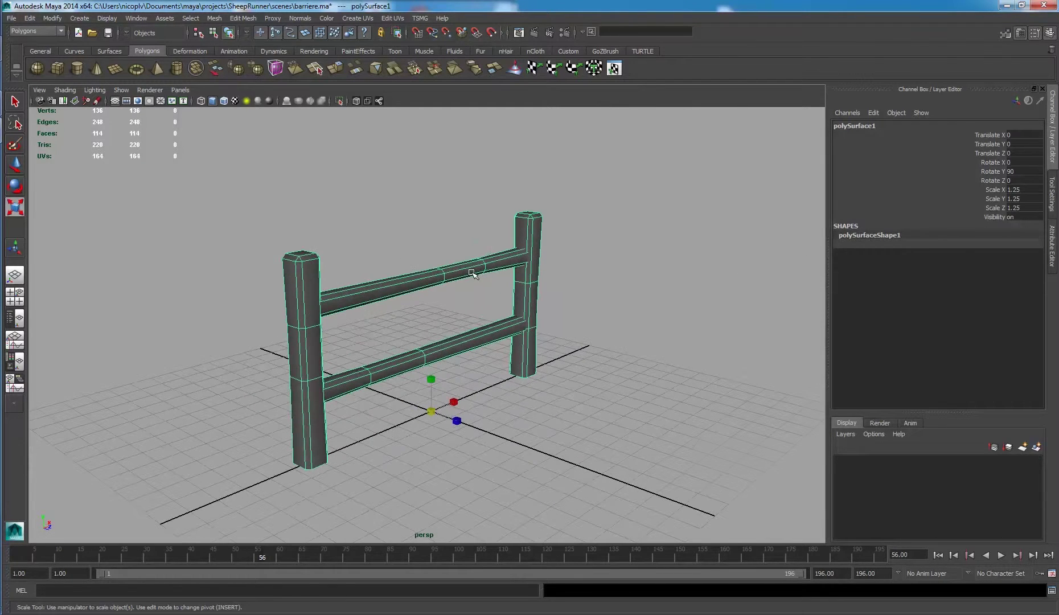
left_click(29, 18)
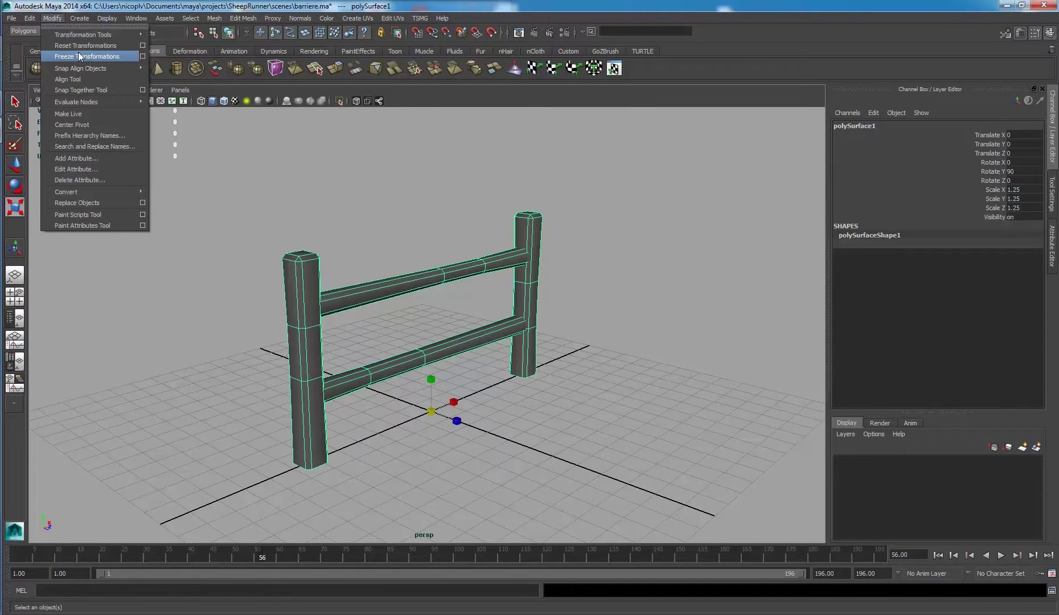
left_click(78, 53)
left_click(626, 291)
- Check the fence from a frontal view and save barriere.ma again
left_click(505, 254)
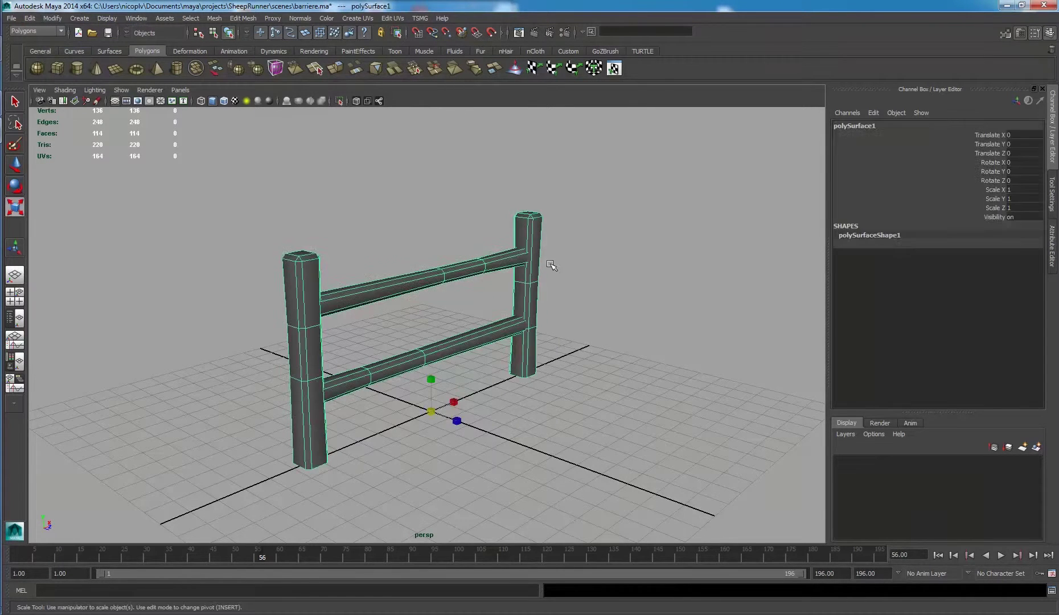
key("w")
scroll(495, 251, "down", 5)
left_click_drag(484, 248, 532, 255, "alt")
left_click(535, 250)
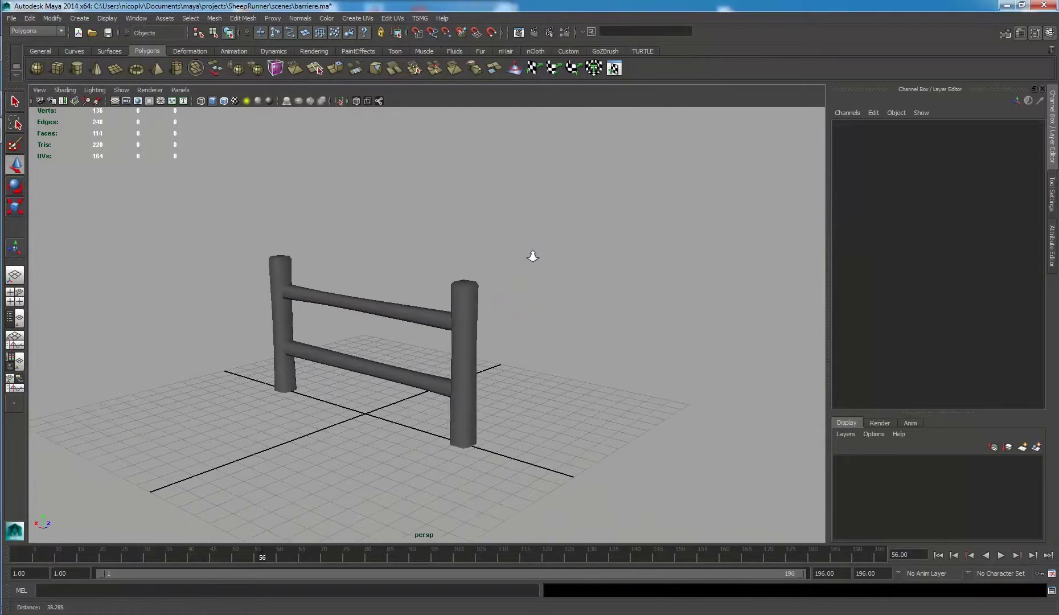
right_click_drag(532, 255, 594, 258, "alt")
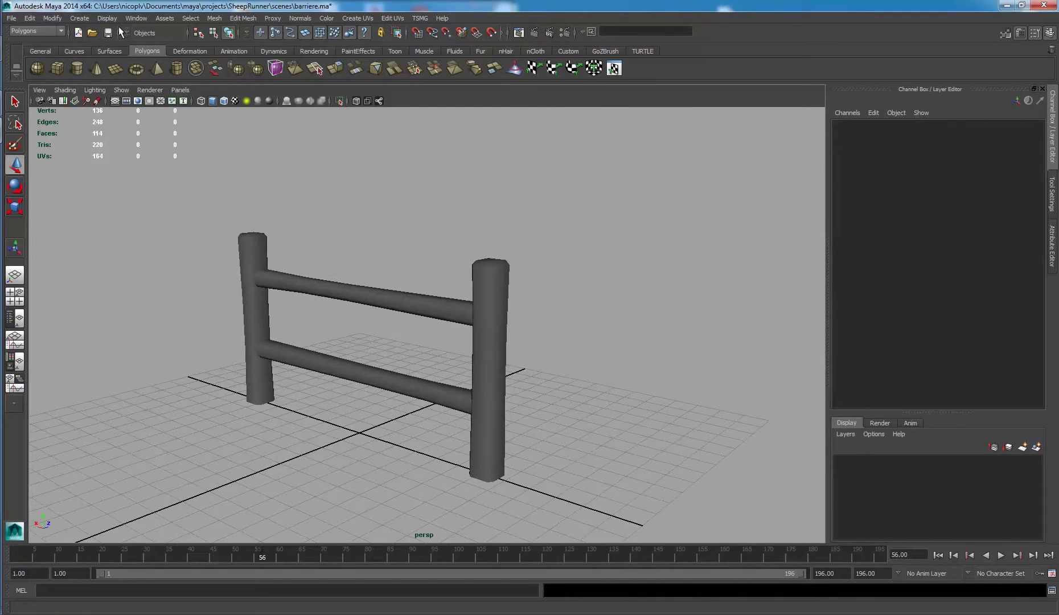
left_click(107, 32)
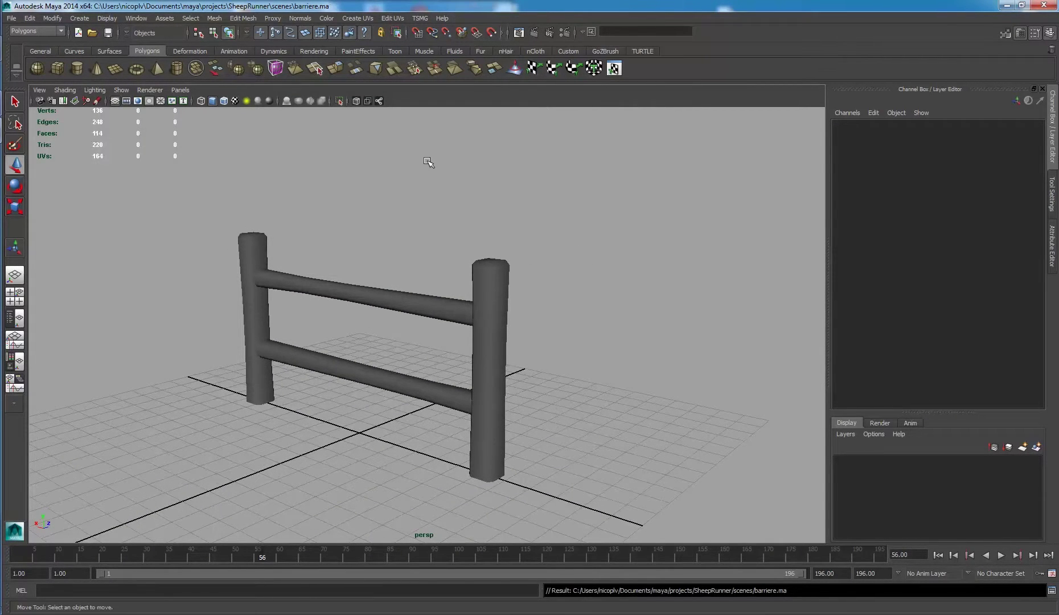